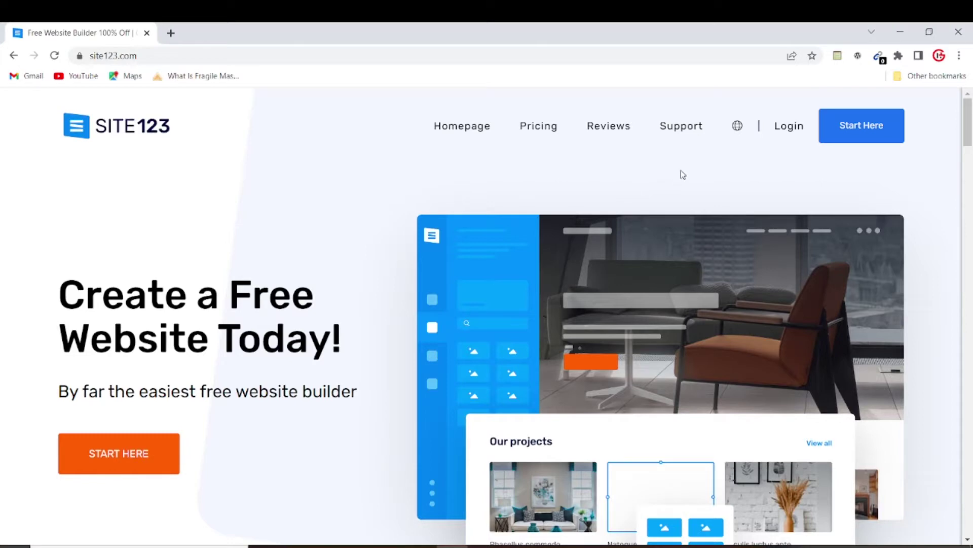
# Sign in to the SITE123 account and start the new-website wizard with Create a website.
pyautogui.click(781, 131)
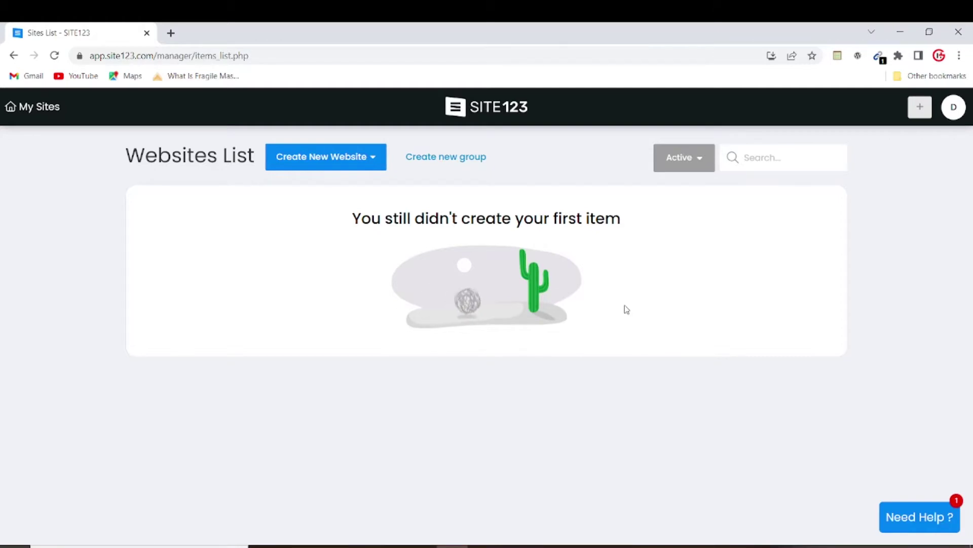
pyautogui.click(338, 165)
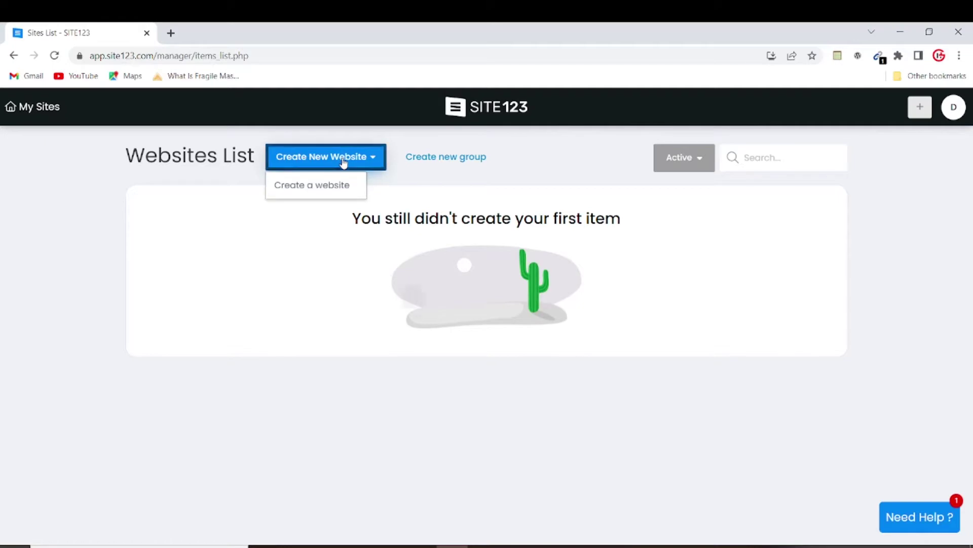
pyautogui.click(331, 184)
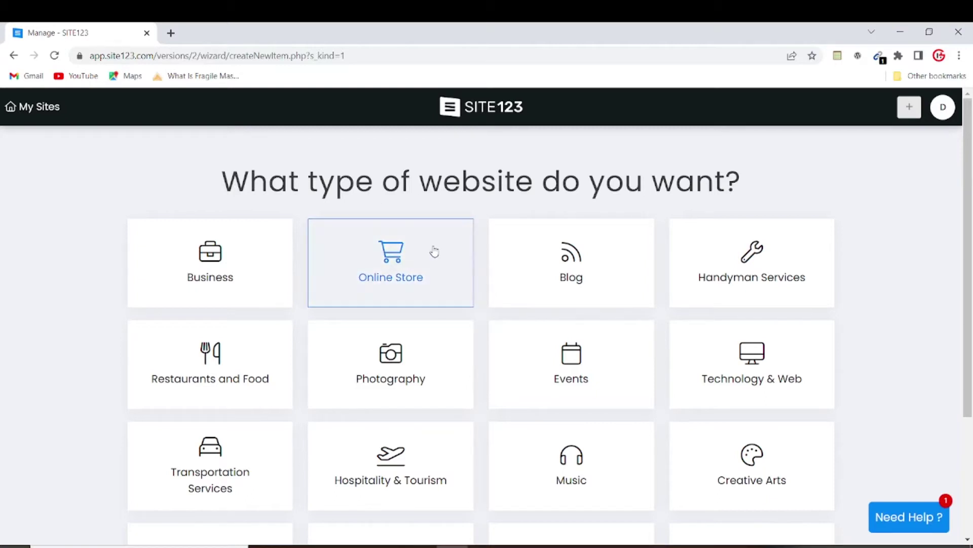
# Create an Online Store website named 'Megan Store'.
pyautogui.click(401, 269)
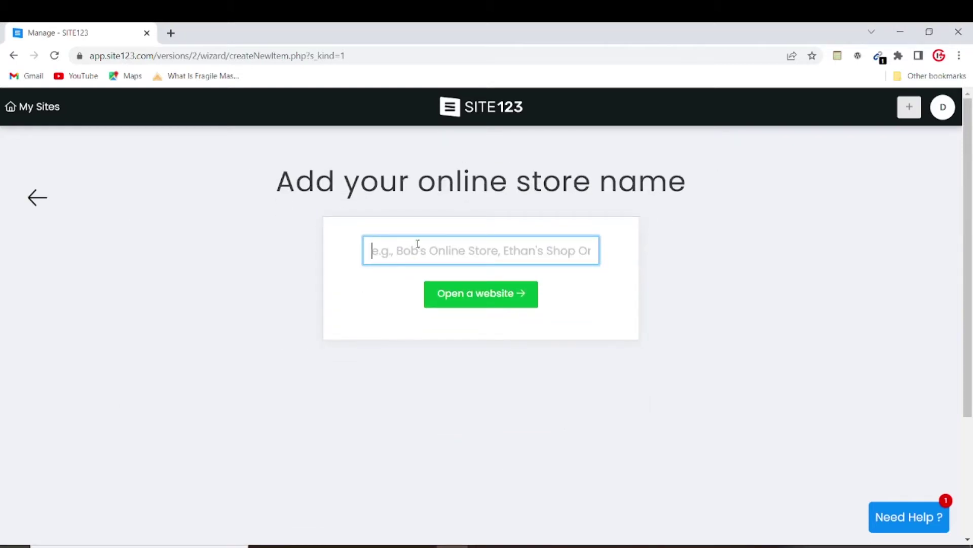
pyautogui.write('m')
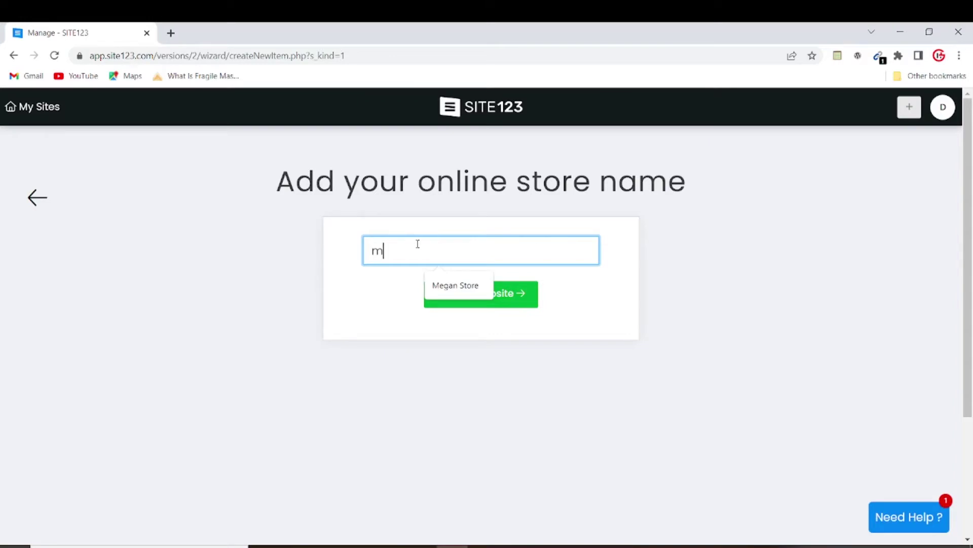
pyautogui.press('BackSpace')
pyautogui.write('Megan Store')
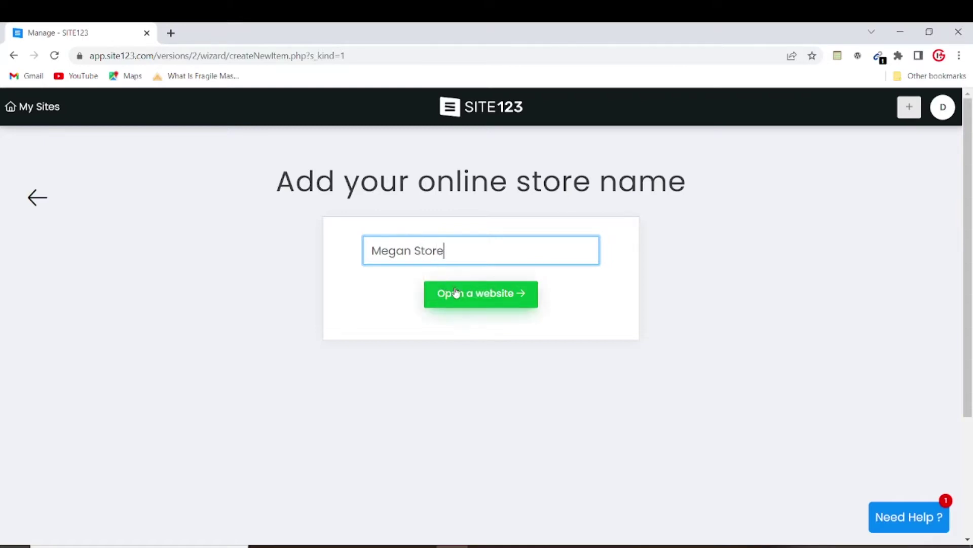
pyautogui.click(466, 299)
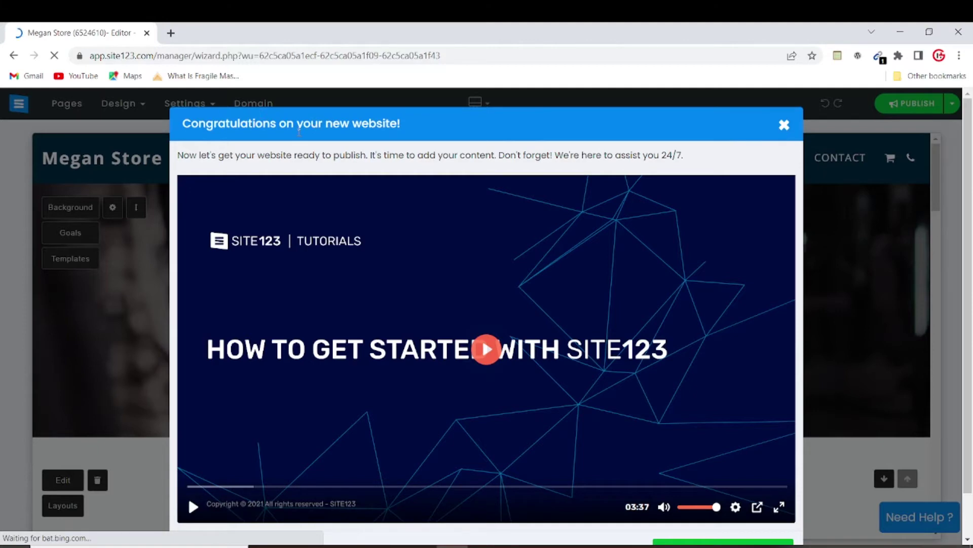
# Dismiss the congratulations video and look over the store template's homepage.
pyautogui.click(783, 126)
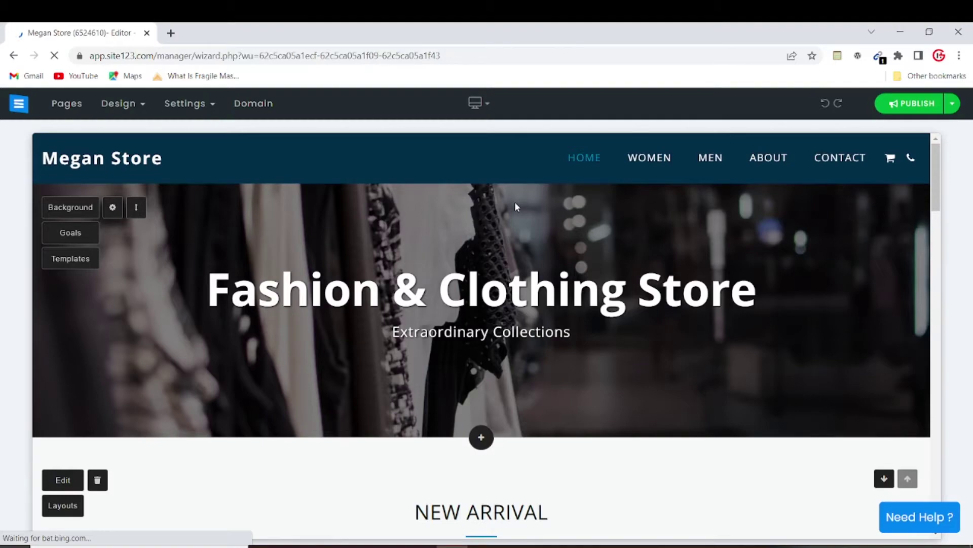
pyautogui.scroll(-7, 515, 202)
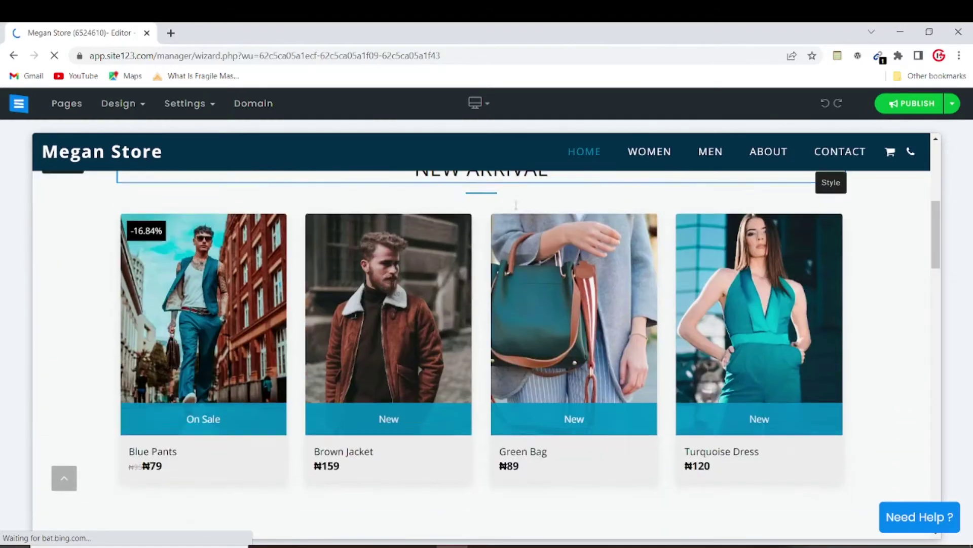
pyautogui.scroll(7, 516, 211)
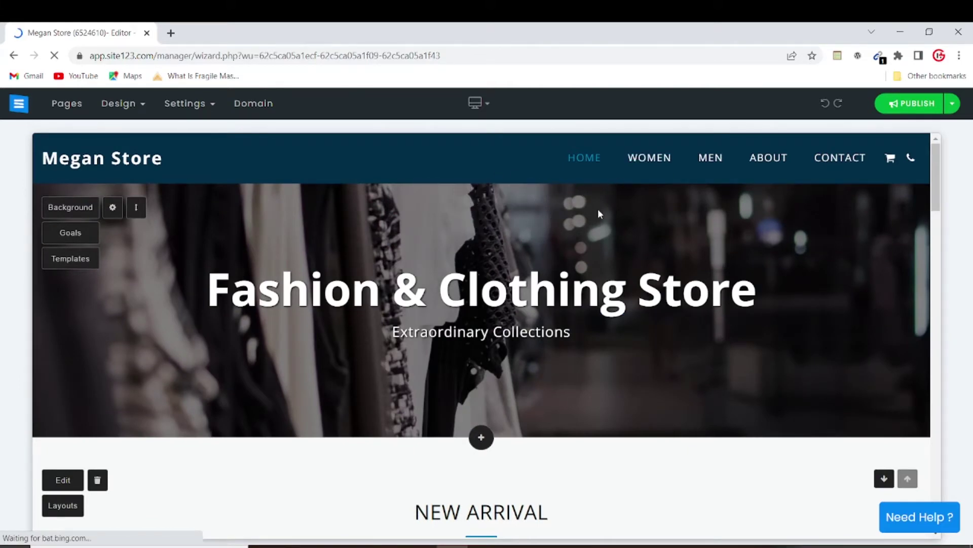
pyautogui.scroll(-8, 498, 247)
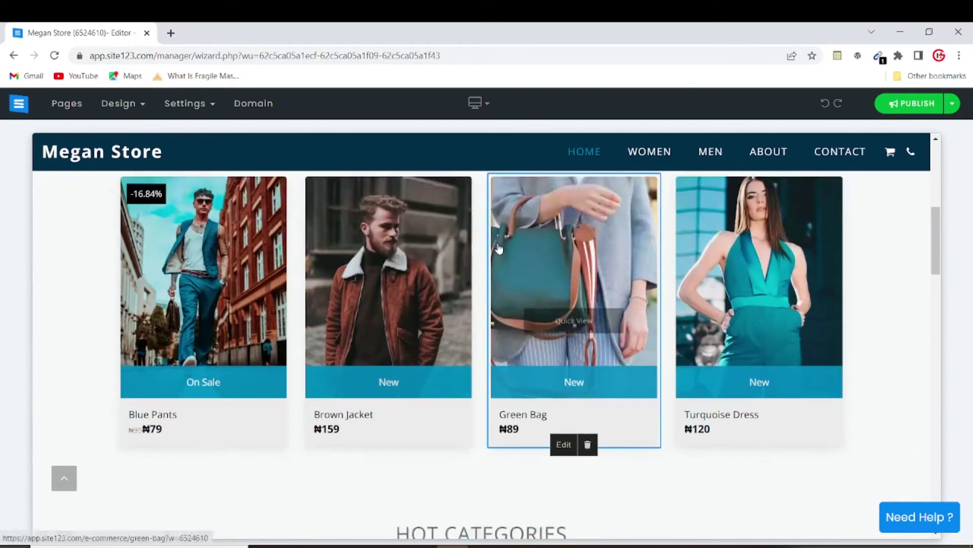
pyautogui.scroll(-5, 498, 248)
pyautogui.scroll(-5, 507, 248)
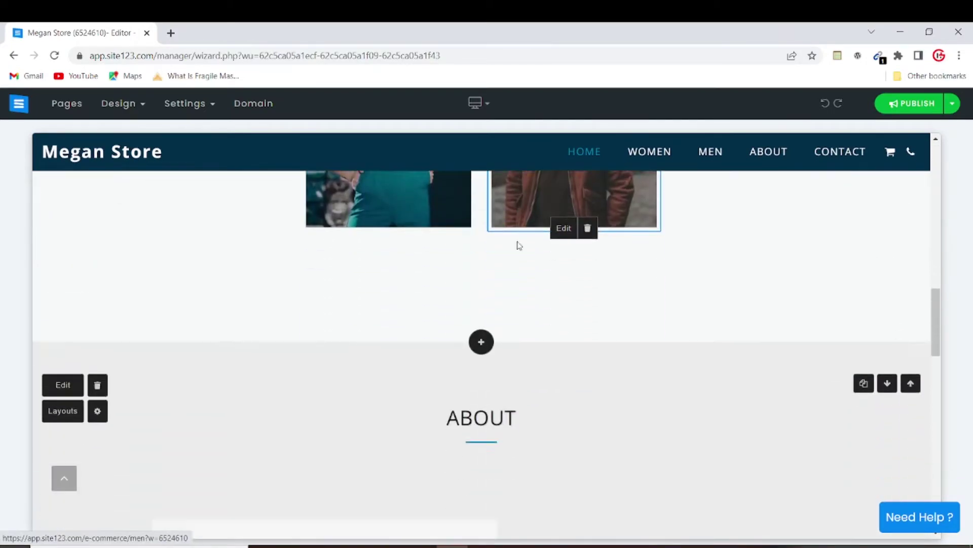
pyautogui.scroll(-4, 515, 248)
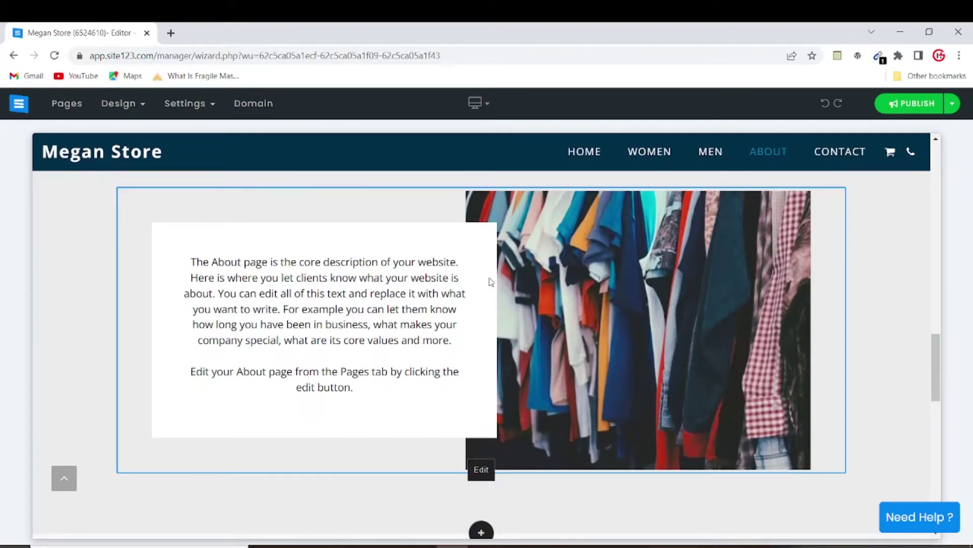
pyautogui.scroll(14, 491, 282)
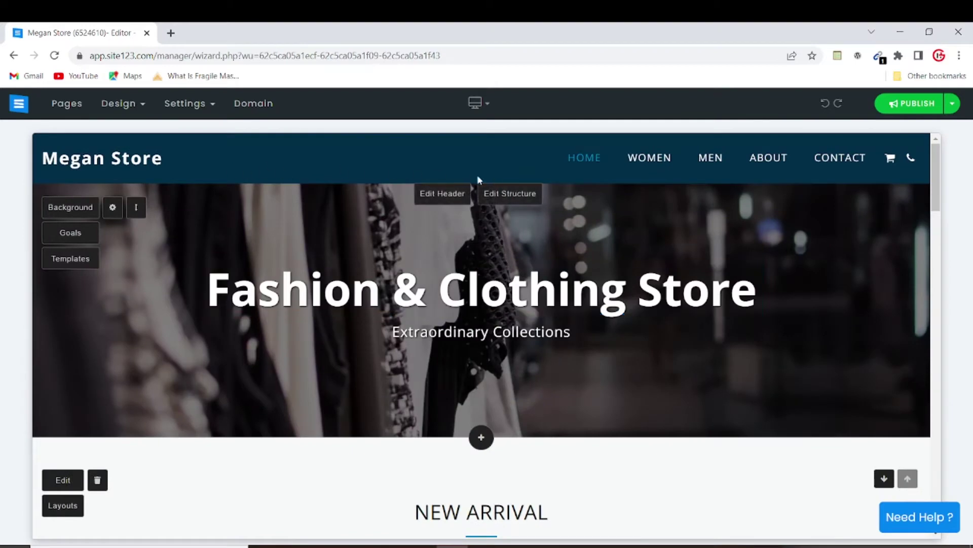
pyautogui.moveTo(133, 161)
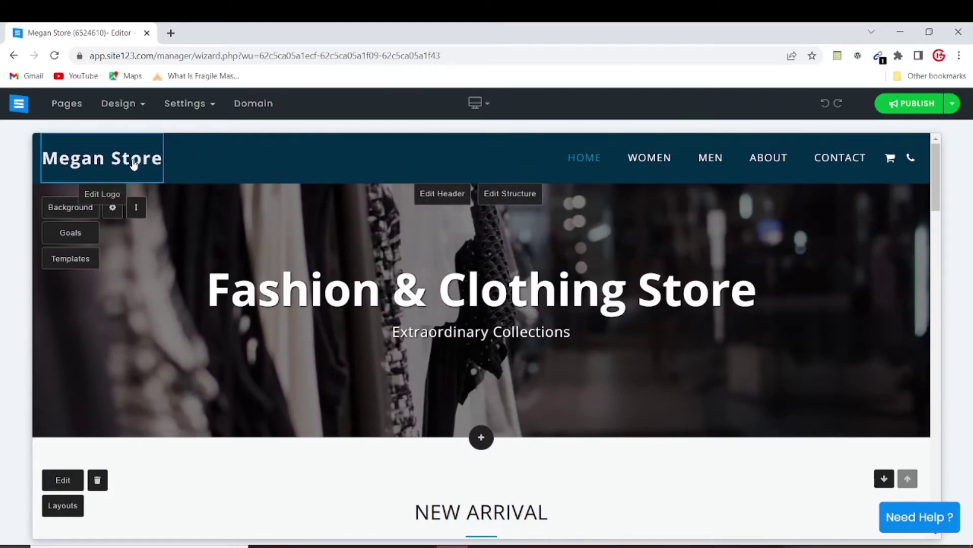
pyautogui.click(107, 196)
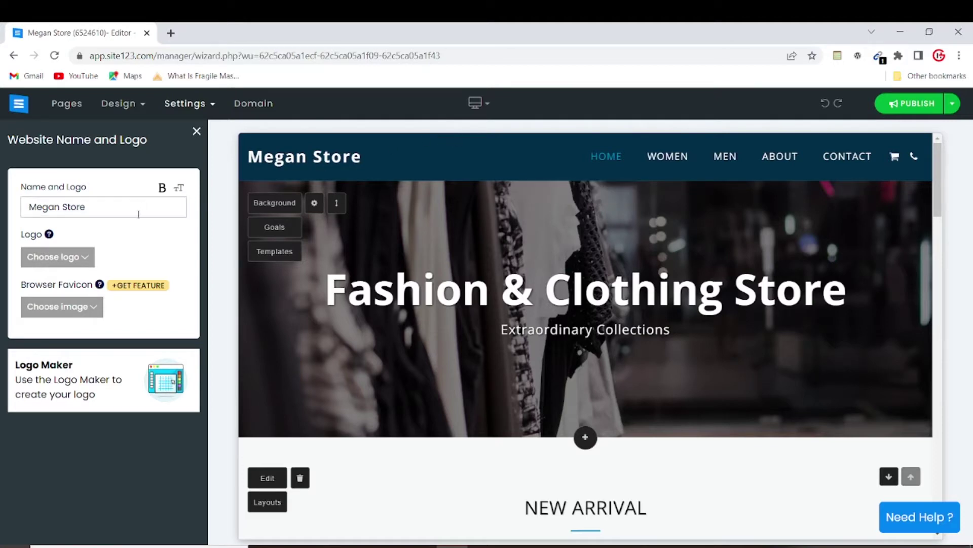
pyautogui.click(86, 257)
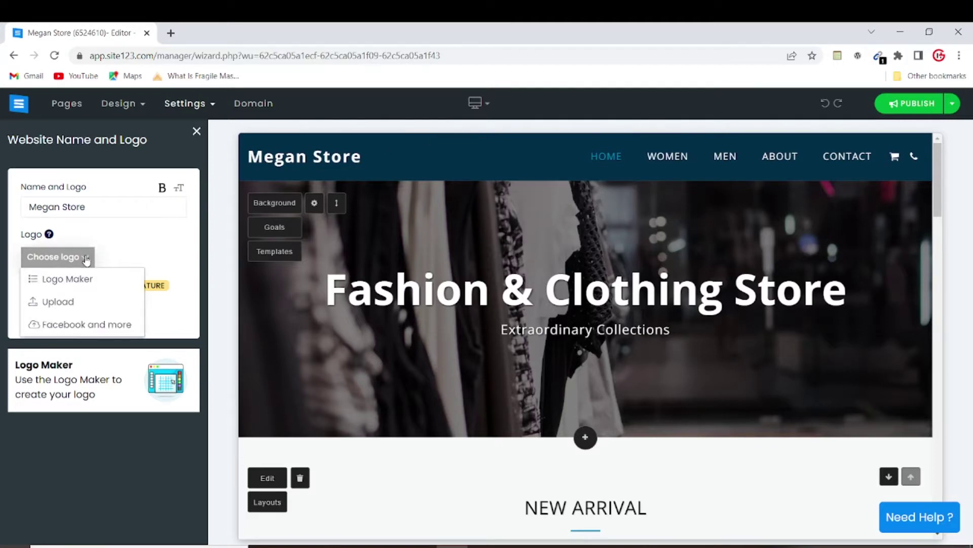
pyautogui.click(62, 302)
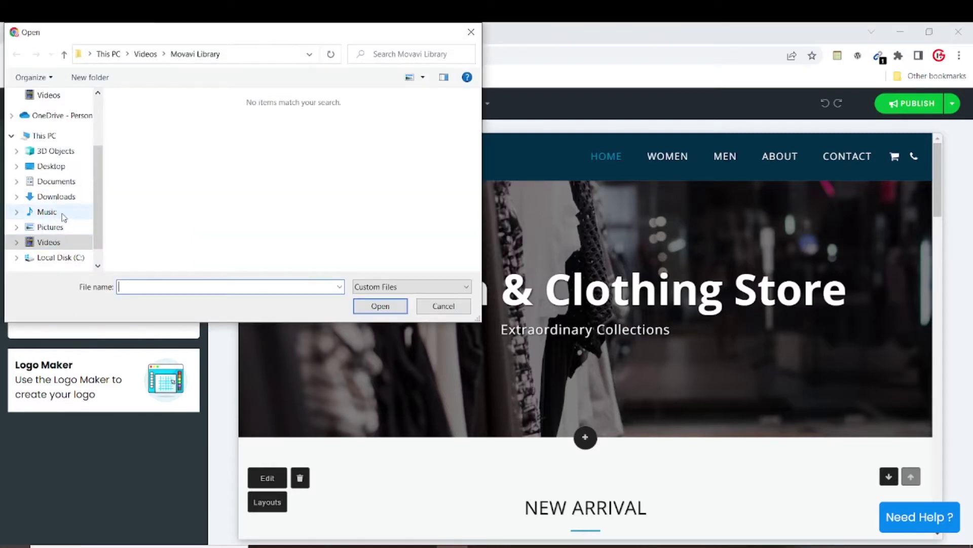
pyautogui.click(58, 198)
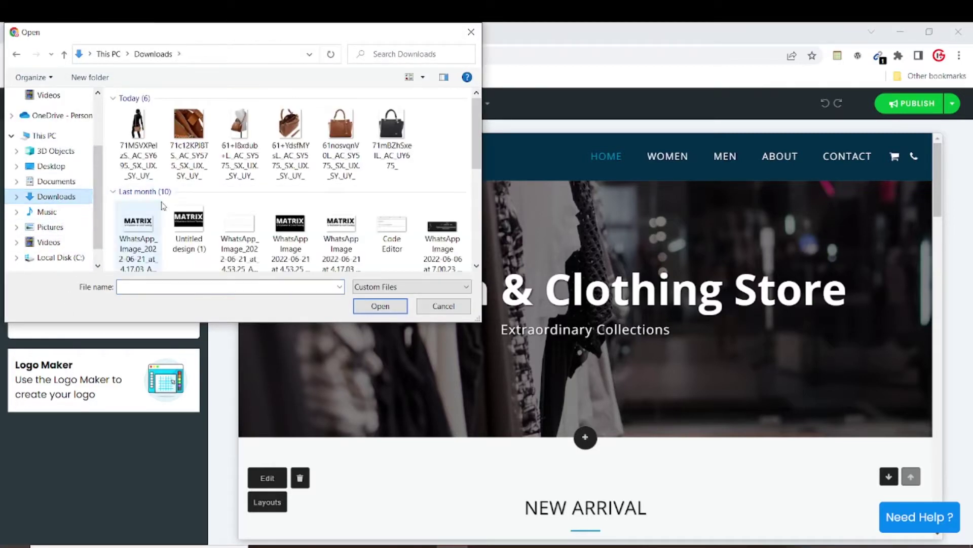
pyautogui.click(471, 32)
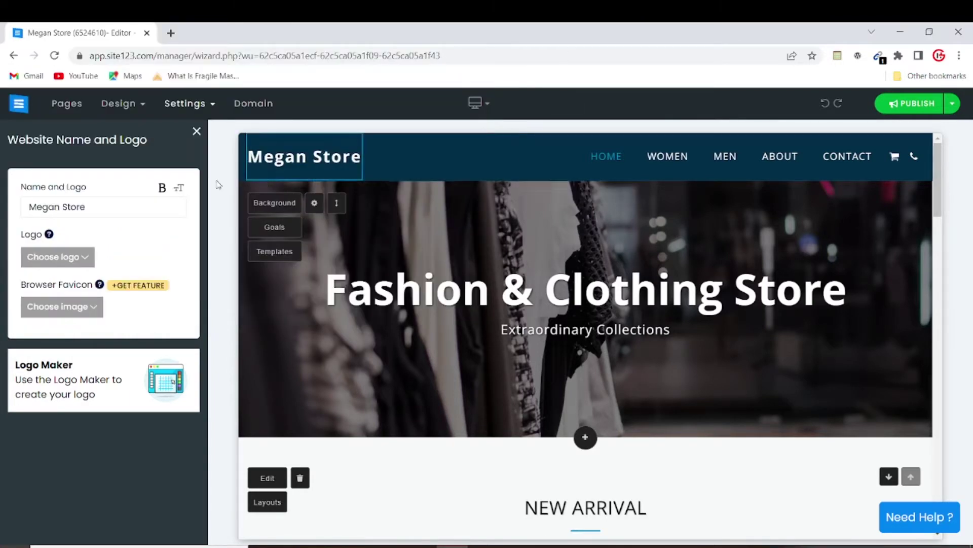
pyautogui.click(119, 204)
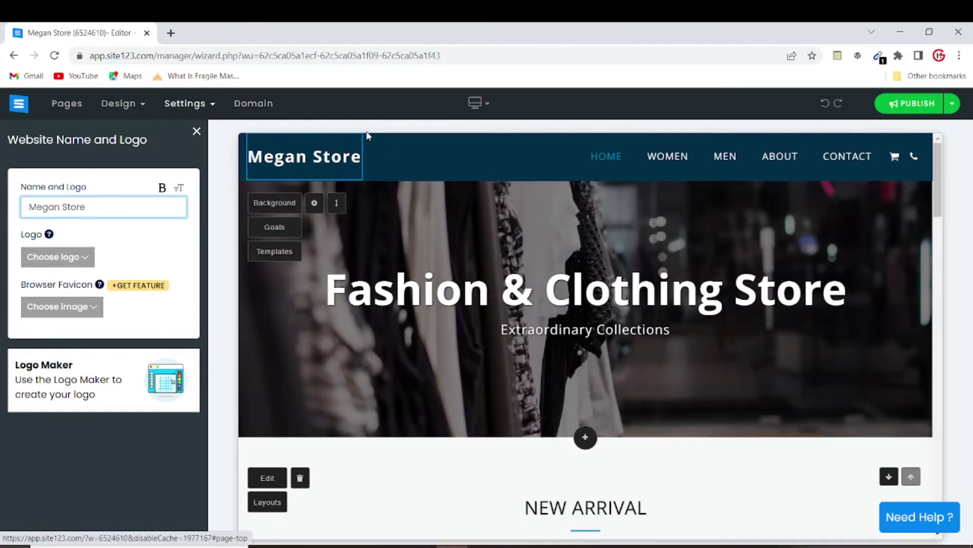
pyautogui.click(197, 132)
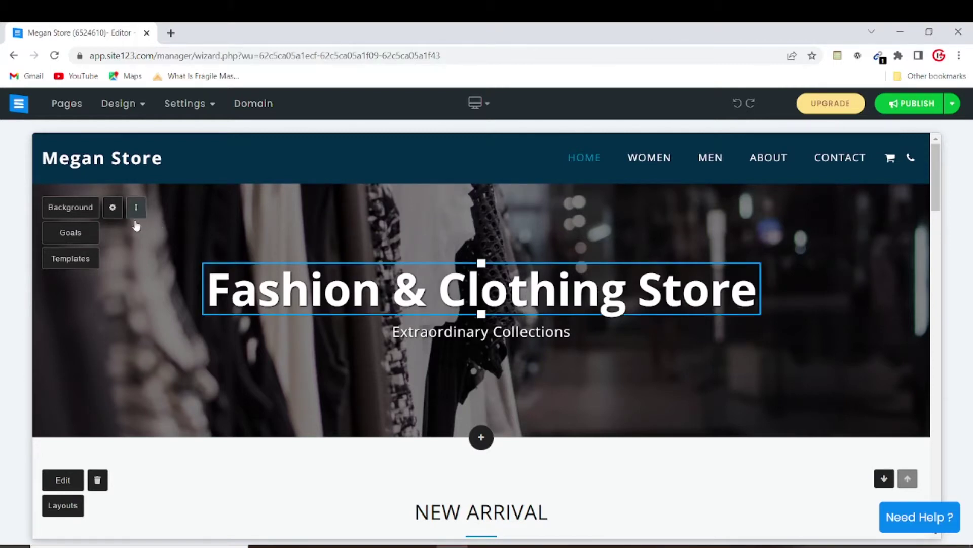
# Apply the yellow 'Summer Collection is Here' template to the homepage and close the template list.
pyautogui.click(77, 258)
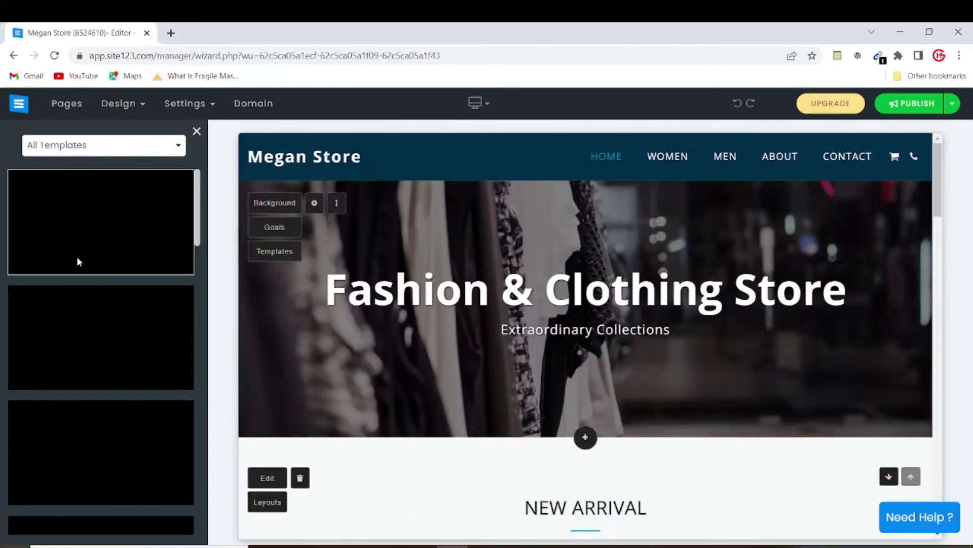
pyautogui.scroll(-5, 138, 237)
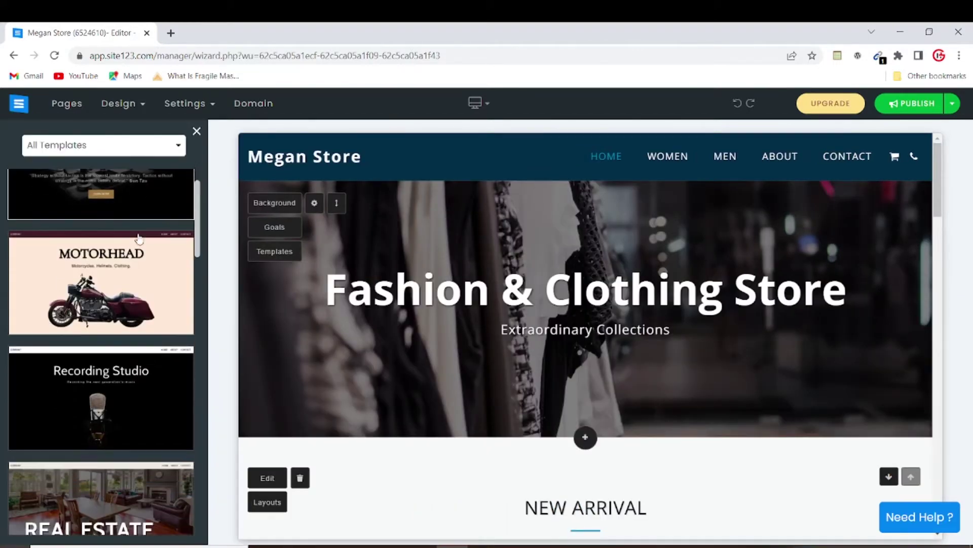
pyautogui.scroll(-6, 140, 250)
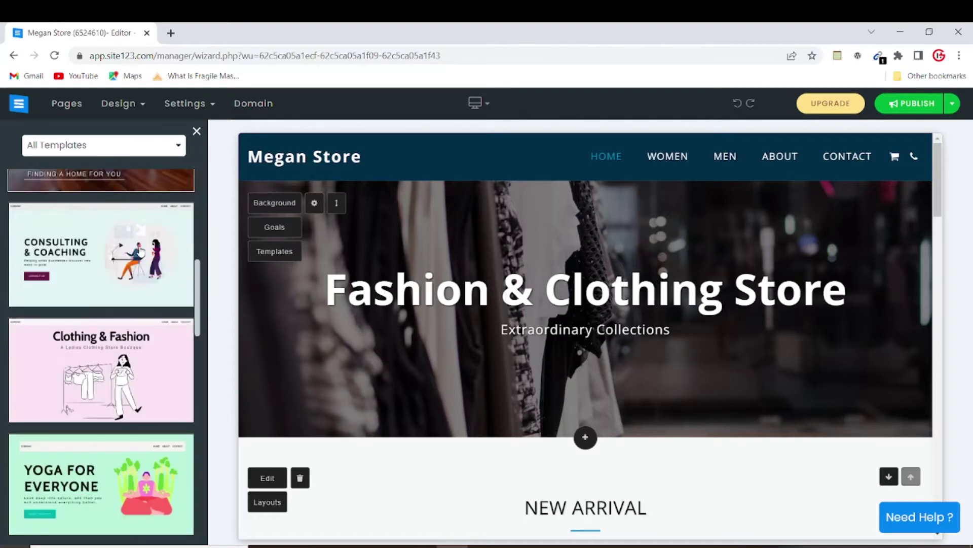
pyautogui.scroll(-10, 140, 252)
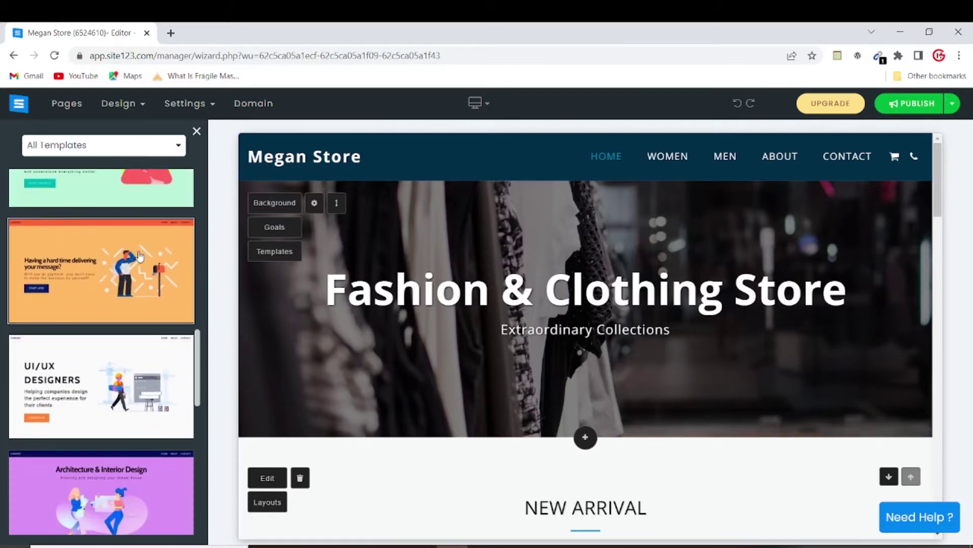
pyautogui.scroll(-8, 138, 276)
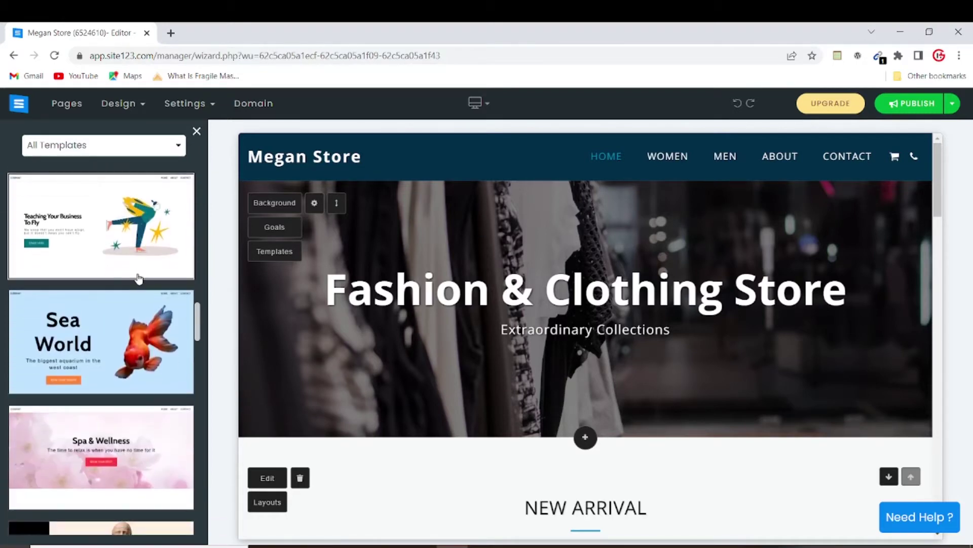
pyautogui.scroll(-14, 123, 311)
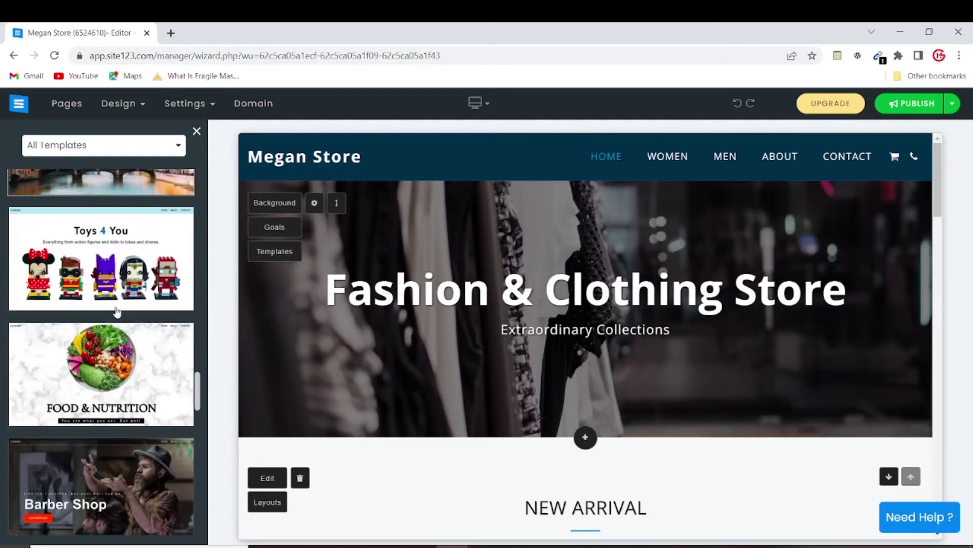
pyautogui.scroll(-10, 126, 314)
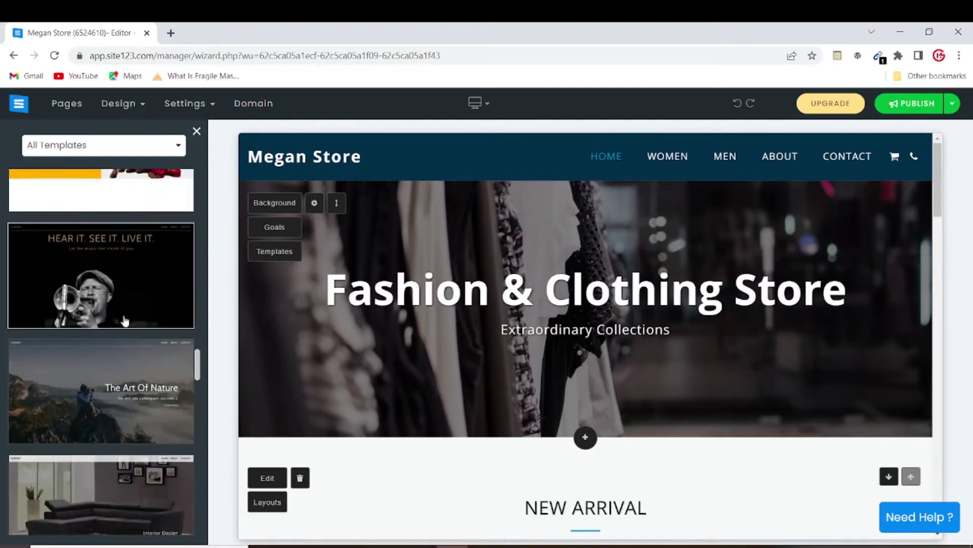
pyautogui.scroll(-10, 124, 326)
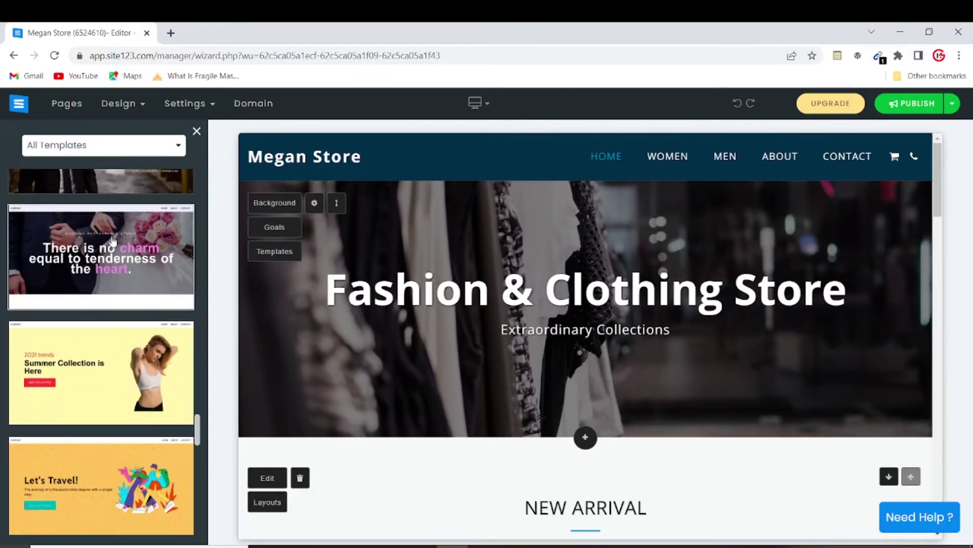
pyautogui.click(91, 368)
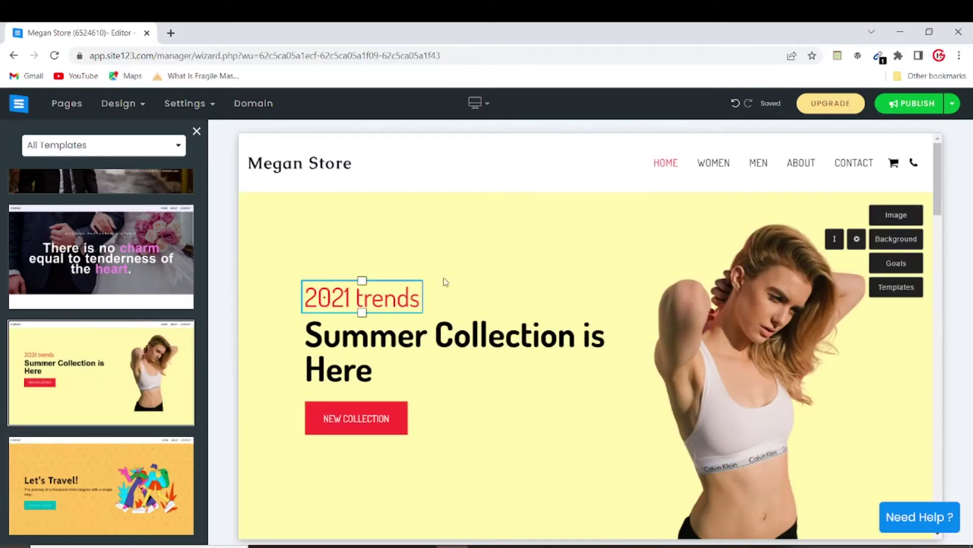
pyautogui.click(197, 131)
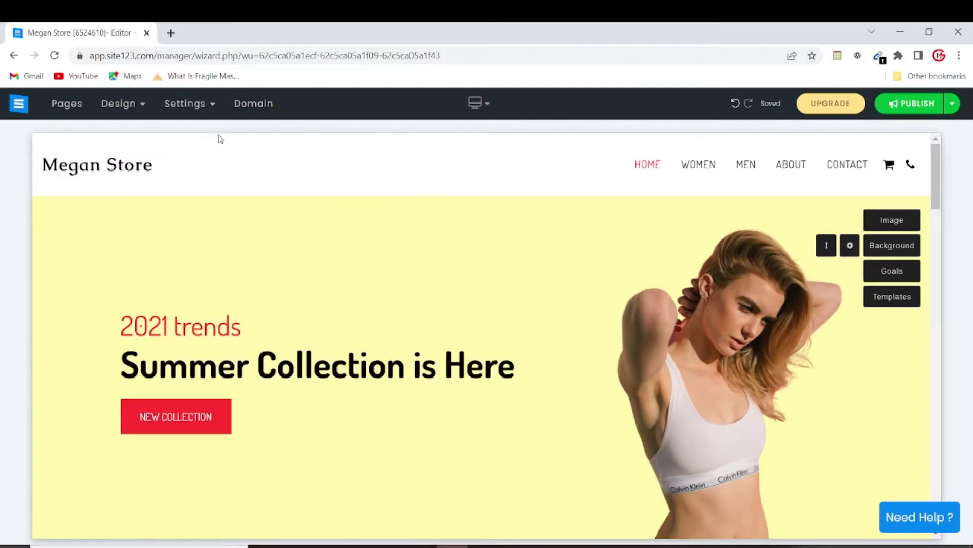
# Change the hero heading to 'Welcome To Megan Store', leaving the 2021 trends line as is.
pyautogui.scroll(-1, 375, 291)
pyautogui.click(375, 298)
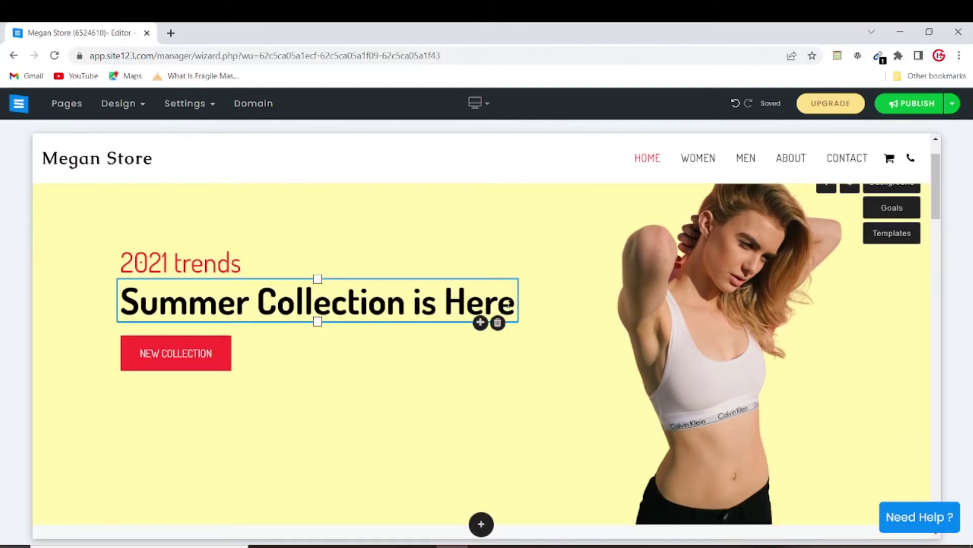
pyautogui.click(510, 303)
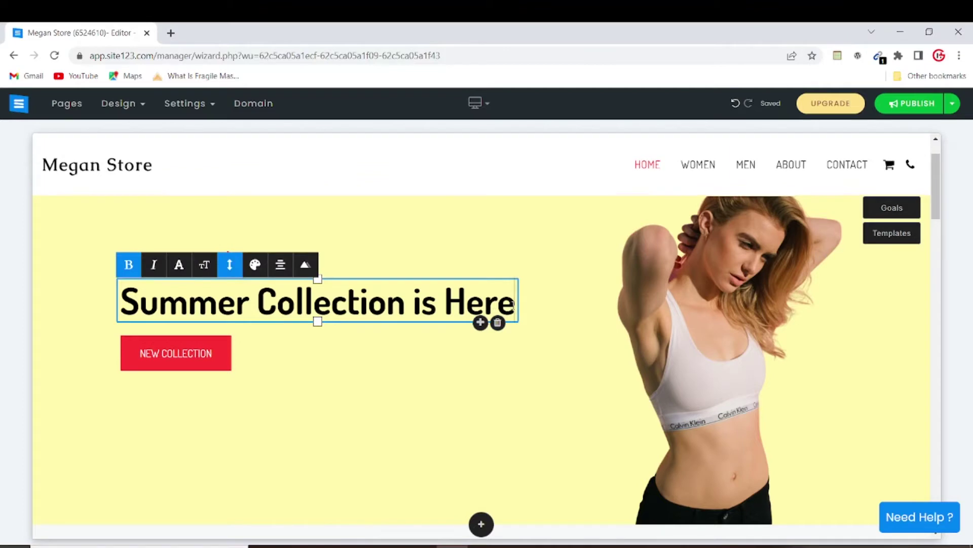
pyautogui.press('BackSpace')
pyautogui.press('BackSpace')
pyautogui.press('BackSpace')
pyautogui.press('BackSpace')
pyautogui.press('BackSpace')
pyautogui.press('BackSpace')
pyautogui.press('BackSpace')
pyautogui.press('BackSpace')
pyautogui.press('BackSpace')
pyautogui.press('BackSpace')
pyautogui.press('BackSpace')
pyautogui.press('BackSpace')
pyautogui.press('BackSpace')
pyautogui.press('BackSpace')
pyautogui.press('BackSpace')
pyautogui.press('BackSpace')
pyautogui.press('BackSpace')
pyautogui.press('BackSpace')
pyautogui.press('BackSpace')
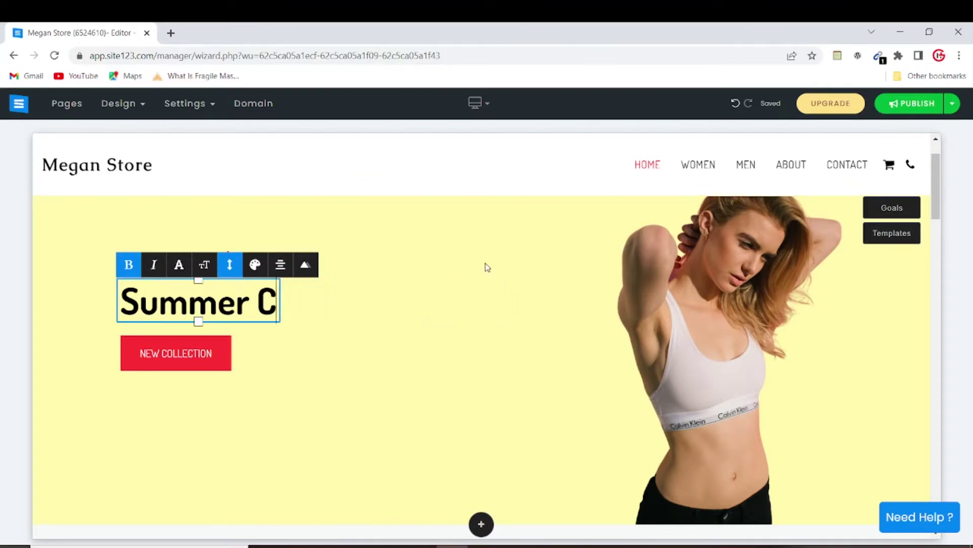
pyautogui.press('BackSpace')
pyautogui.write('Welcome')
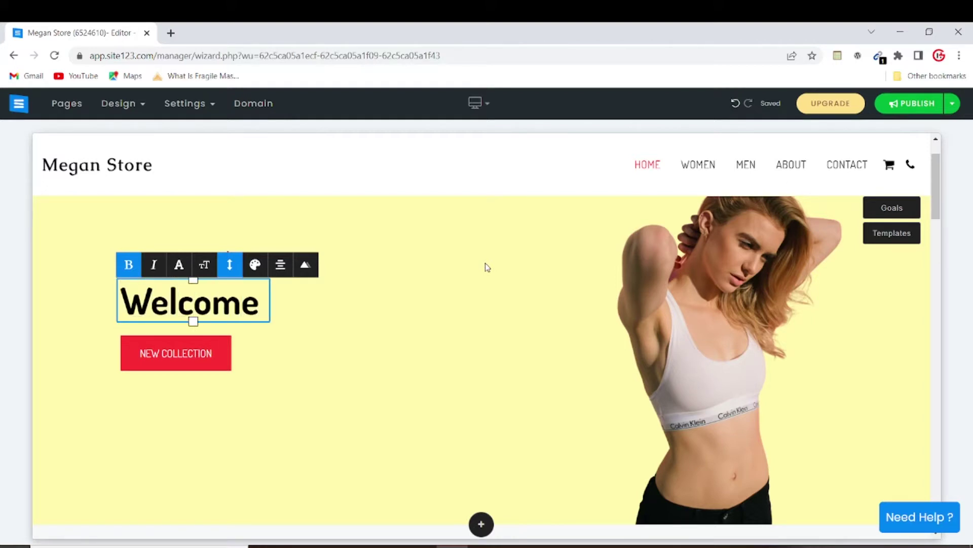
pyautogui.write(' To Megan St')
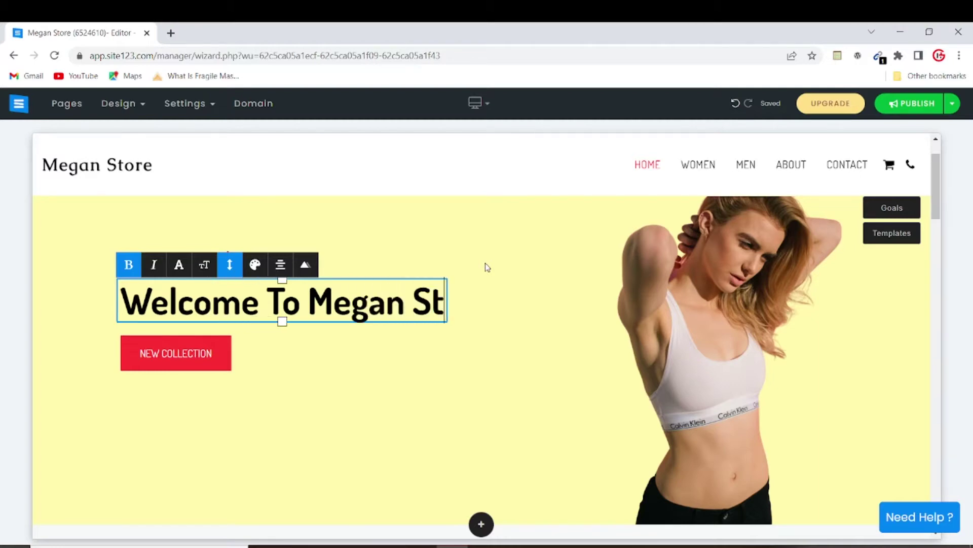
pyautogui.write('ore')
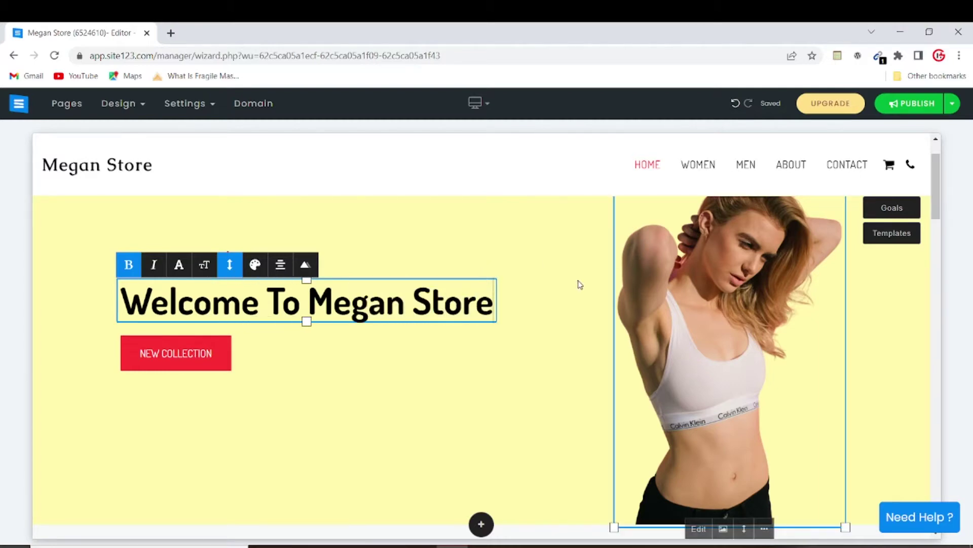
pyautogui.click(347, 213)
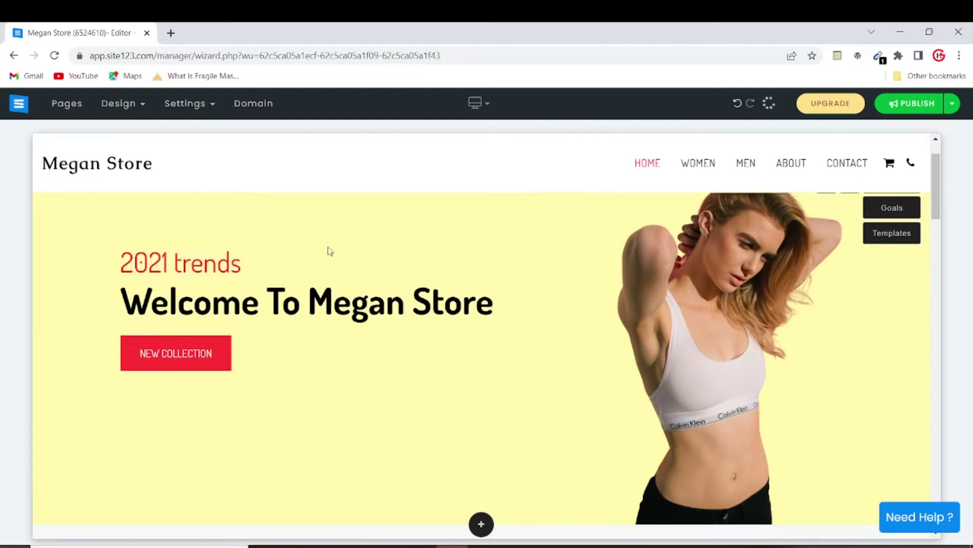
pyautogui.click(237, 259)
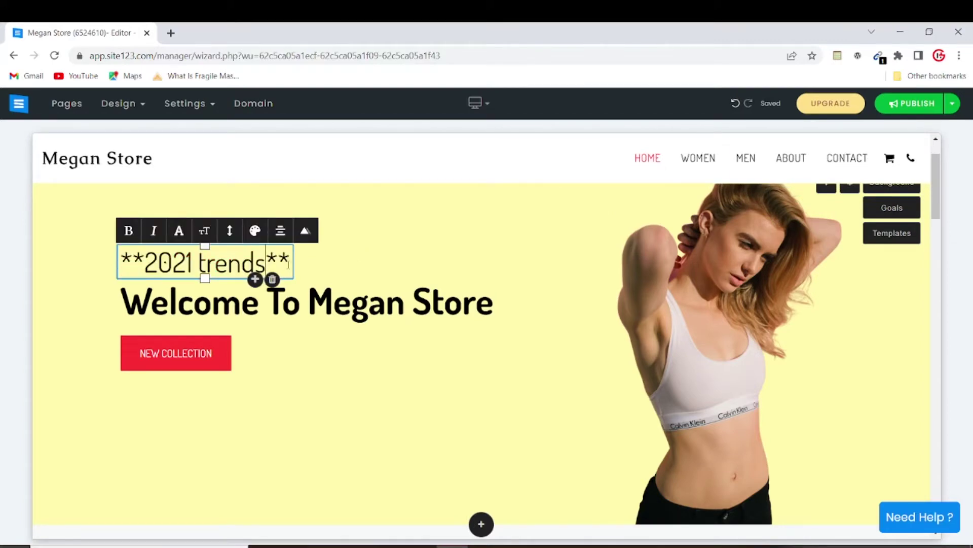
pyautogui.click(435, 265)
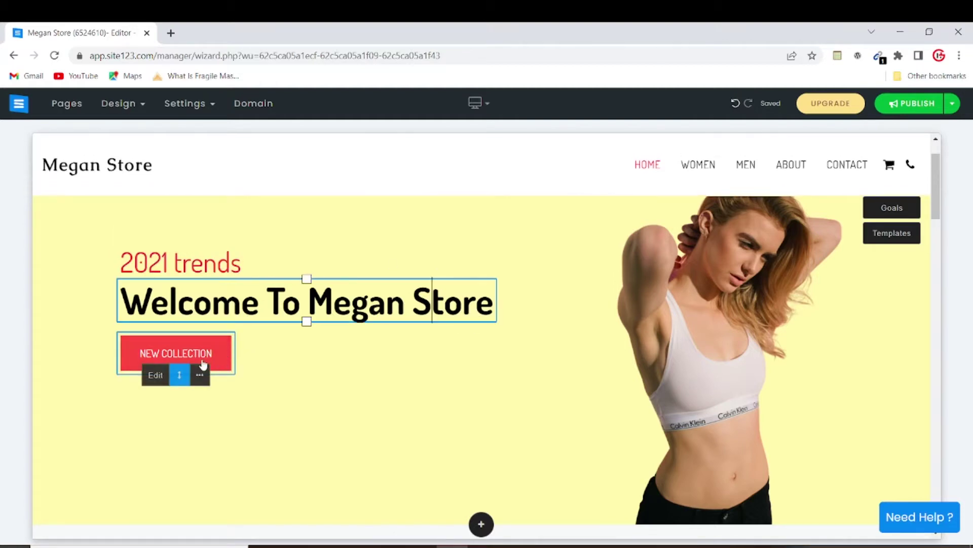
# Relabel the hero button 'Shop Now' and set its size to Huge.
pyautogui.click(157, 378)
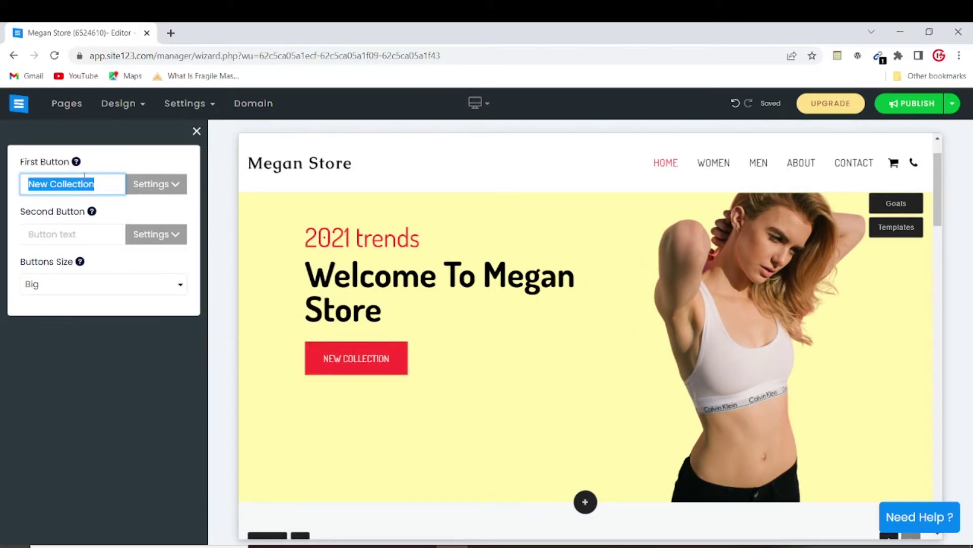
pyautogui.press('BackSpace')
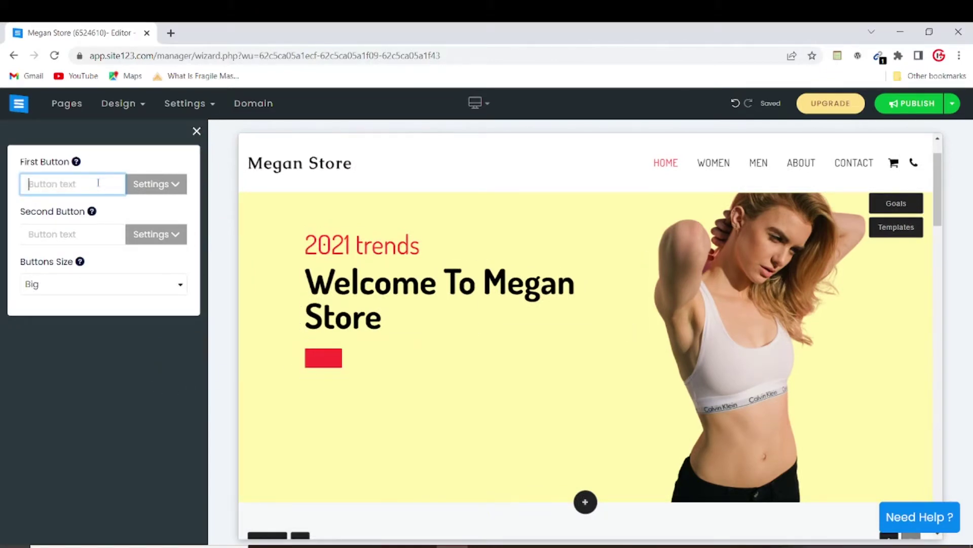
pyautogui.write('Sho')
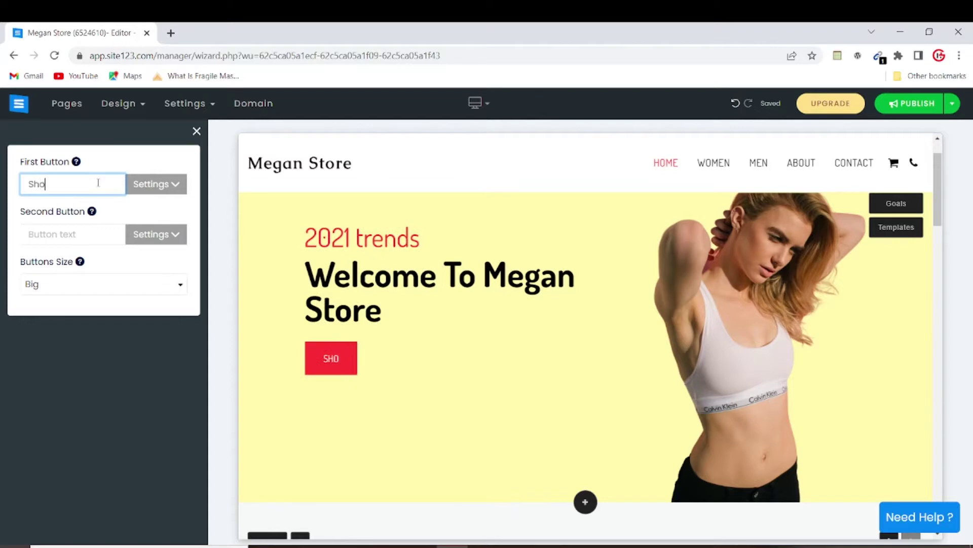
pyautogui.write('p Noe')
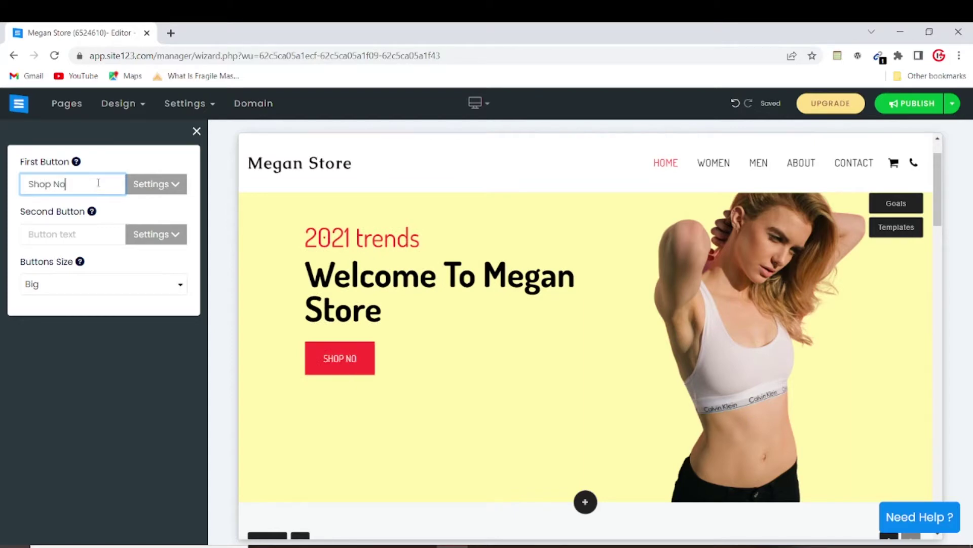
pyautogui.press('BackSpace')
pyautogui.write('w')
pyautogui.click(81, 285)
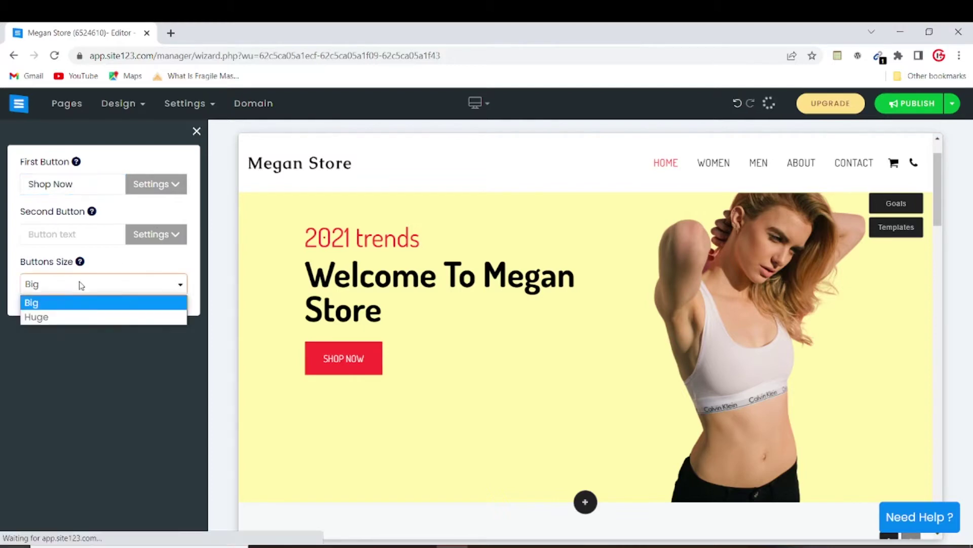
pyautogui.click(53, 318)
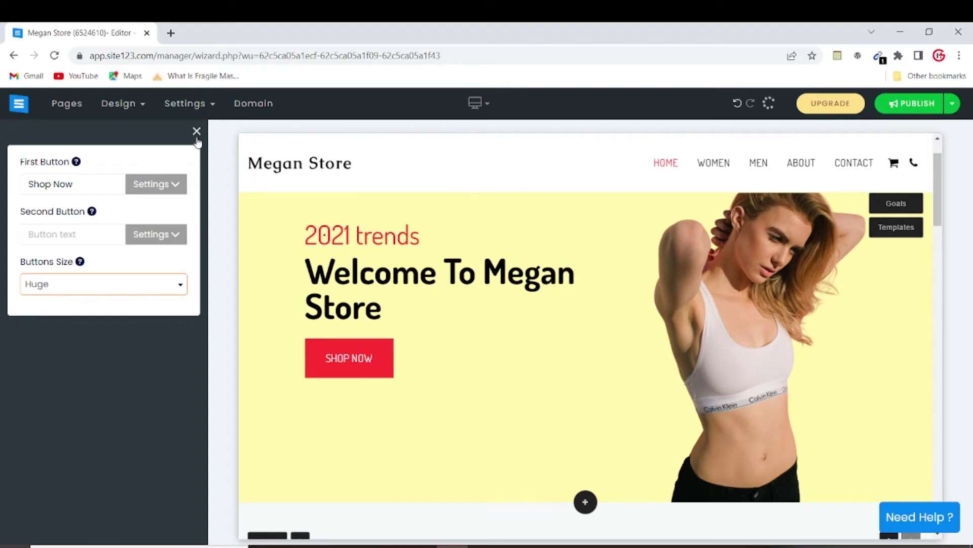
pyautogui.click(197, 131)
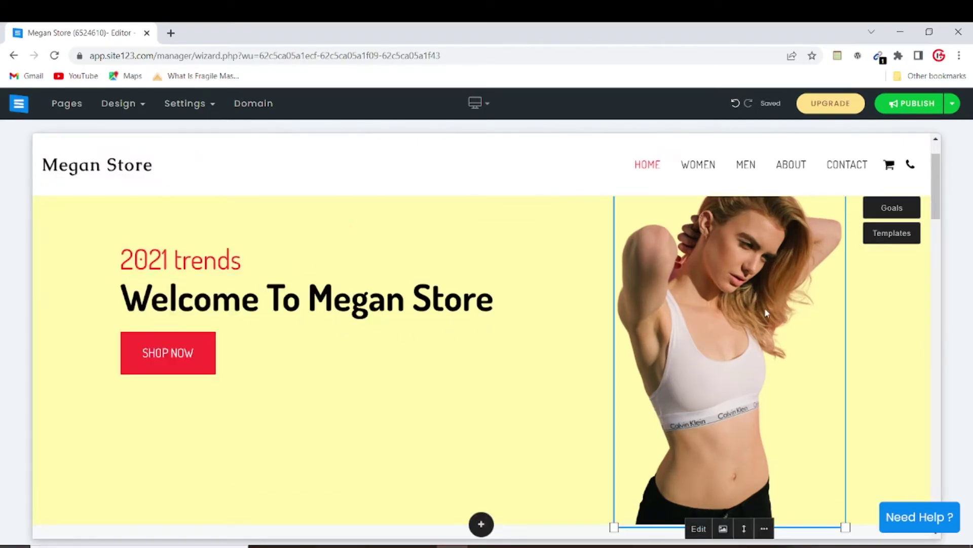
pyautogui.scroll(1, 761, 241)
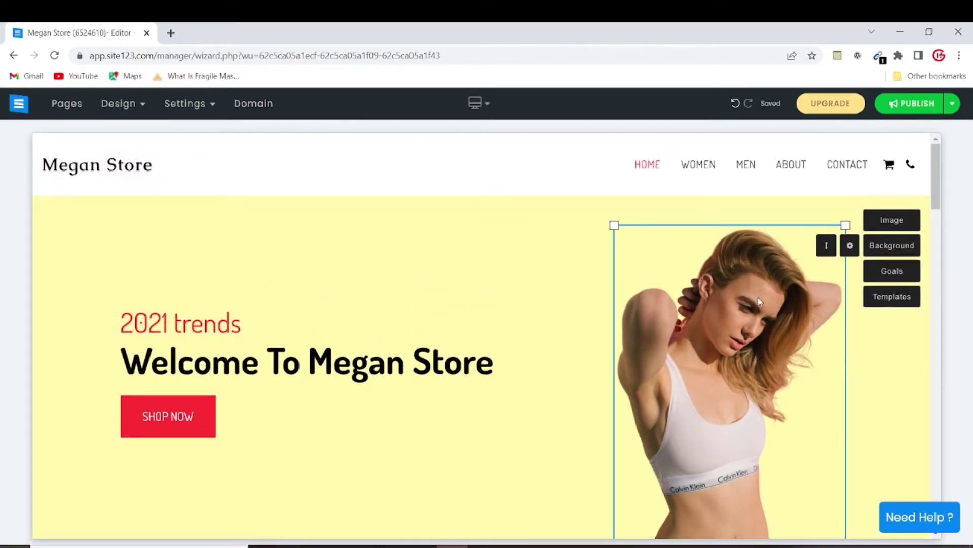
pyautogui.scroll(-2, 759, 302)
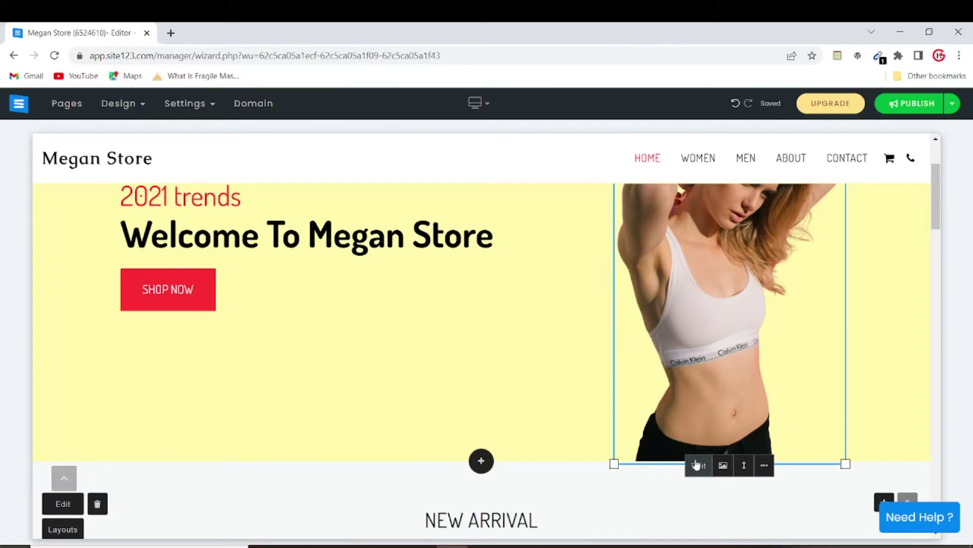
# Look at the hero photo's upload options, then cancel and close, keeping the original photo.
pyautogui.click(698, 466)
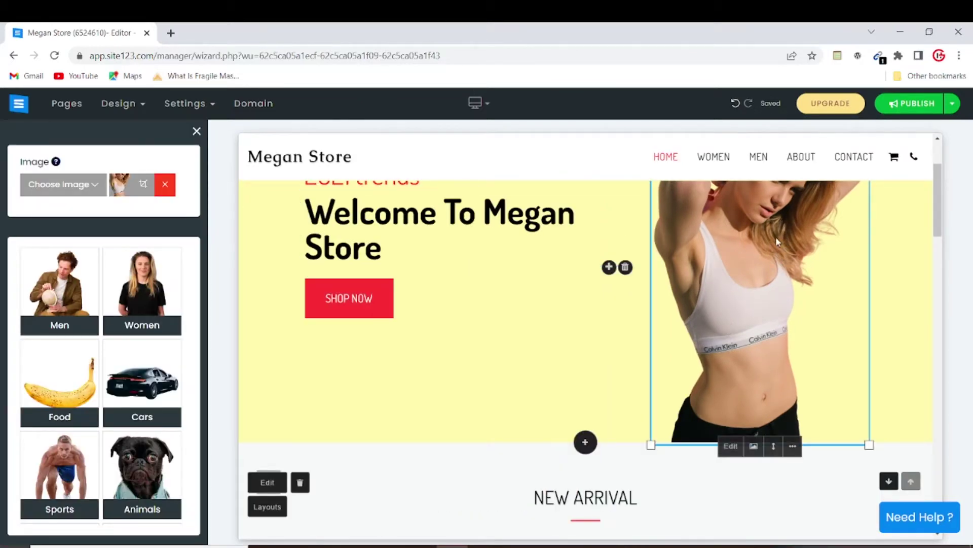
pyautogui.scroll(1, 760, 274)
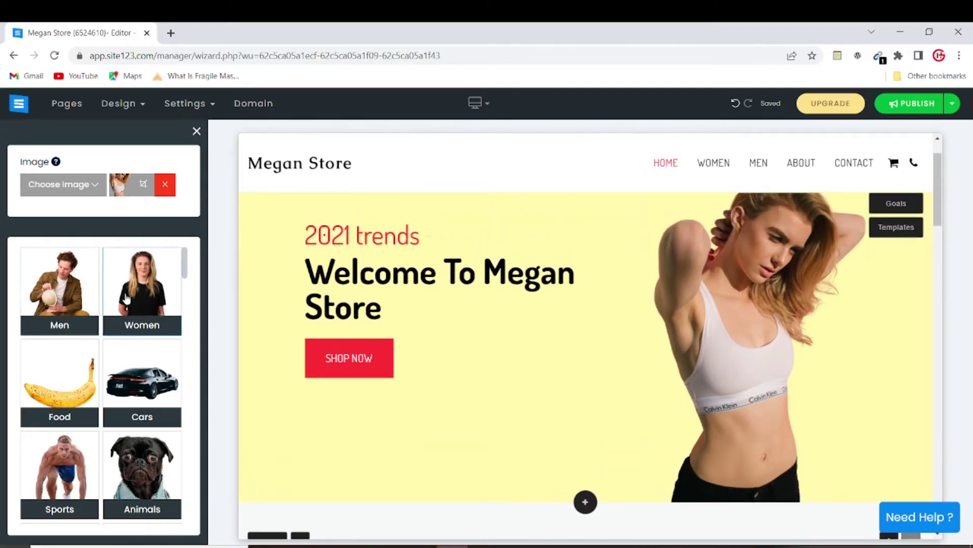
pyautogui.scroll(-3, 151, 311)
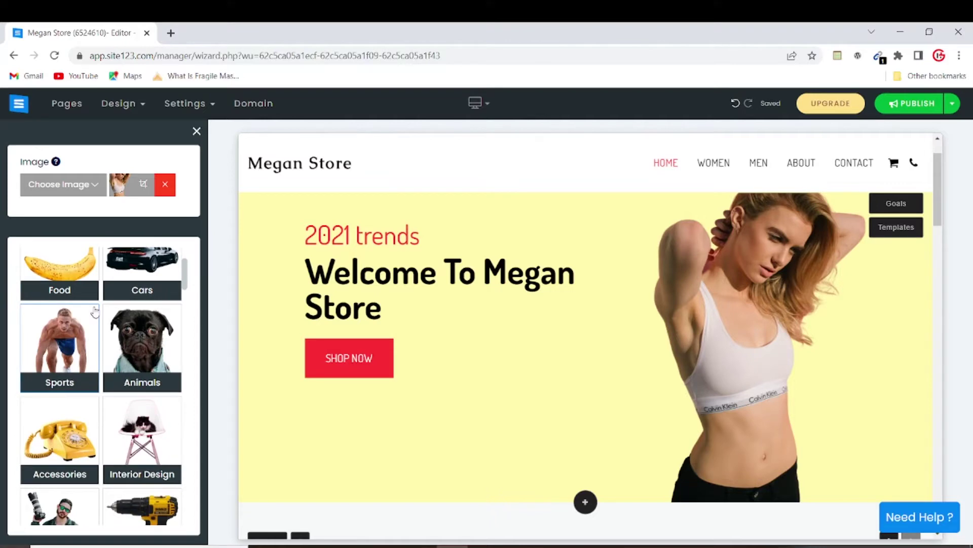
pyautogui.scroll(3, 94, 283)
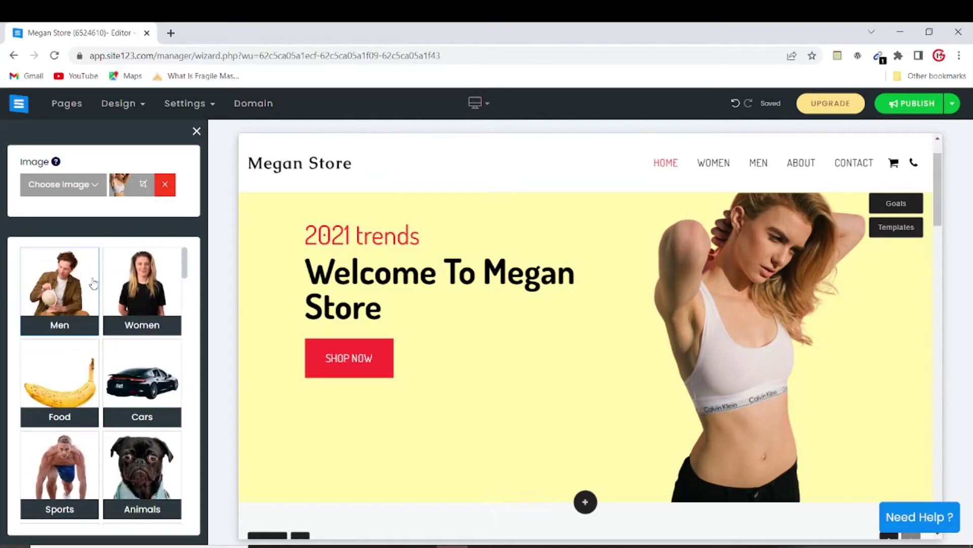
pyautogui.click(90, 191)
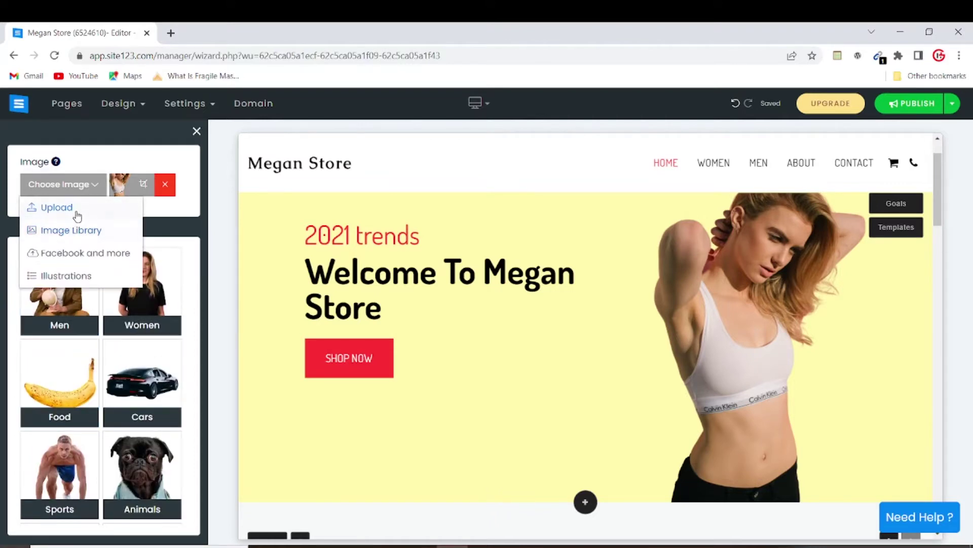
pyautogui.click(76, 210)
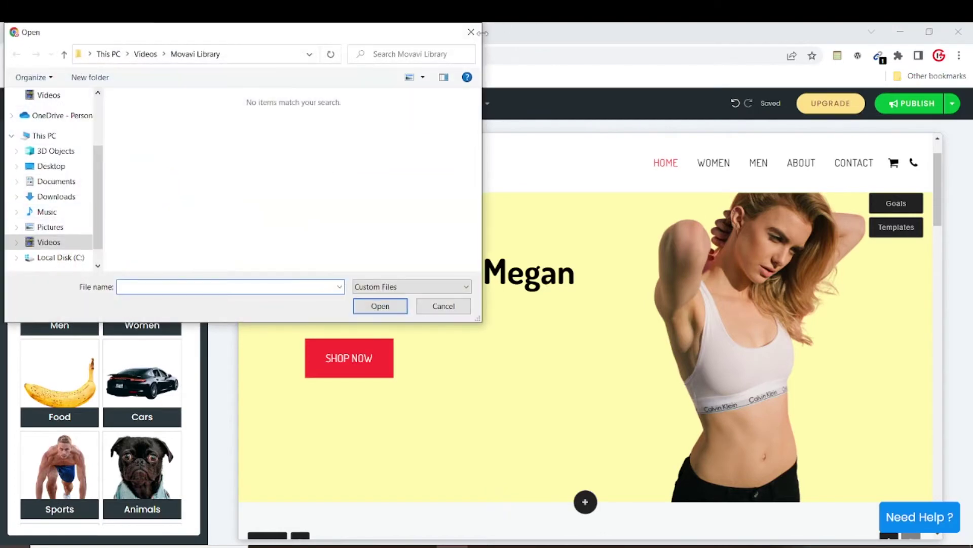
pyautogui.click(472, 32)
pyautogui.scroll(-1, 125, 293)
pyautogui.scroll(-2, 125, 293)
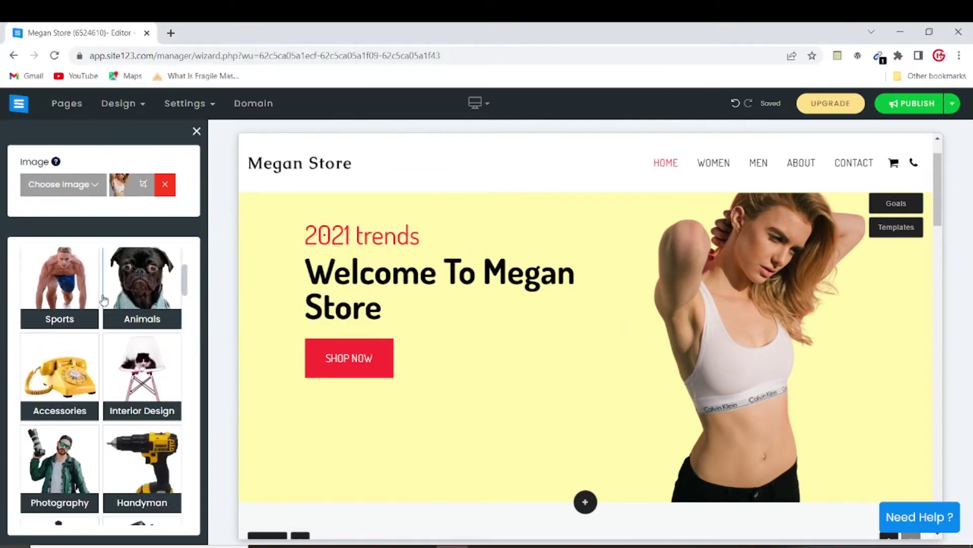
pyautogui.scroll(3, 103, 299)
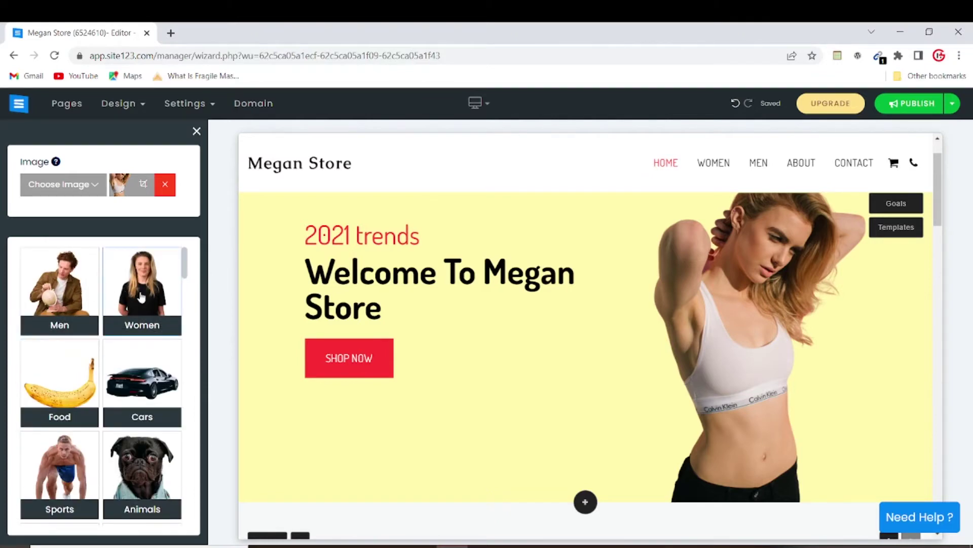
pyautogui.click(197, 132)
pyautogui.scroll(-5, 603, 253)
pyautogui.scroll(-3, 613, 283)
pyautogui.scroll(3, 583, 277)
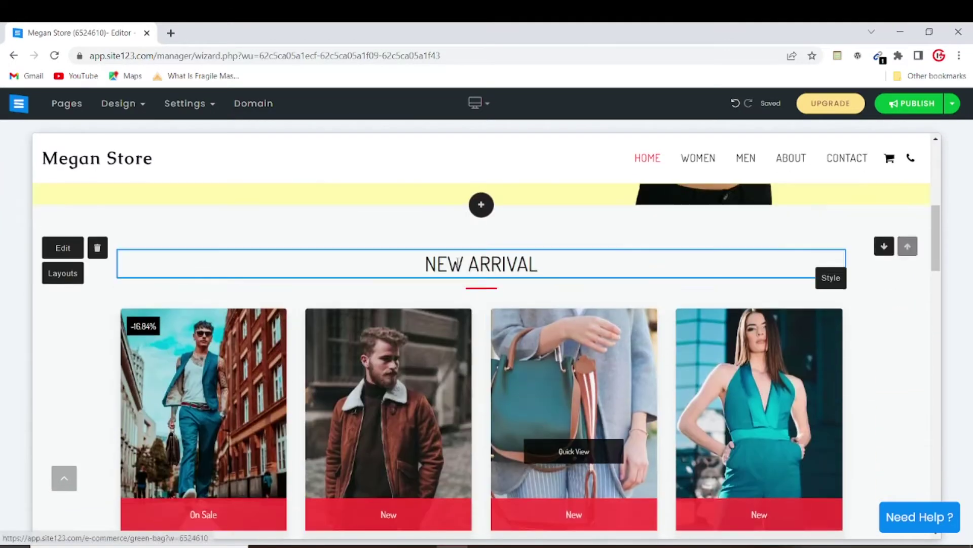
pyautogui.scroll(-1, 542, 363)
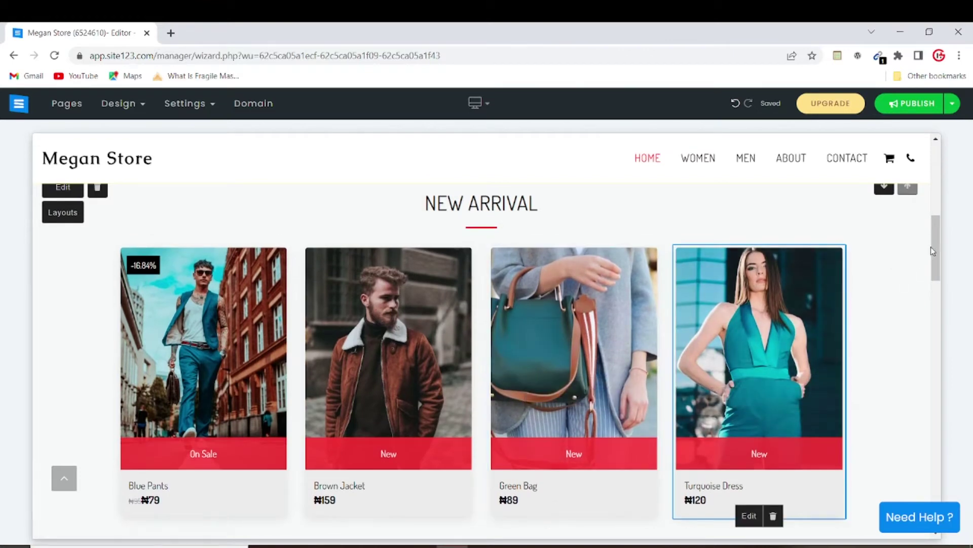
pyautogui.moveTo(932, 247); pyautogui.dragTo(938, 260)
pyautogui.scroll(1, 937, 254)
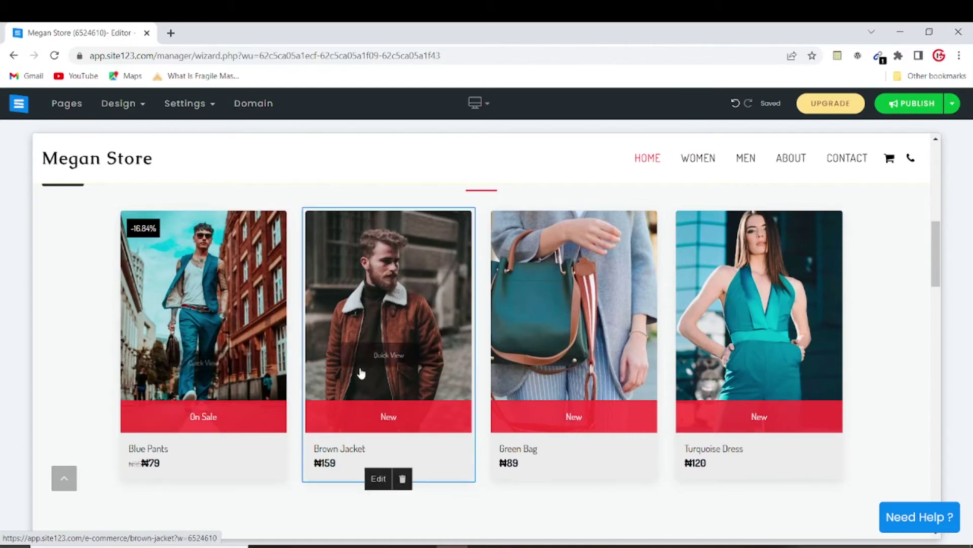
pyautogui.scroll(1, 229, 385)
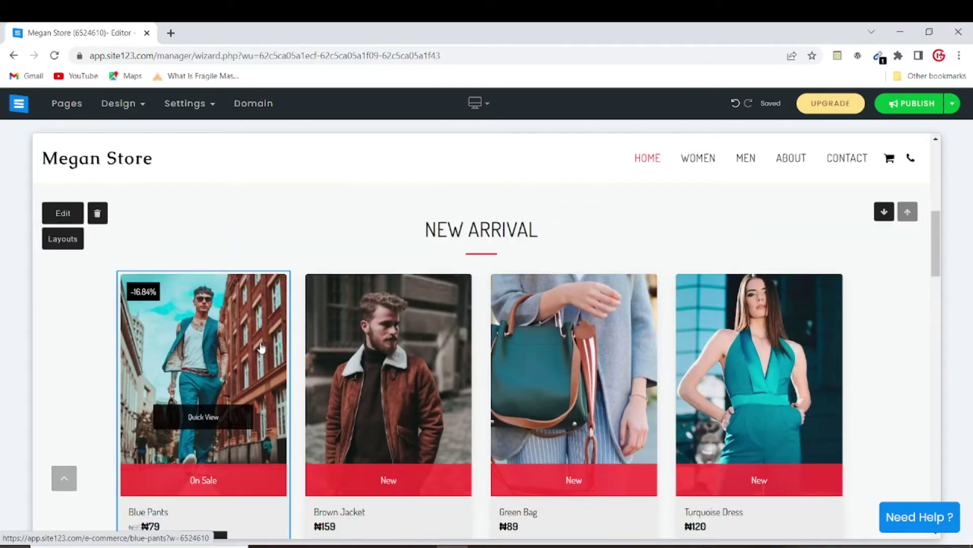
pyautogui.scroll(-1, 253, 375)
pyautogui.scroll(-1, 324, 350)
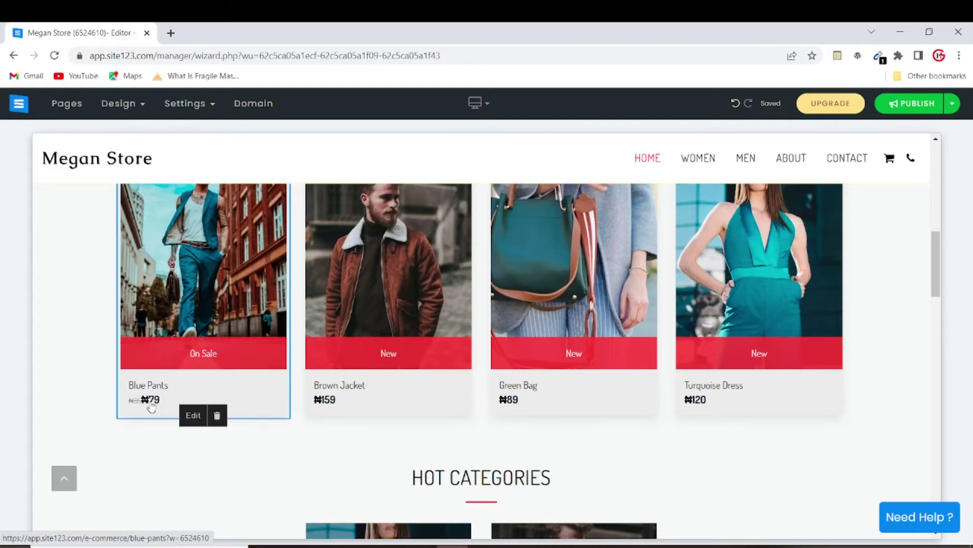
pyautogui.click(193, 415)
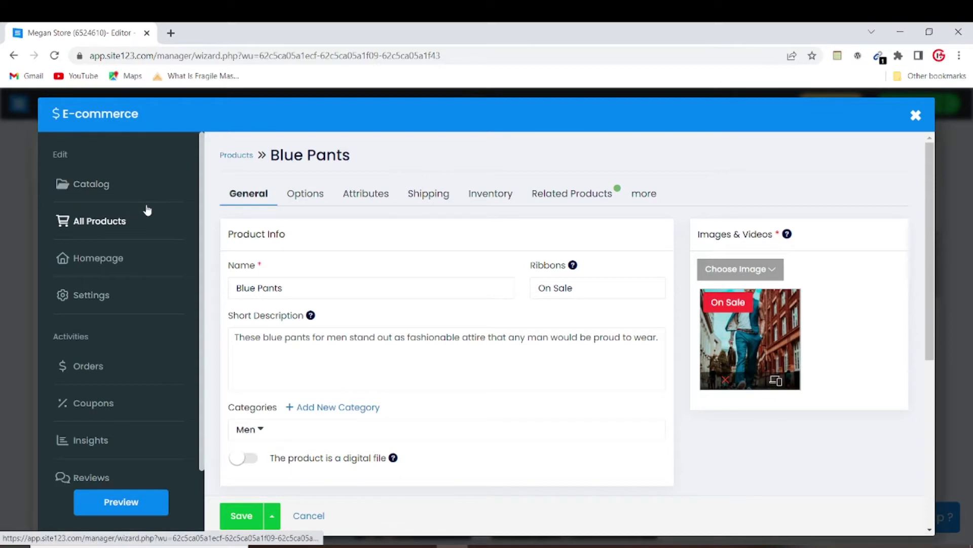
# Set the store's main currency to United States Dollar (USD) in Payment methods and save.
pyautogui.scroll(-1, 133, 249)
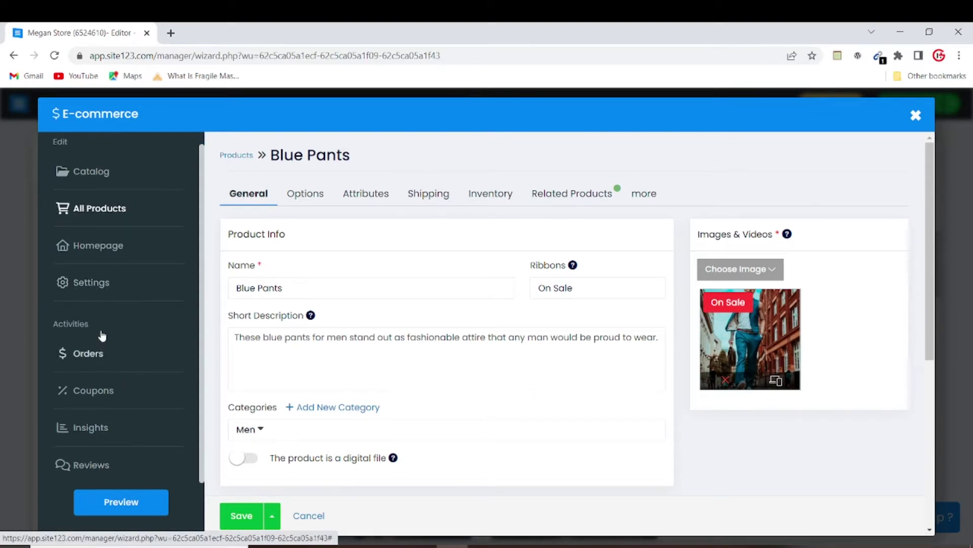
pyautogui.click(97, 288)
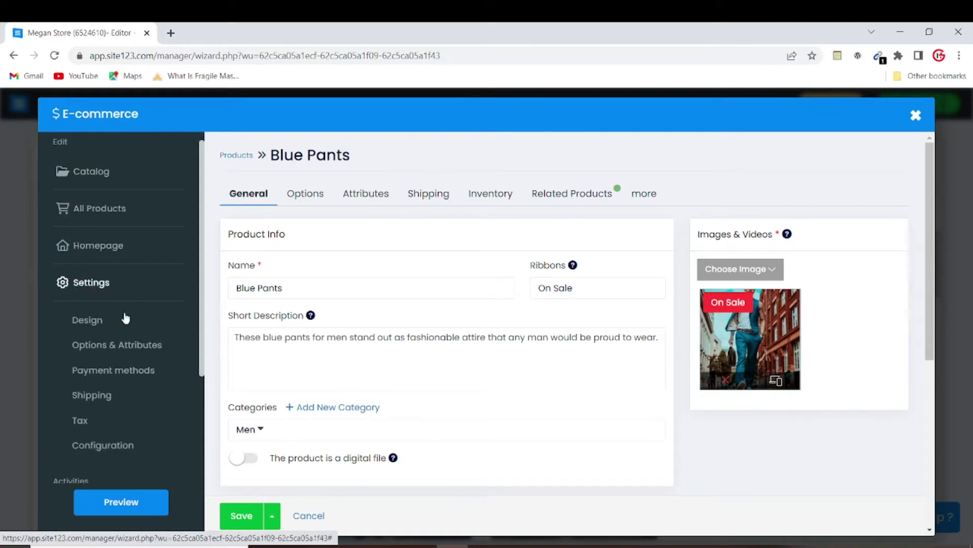
pyautogui.click(105, 373)
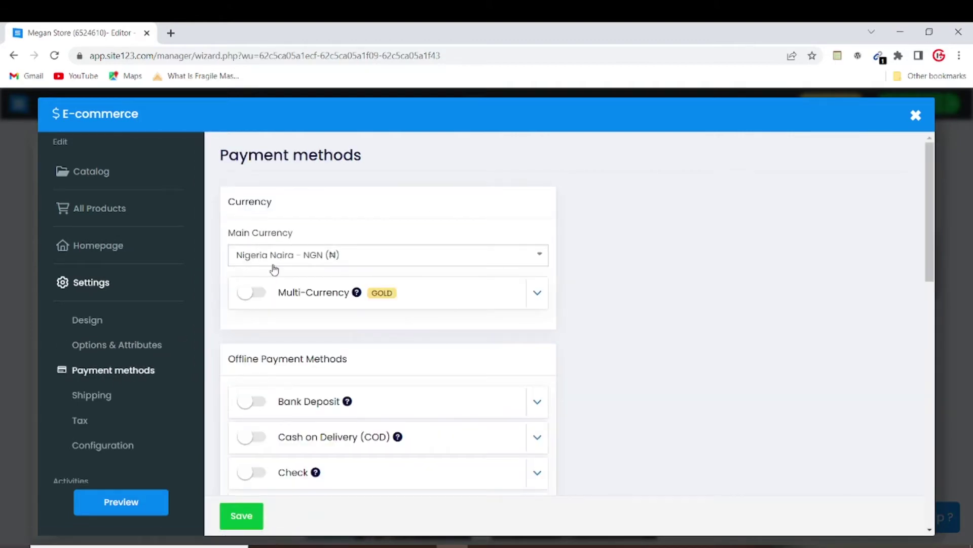
pyautogui.click(282, 256)
pyautogui.write('usd')
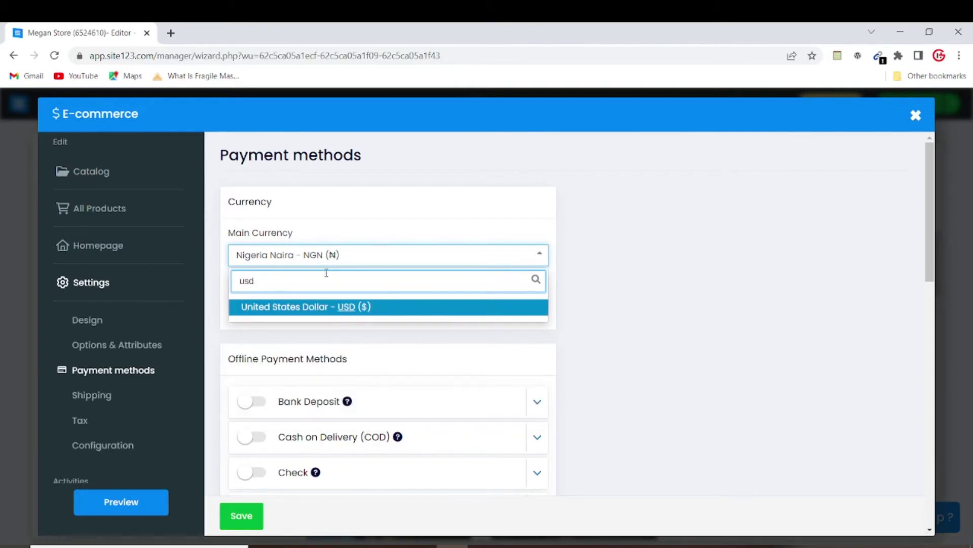
pyautogui.click(323, 308)
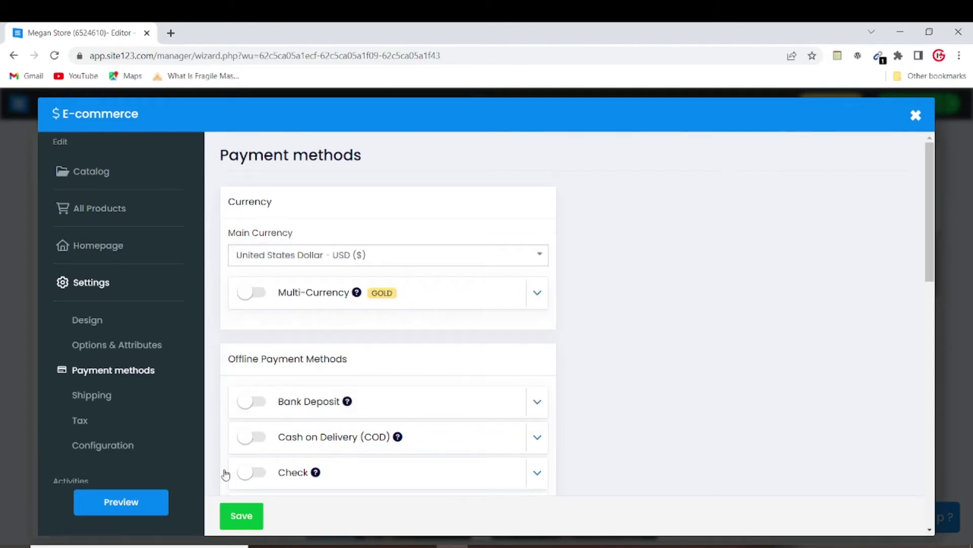
pyautogui.click(253, 515)
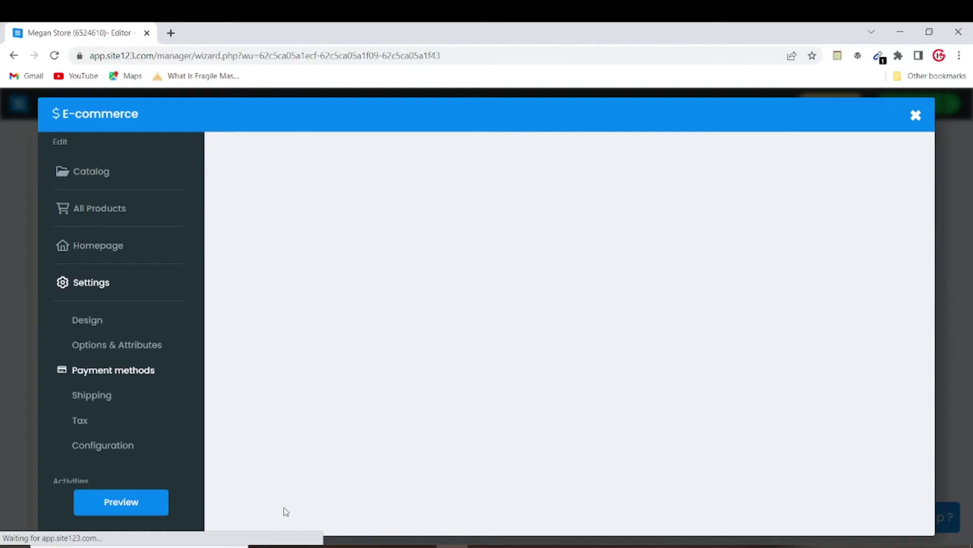
pyautogui.click(915, 115)
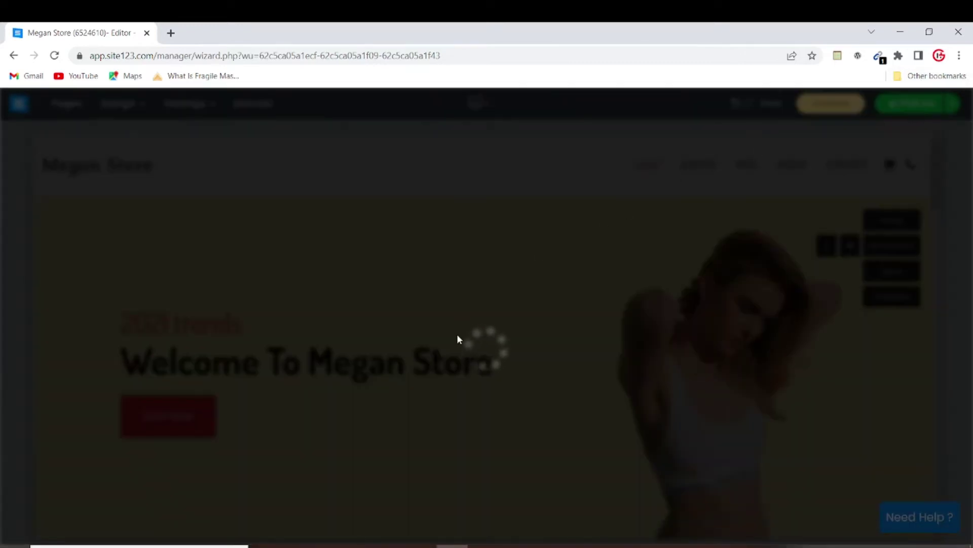
# Delete the Blue Pants product from the store.
pyautogui.scroll(-4, 489, 347)
pyautogui.scroll(-8, 490, 348)
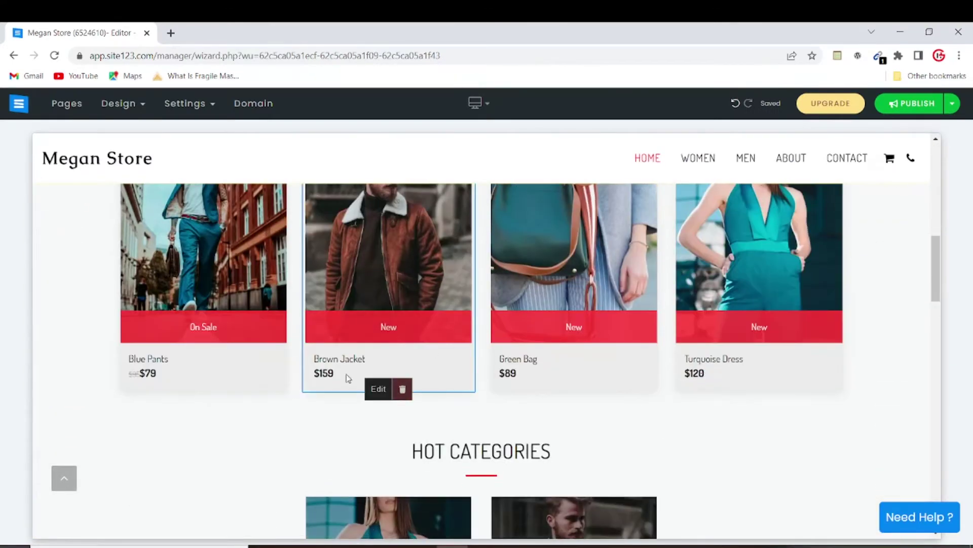
pyautogui.moveTo(226, 385)
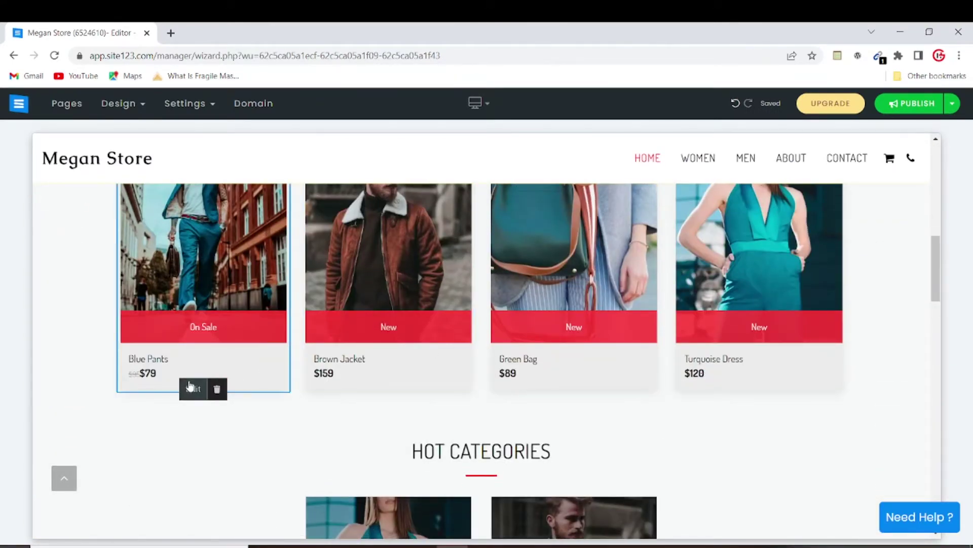
pyautogui.scroll(1, 196, 378)
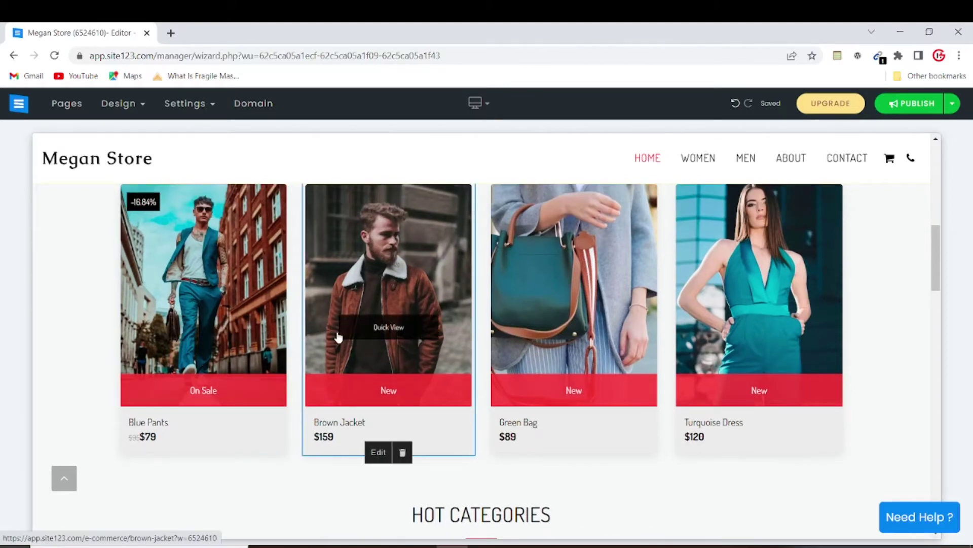
pyautogui.scroll(1, 327, 276)
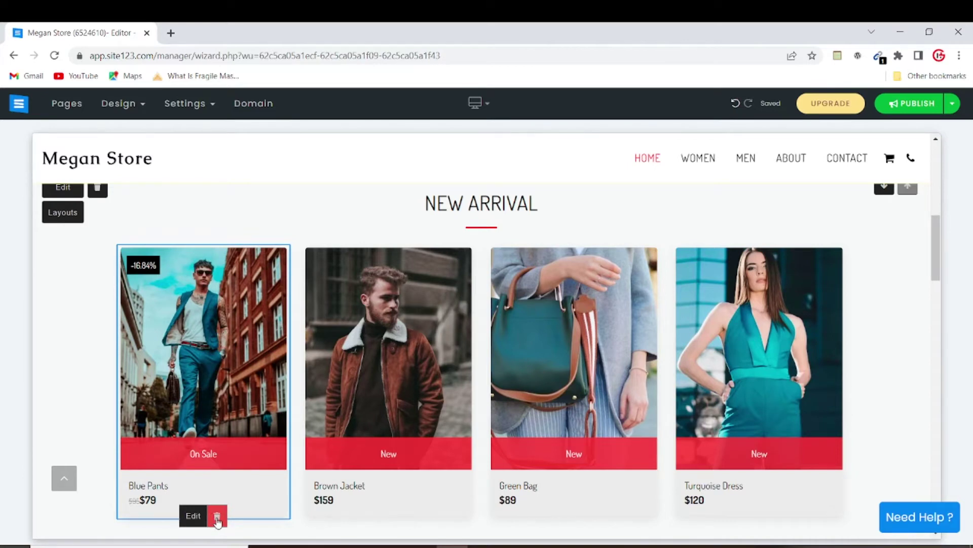
pyautogui.click(218, 517)
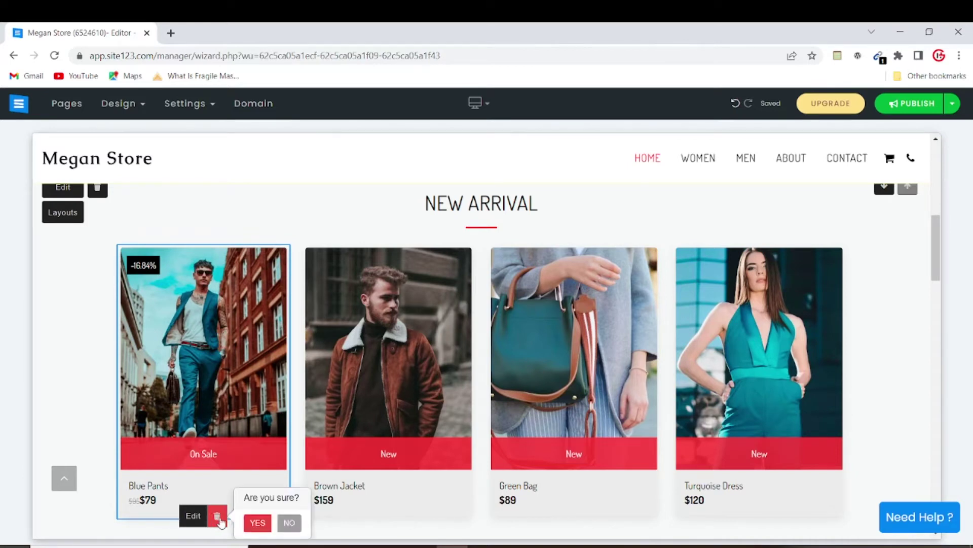
pyautogui.click(257, 522)
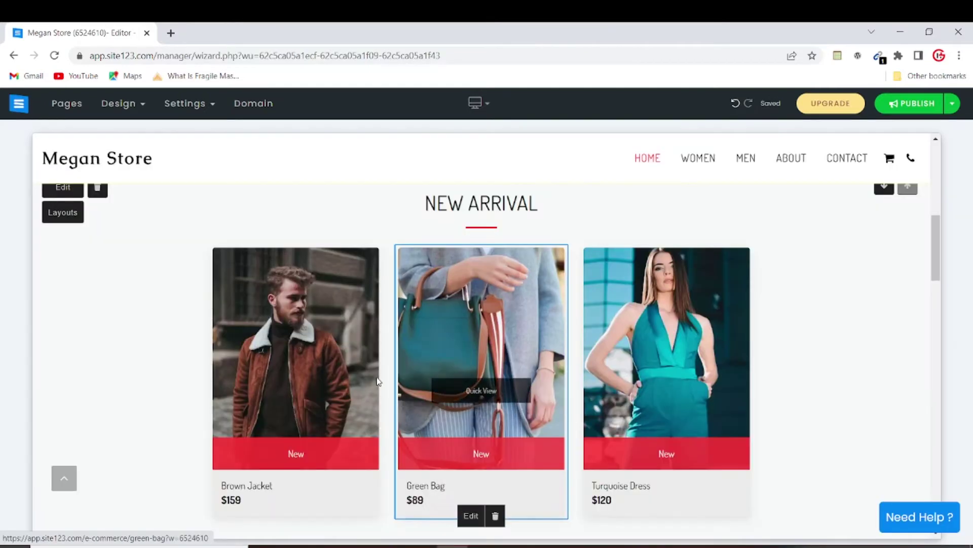
# Open Brown Jacket for editing, then go to the All Products list.
pyautogui.scroll(2, 285, 372)
pyautogui.scroll(-2, 285, 372)
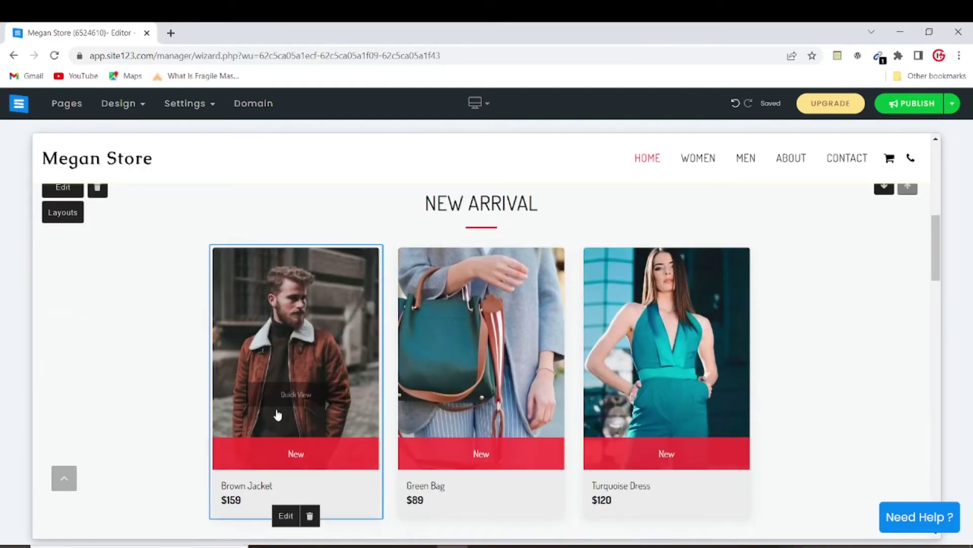
pyautogui.click(283, 516)
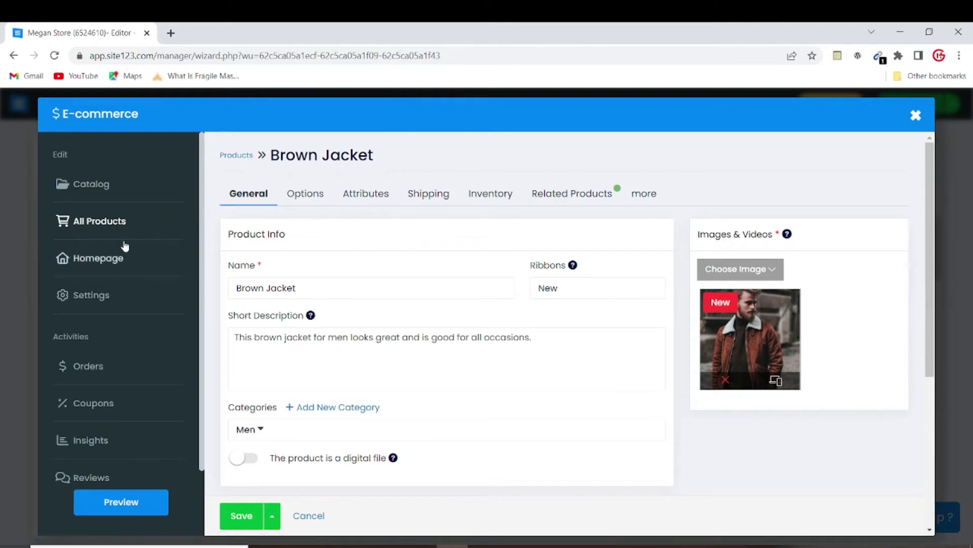
pyautogui.click(126, 228)
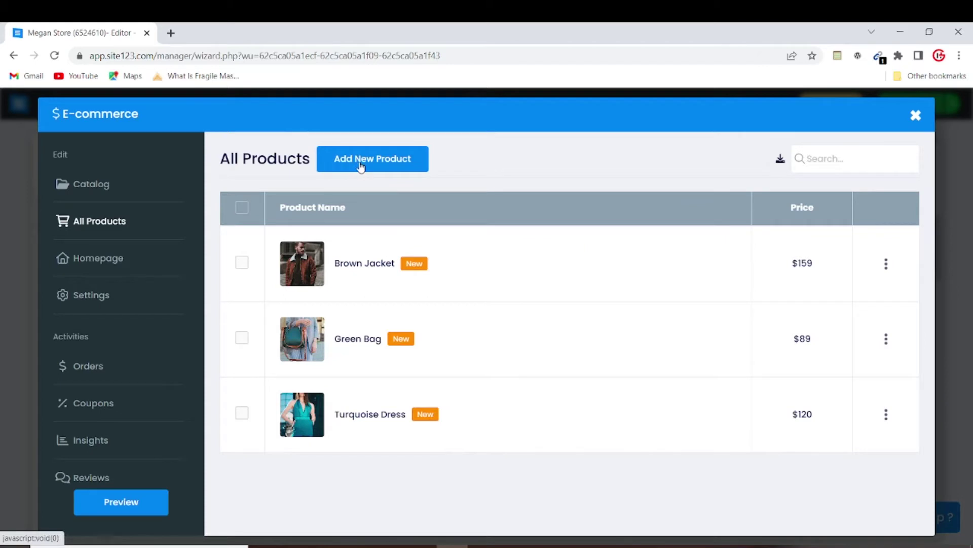
# Add a new product named "ALDO Women's Gloadithh Totes Bag", copied from the notes.
pyautogui.click(360, 167)
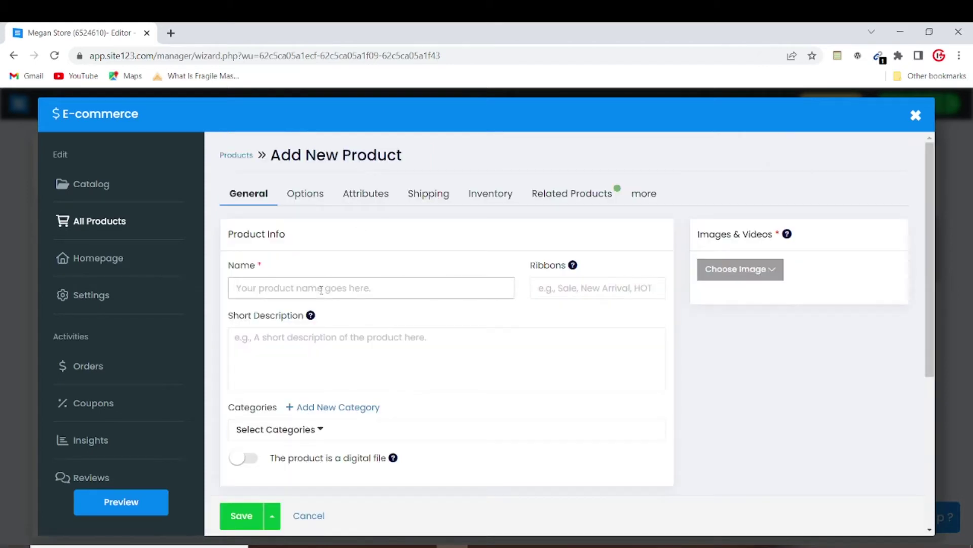
pyautogui.click(321, 289)
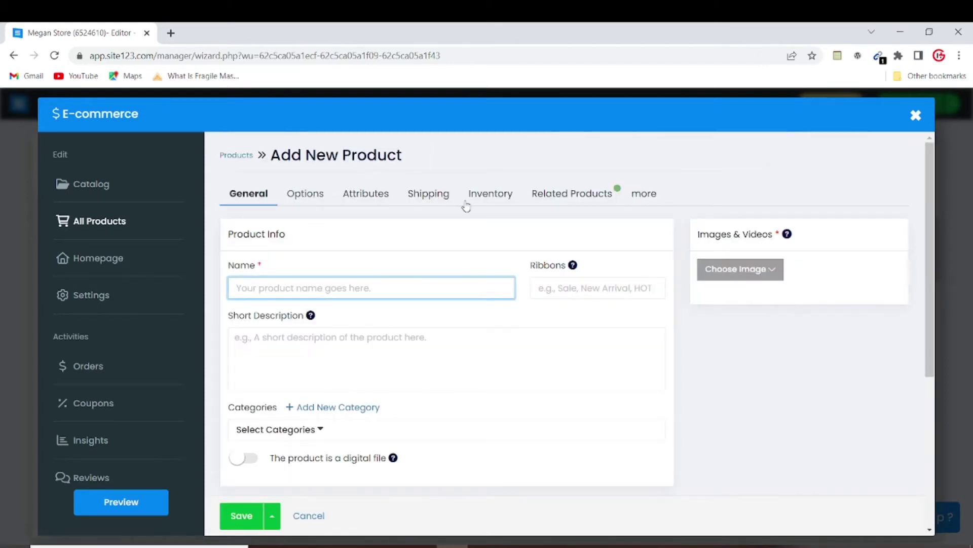
pyautogui.click(838, 57)
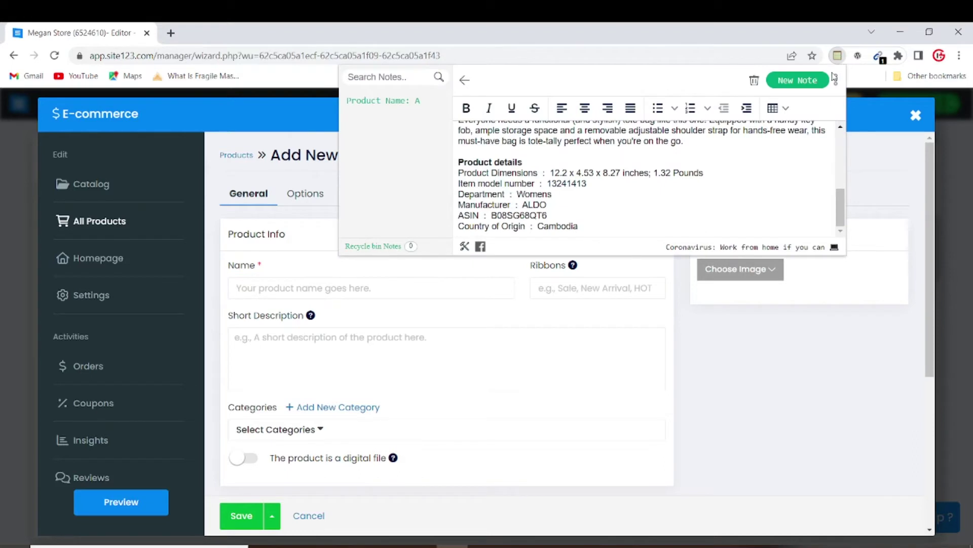
pyautogui.scroll(10, 664, 199)
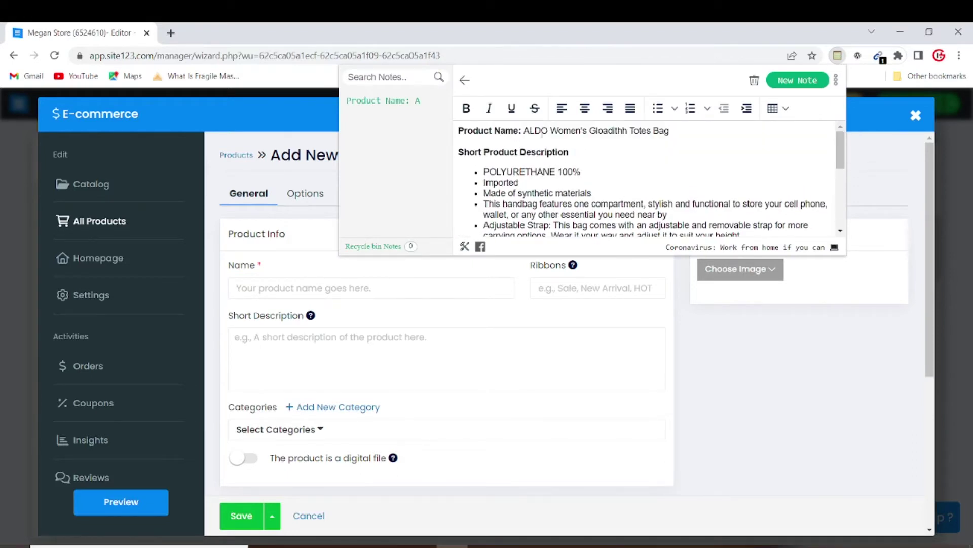
pyautogui.moveTo(525, 130); pyautogui.dragTo(677, 125)
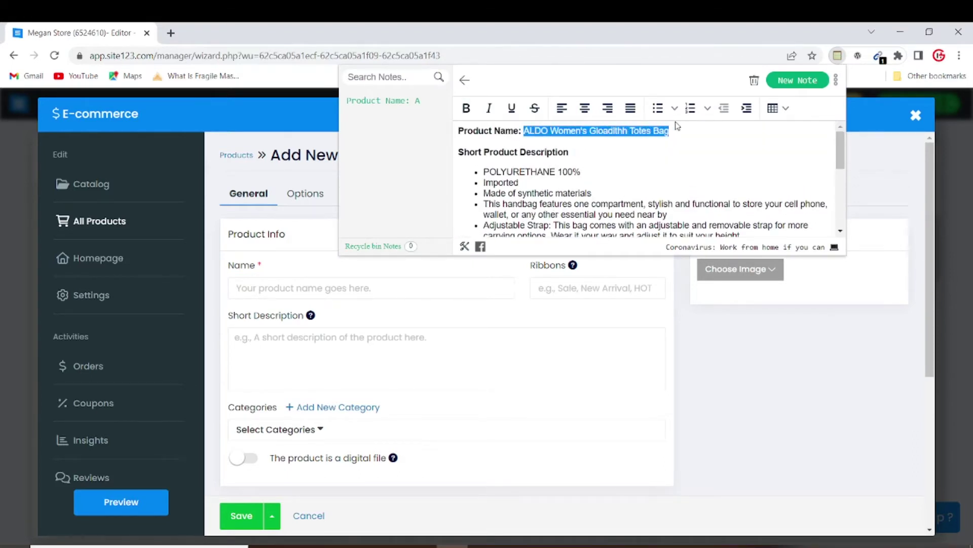
pyautogui.rightClick(657, 131)
pyautogui.click(693, 216)
pyautogui.click(860, 112)
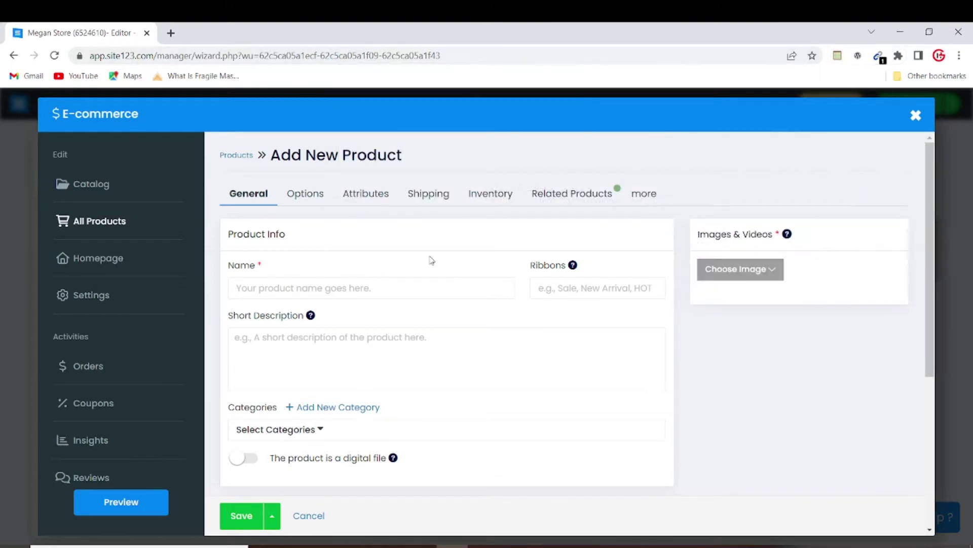
pyautogui.click(358, 285)
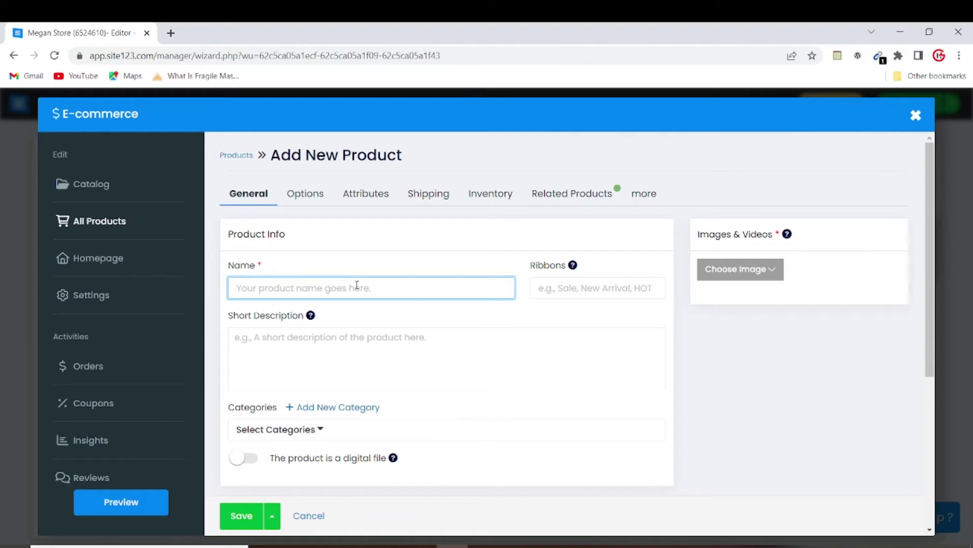
pyautogui.hotkey('ctrl', 'v')
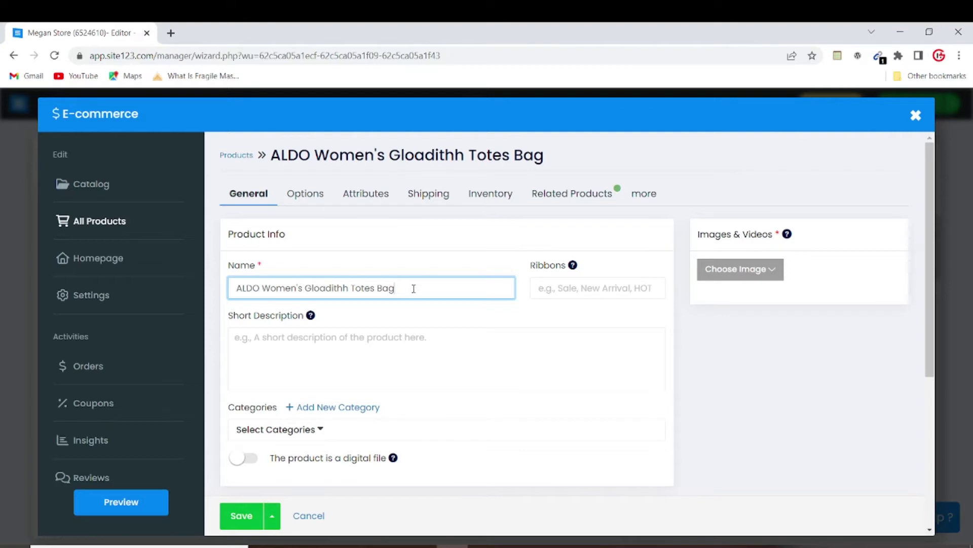
# Paste the bag's strap-and-size description lines from the notes into Short Description.
pyautogui.scroll(-1, 418, 304)
pyautogui.click(287, 279)
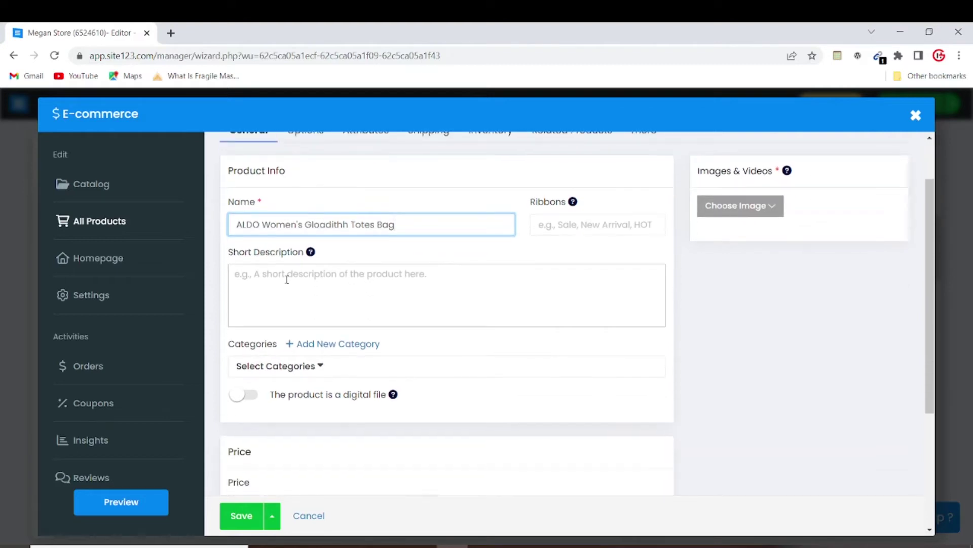
pyautogui.click(839, 56)
pyautogui.scroll(1, 521, 187)
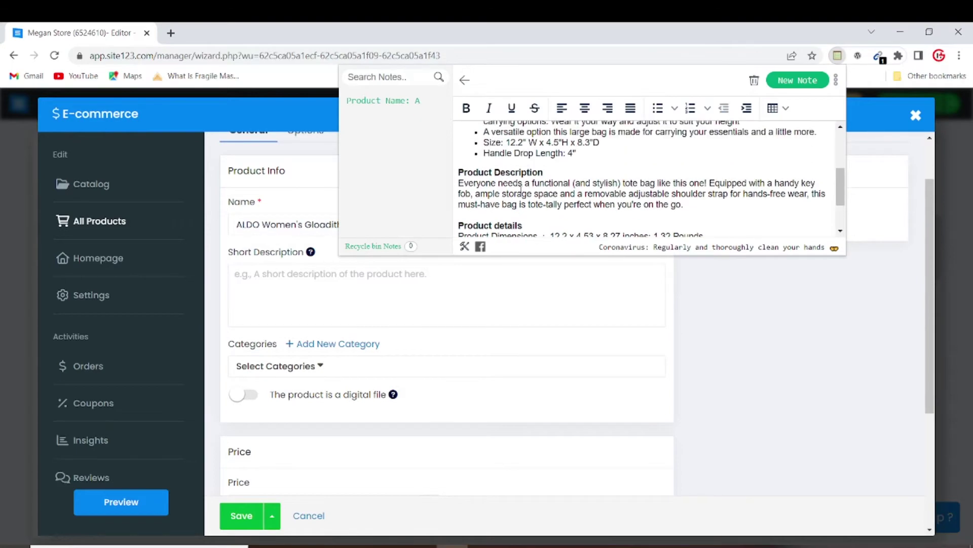
pyautogui.scroll(3, 591, 164)
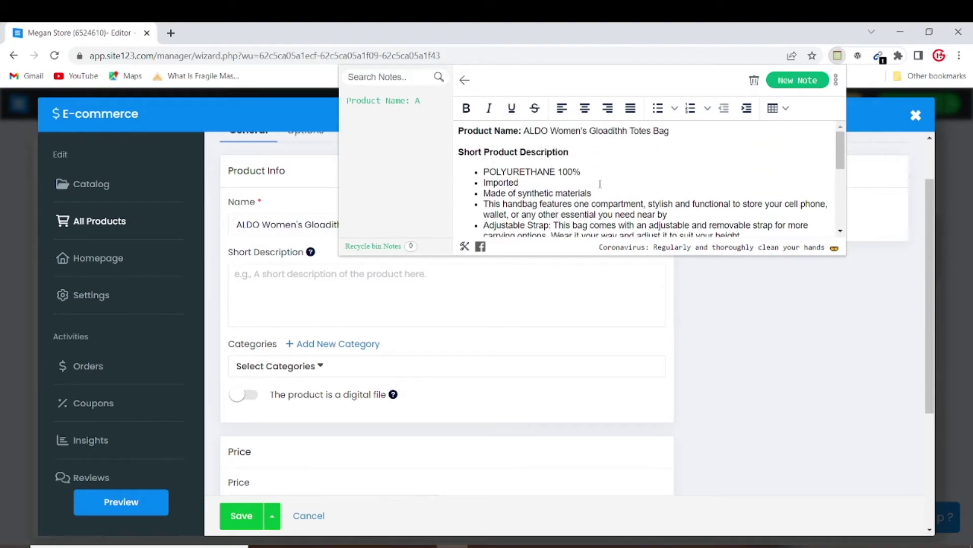
pyautogui.scroll(-3, 600, 184)
pyautogui.moveTo(585, 147); pyautogui.dragTo(477, 165)
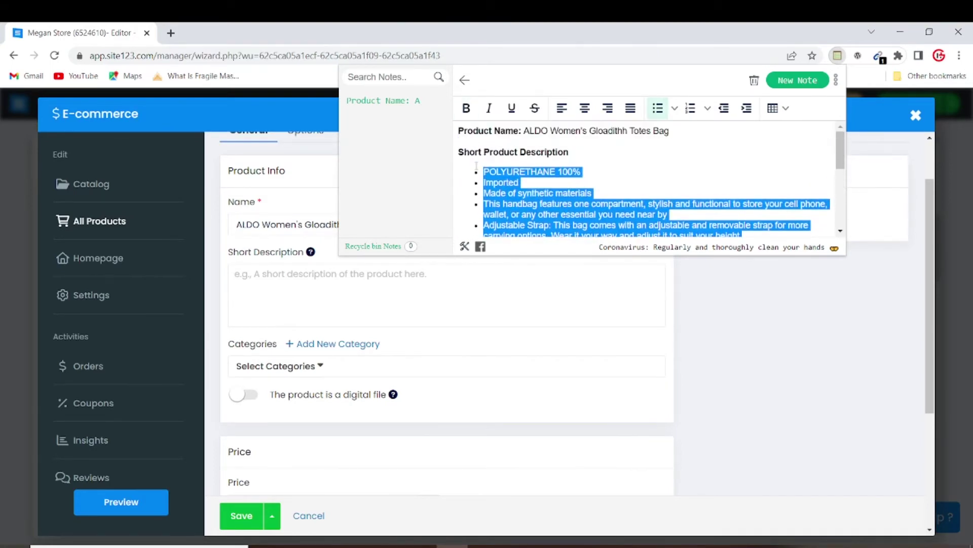
pyautogui.rightClick(510, 172)
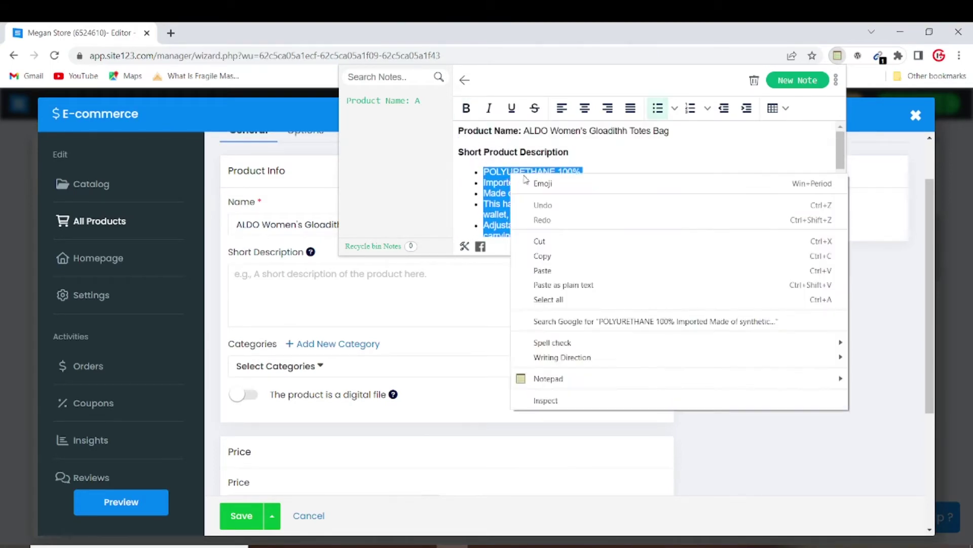
pyautogui.click(557, 256)
pyautogui.press('Escape')
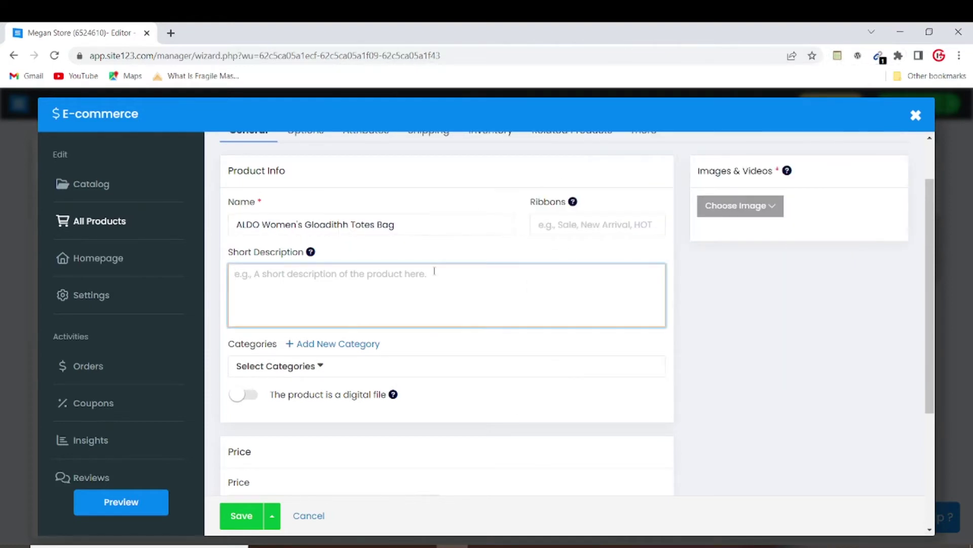
pyautogui.hotkey('ctrl', 'v')
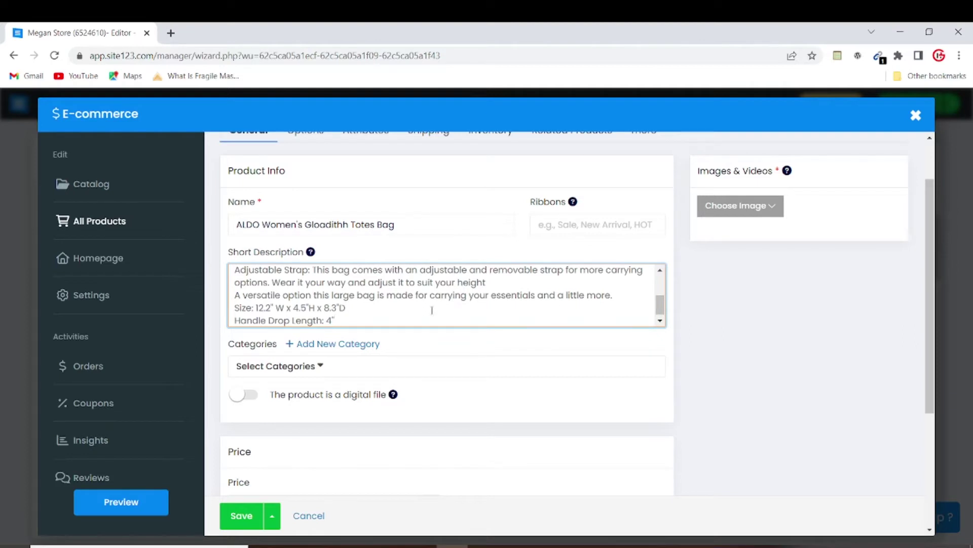
# Assign the bag product to the Women category.
pyautogui.scroll(-1, 284, 379)
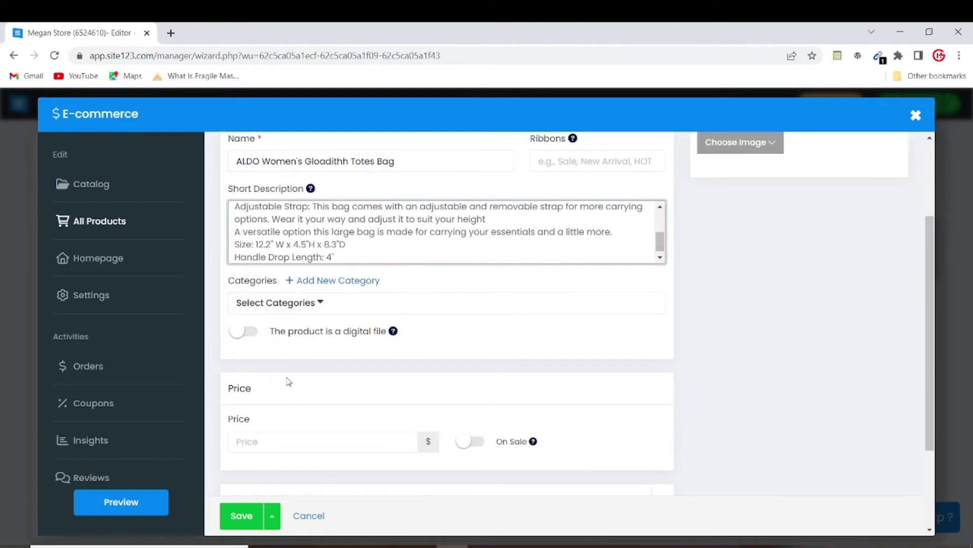
pyautogui.click(290, 305)
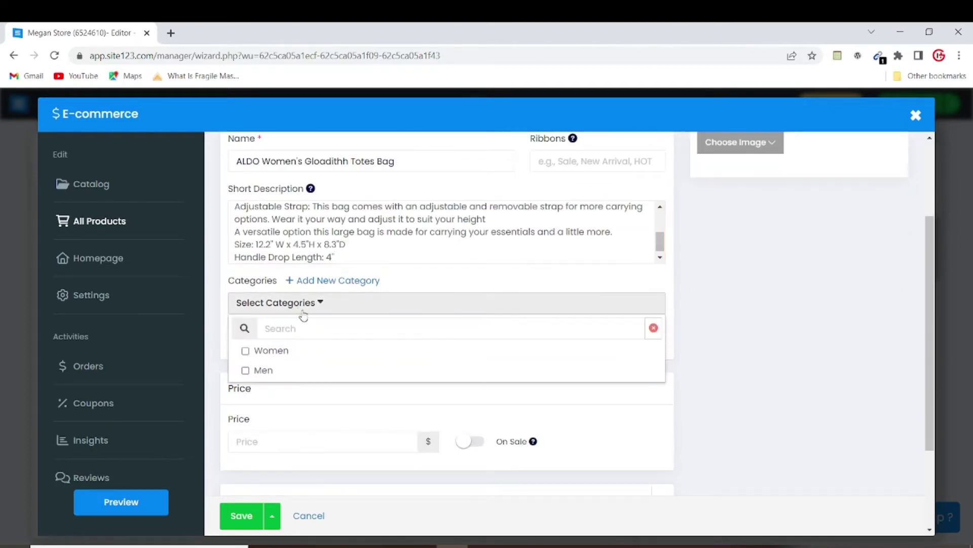
pyautogui.click(283, 353)
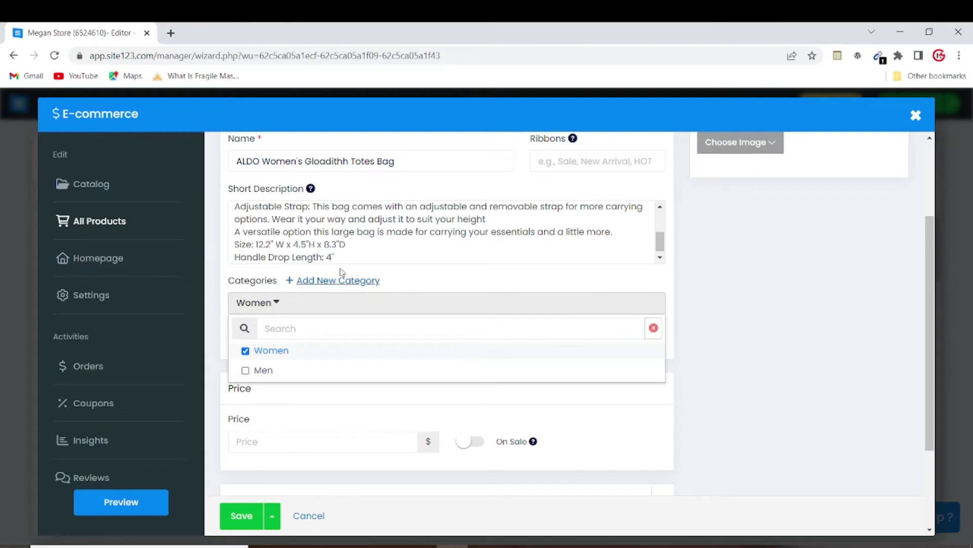
pyautogui.click(407, 262)
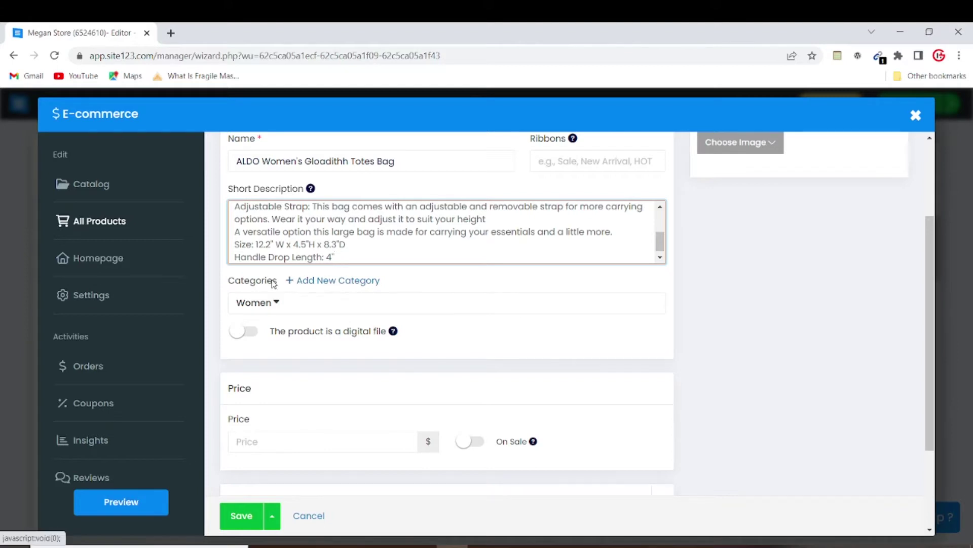
# Create a Shoes store category, leaving the tote bag assigned only to Women.
pyautogui.click(335, 285)
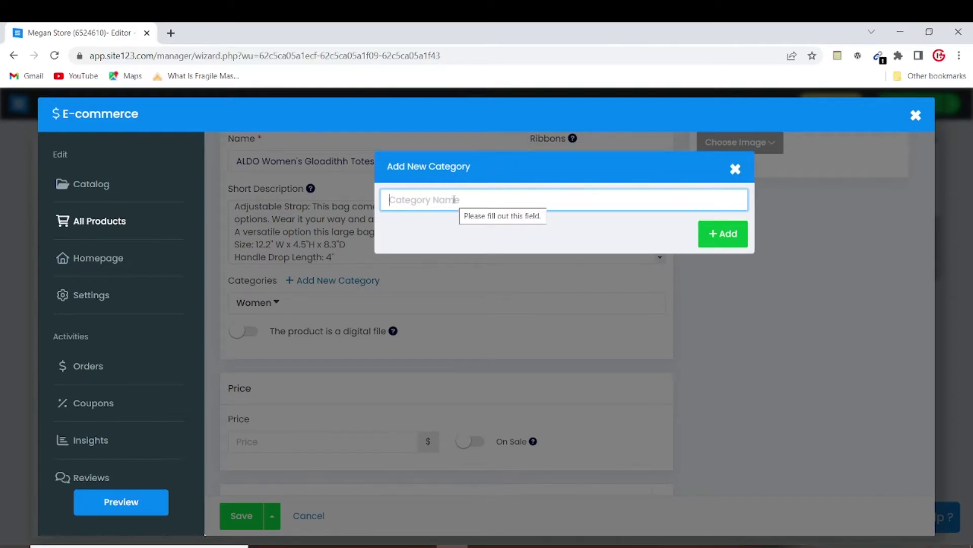
pyautogui.write('Shoes')
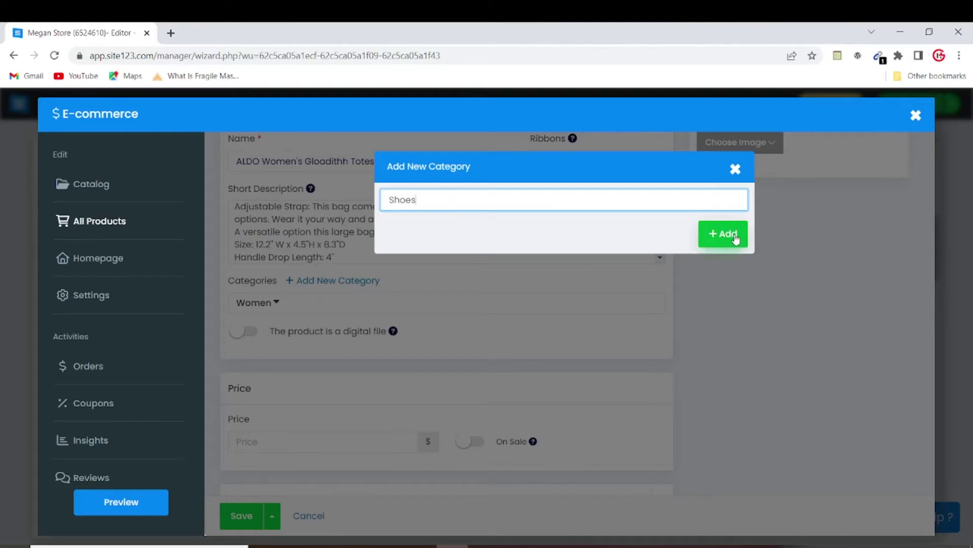
pyautogui.click(736, 236)
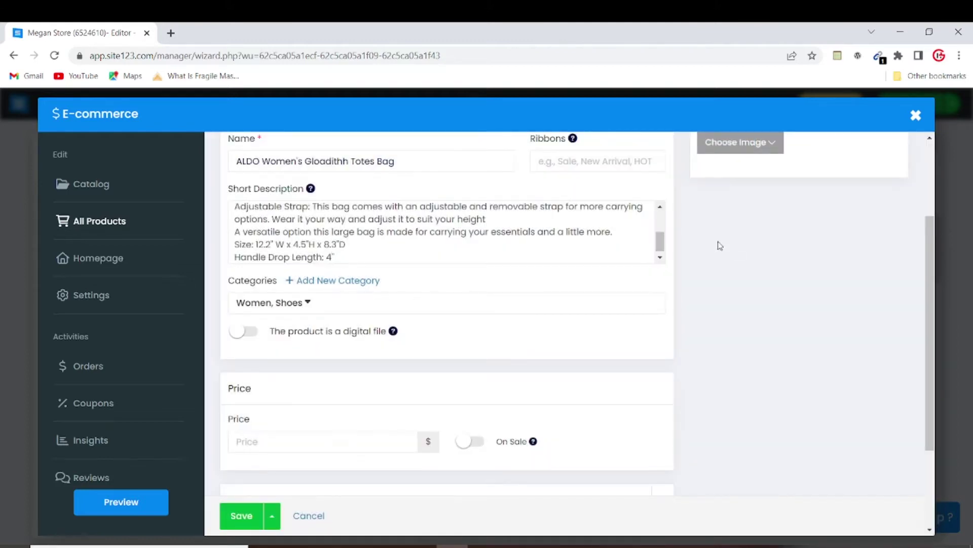
pyautogui.click(324, 304)
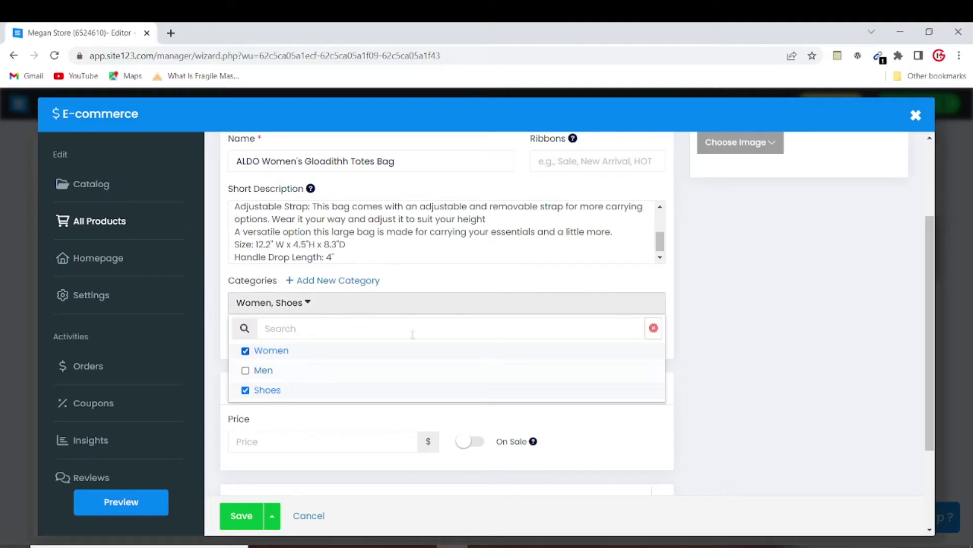
pyautogui.click(246, 390)
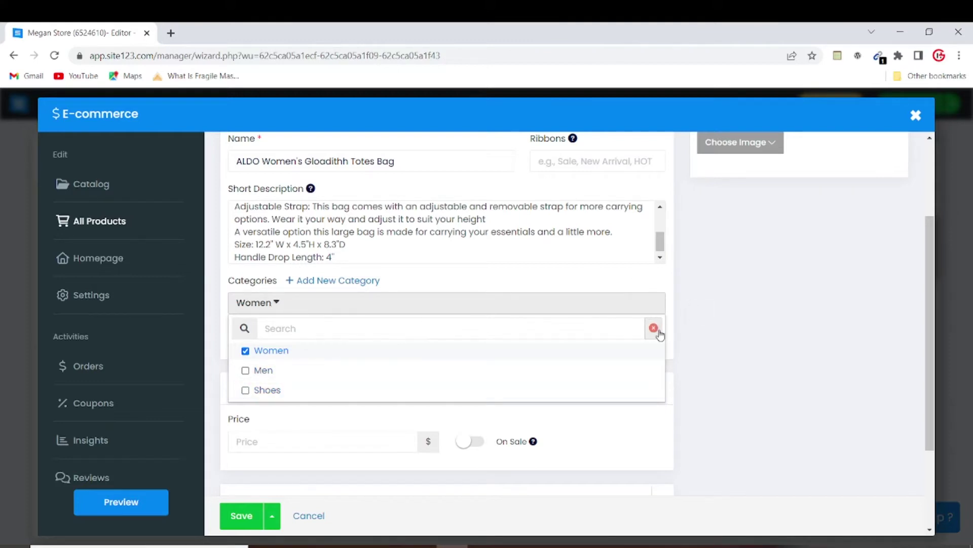
pyautogui.click(285, 412)
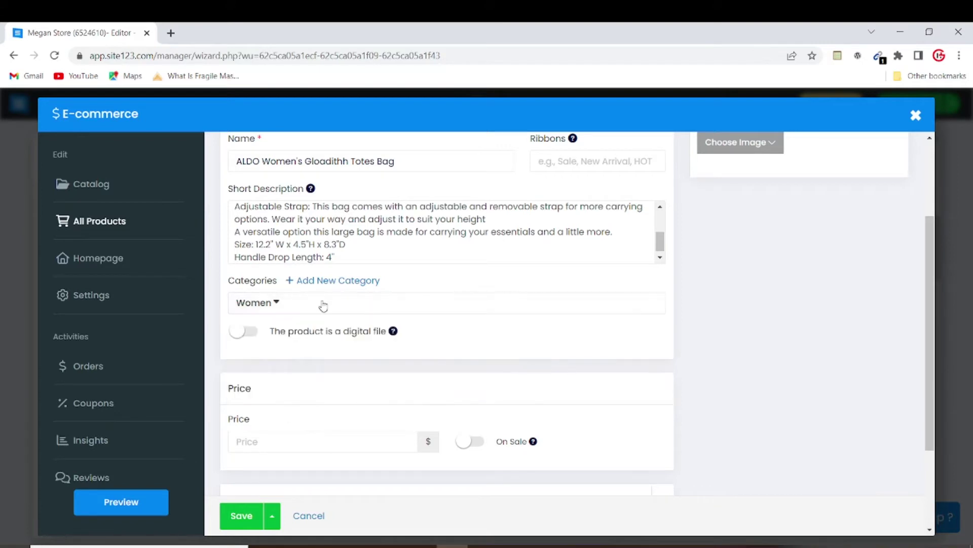
pyautogui.scroll(-1, 304, 335)
# Price the tote bag at 150, put it on sale at 120, and save it.
pyautogui.click(271, 376)
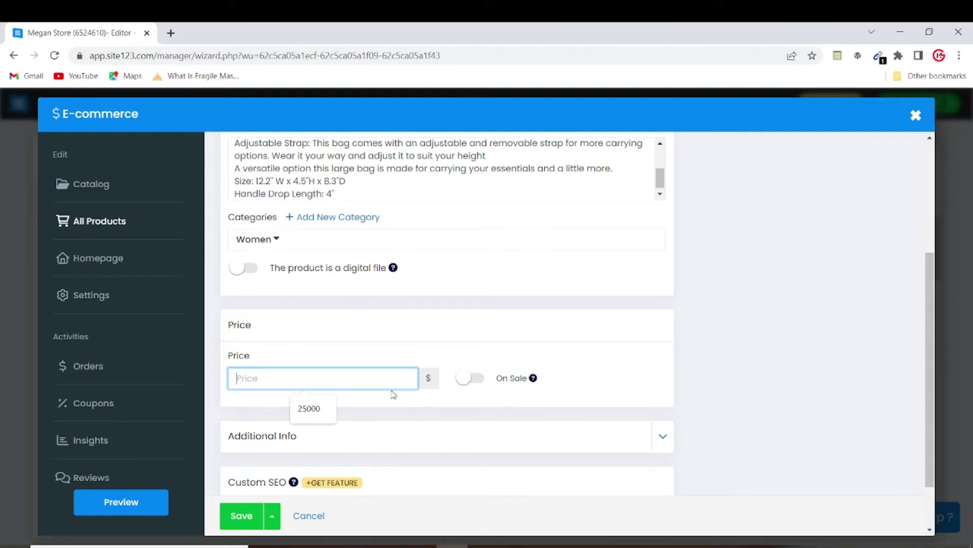
pyautogui.write('150')
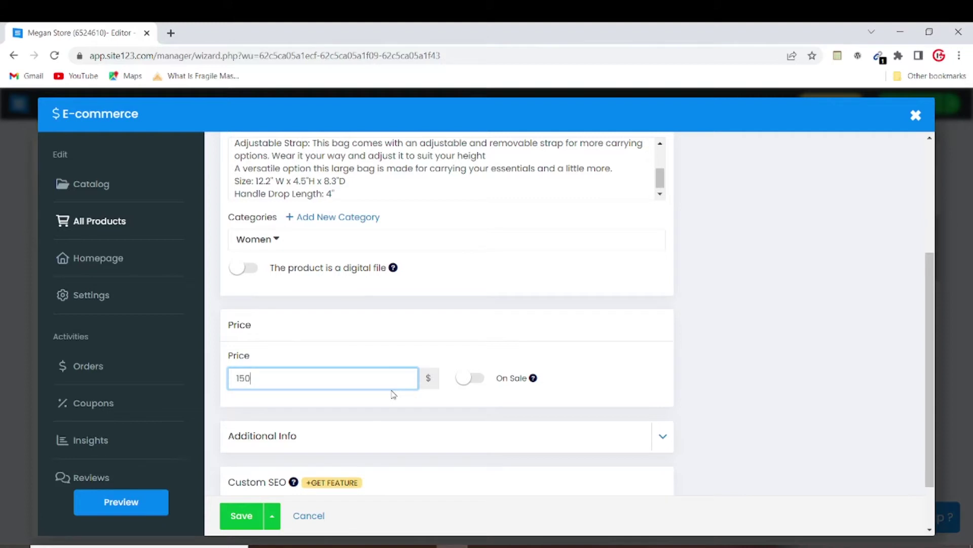
pyautogui.click(462, 380)
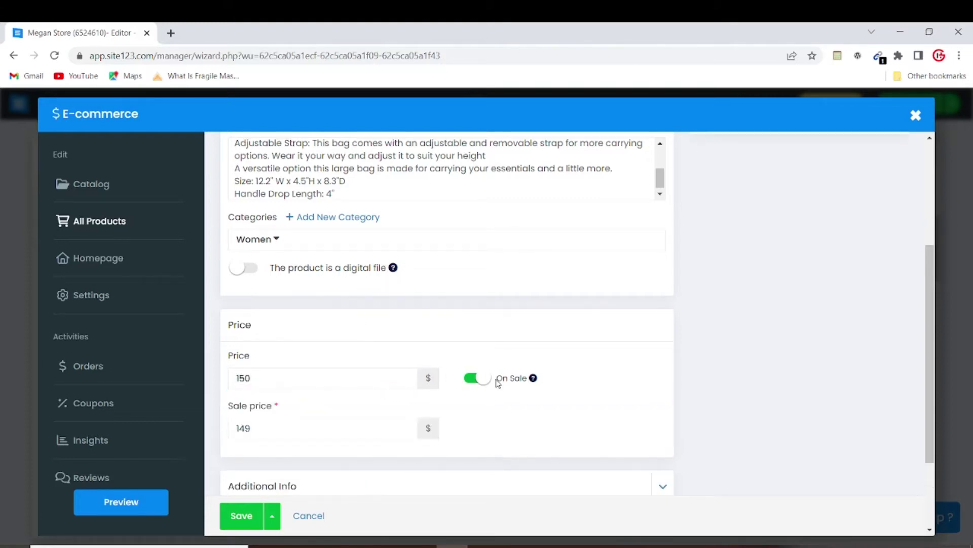
pyautogui.scroll(-3, 359, 395)
pyautogui.click(328, 313)
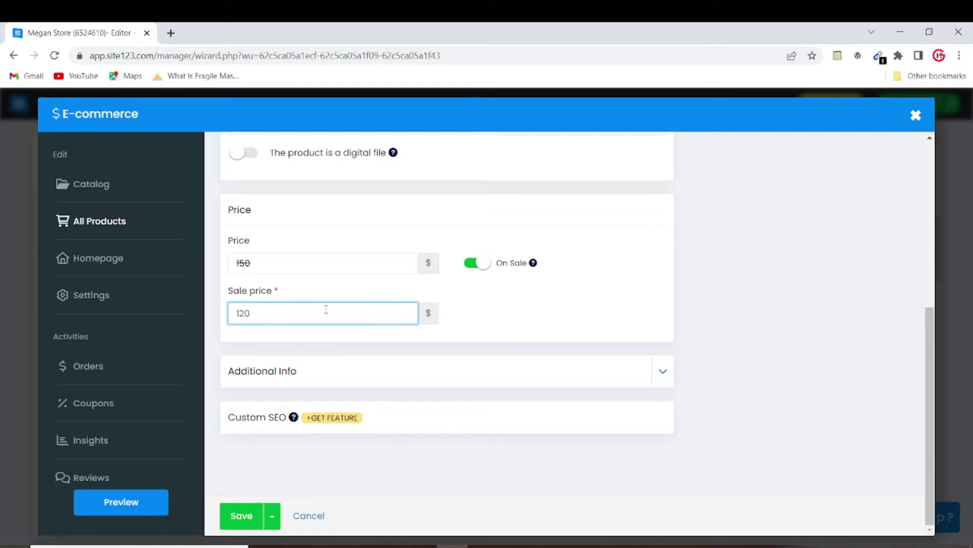
pyautogui.scroll(6, 479, 353)
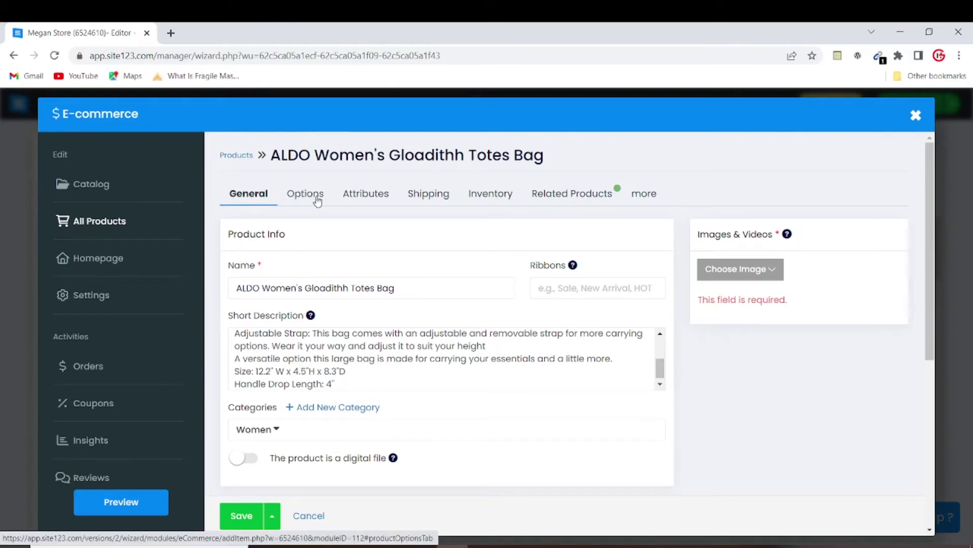
pyautogui.scroll(-6, 304, 304)
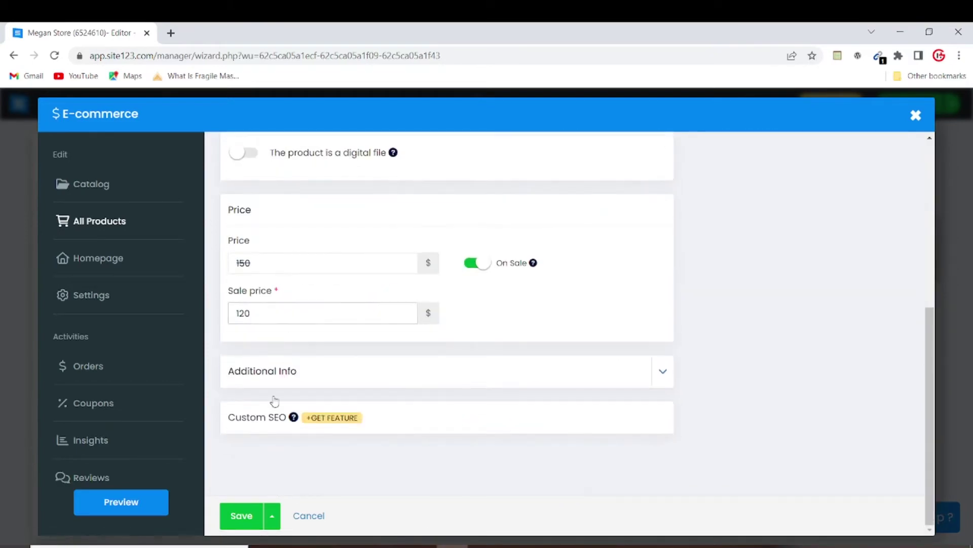
pyautogui.click(249, 512)
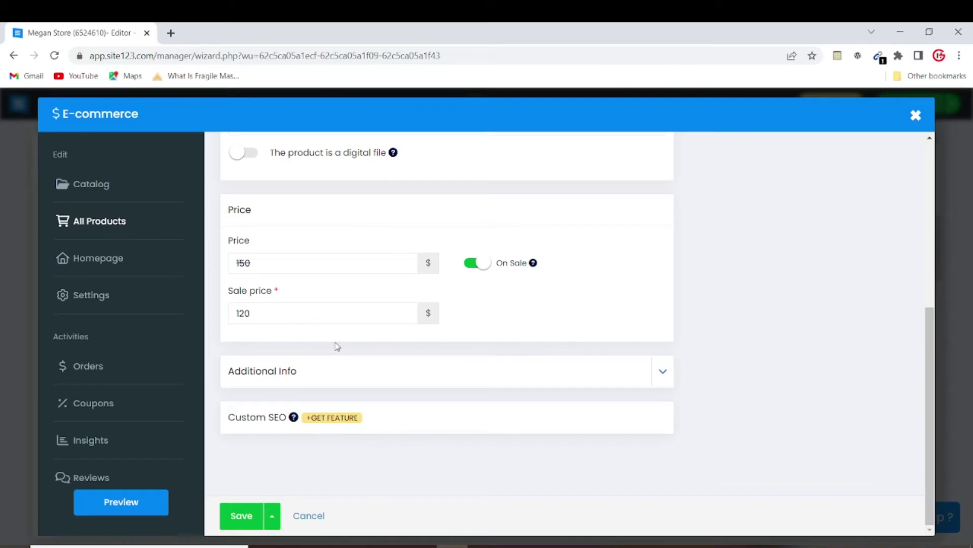
pyautogui.scroll(1, 336, 350)
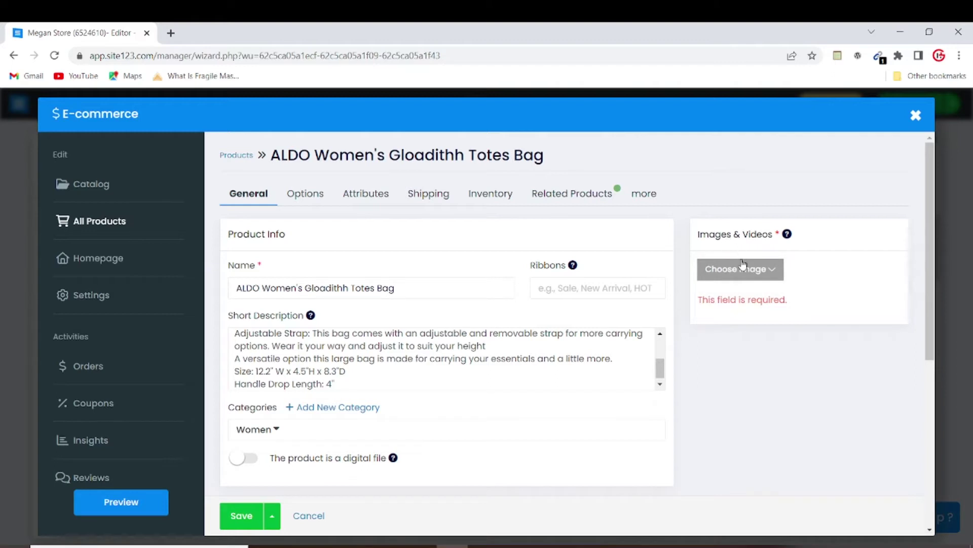
# Upload the brown bag image from Downloads as the product's photo.
pyautogui.click(770, 270)
pyautogui.click(741, 294)
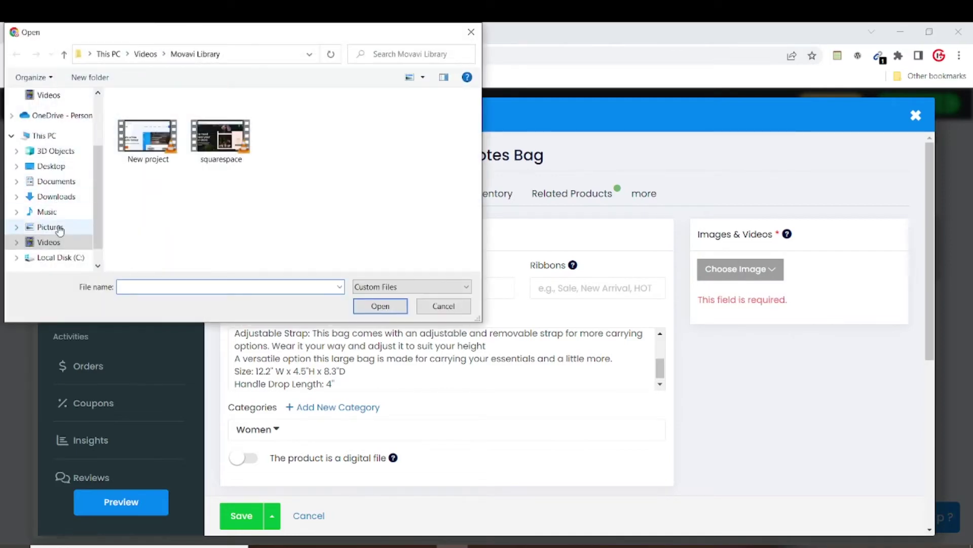
pyautogui.click(55, 197)
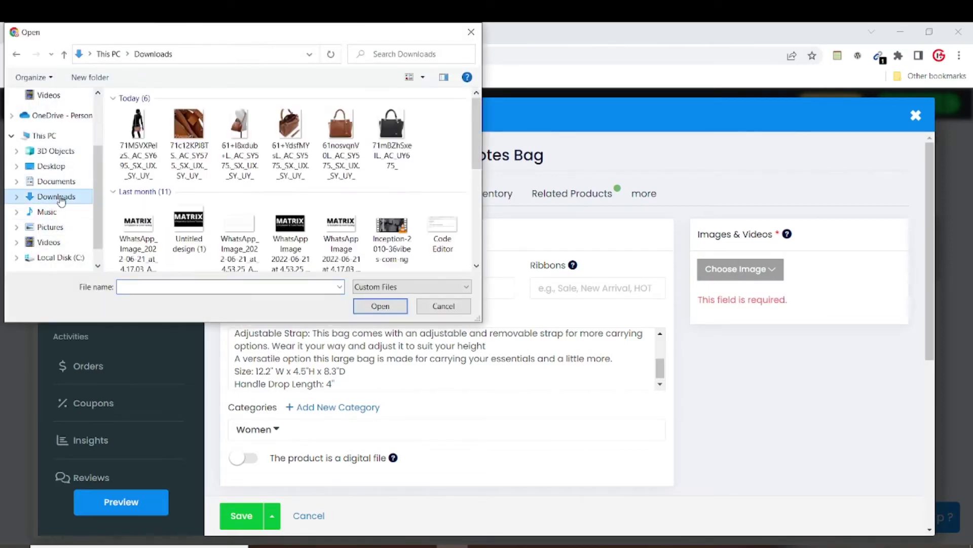
pyautogui.click(341, 133)
pyautogui.click(379, 306)
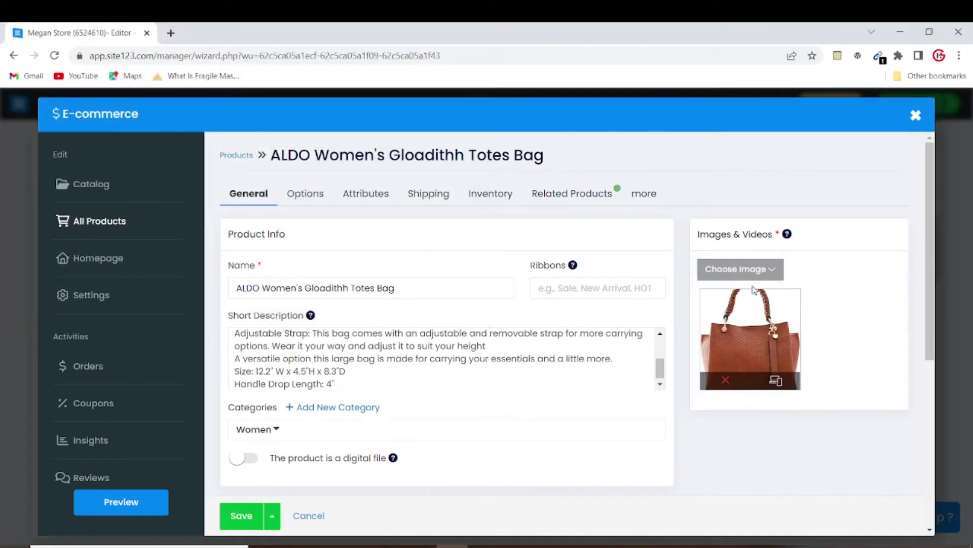
# Upload four more bag photos at once to the product images.
pyautogui.click(762, 271)
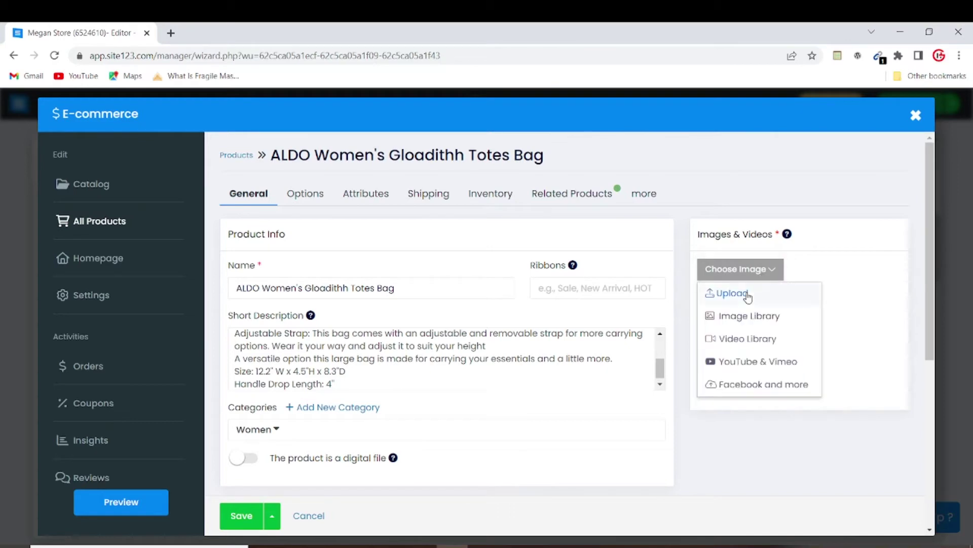
pyautogui.click(755, 293)
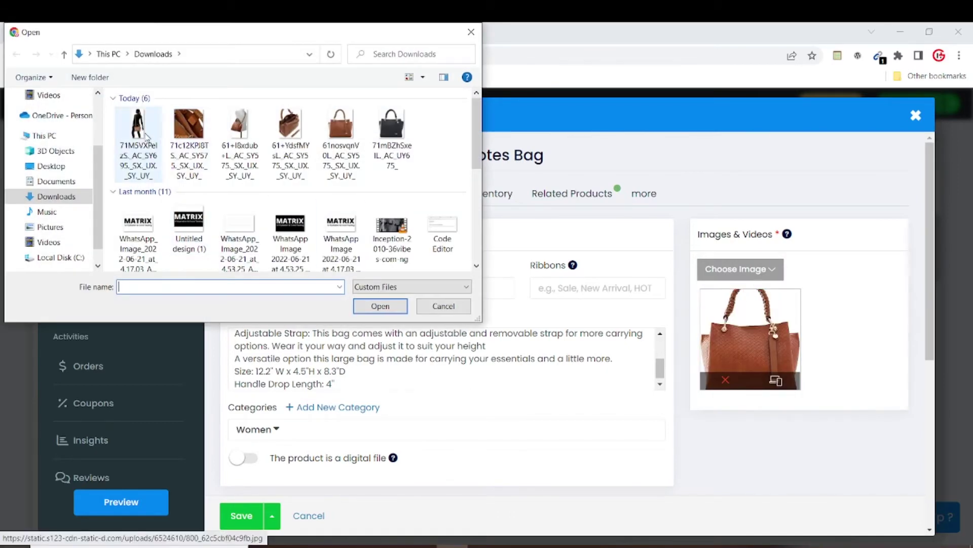
pyautogui.click(146, 137)
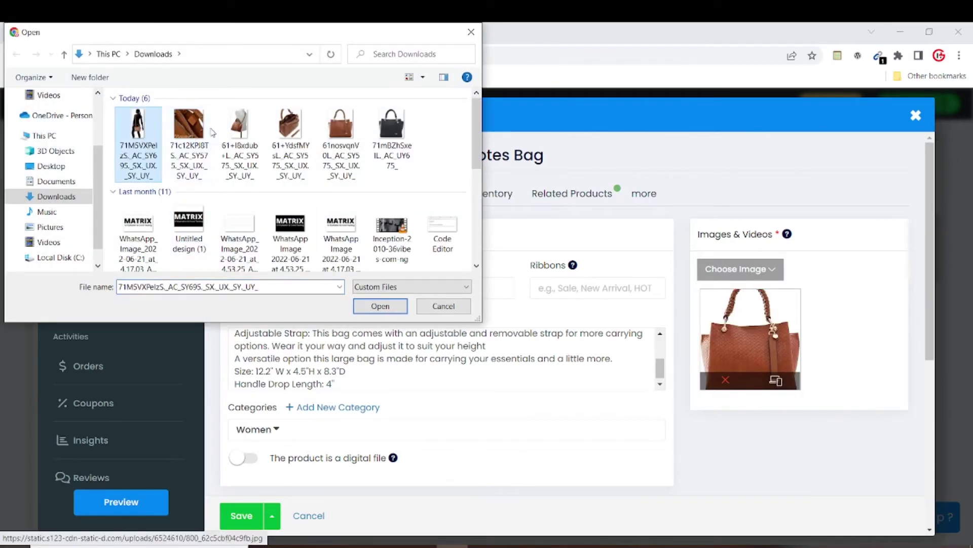
pyautogui.keyDown('ctrl'); pyautogui.click(192, 136); pyautogui.keyUp('ctrl')
pyautogui.keyDown('ctrl'); pyautogui.click(239, 129); pyautogui.keyUp('ctrl')
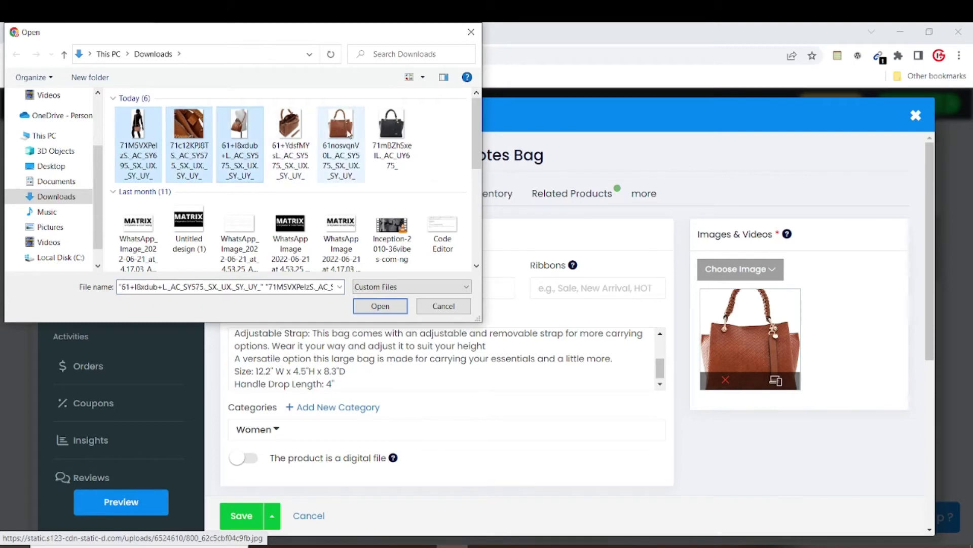
pyautogui.keyDown('ctrl'); pyautogui.click(293, 137); pyautogui.keyUp('ctrl')
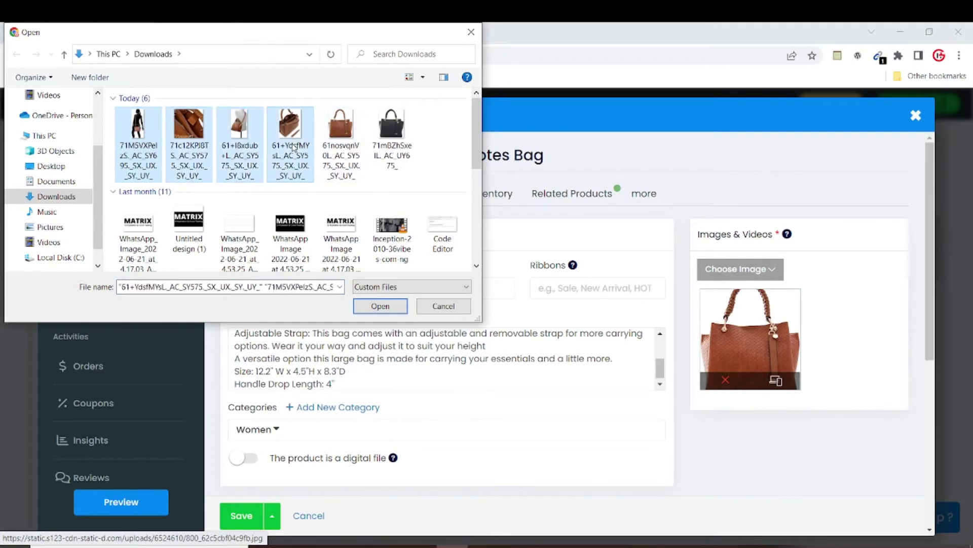
pyautogui.click(379, 307)
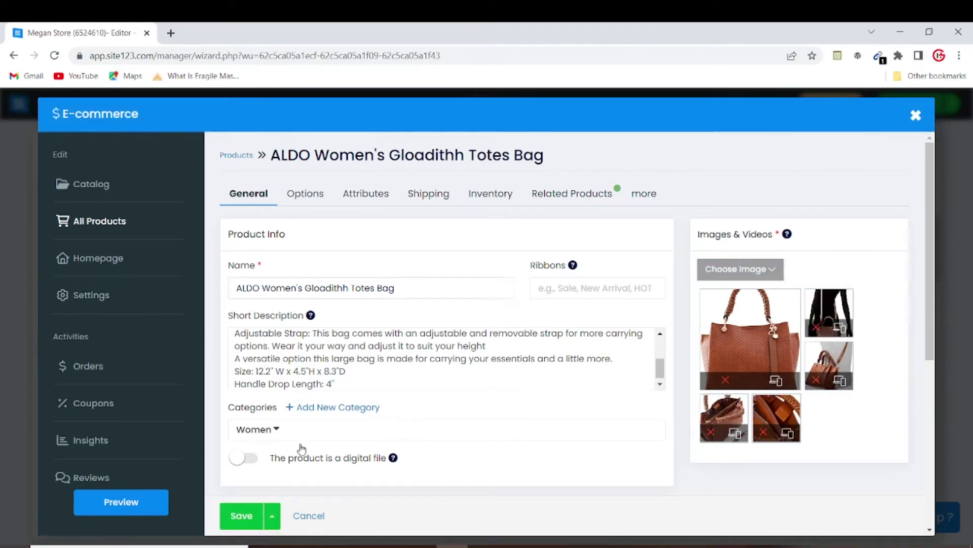
pyautogui.click(314, 198)
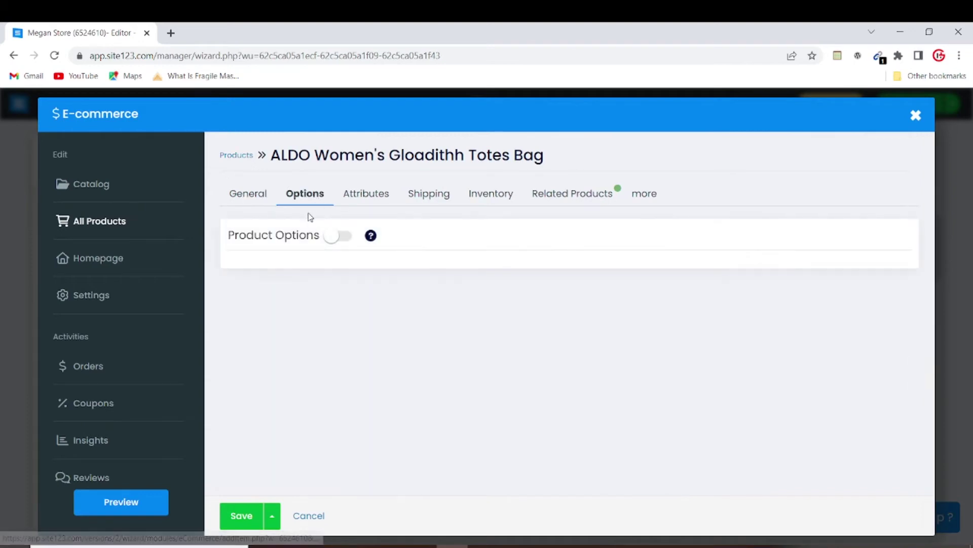
# Enable product options and add a Color option with values Black and Brown, removing Blue.
pyautogui.click(335, 245)
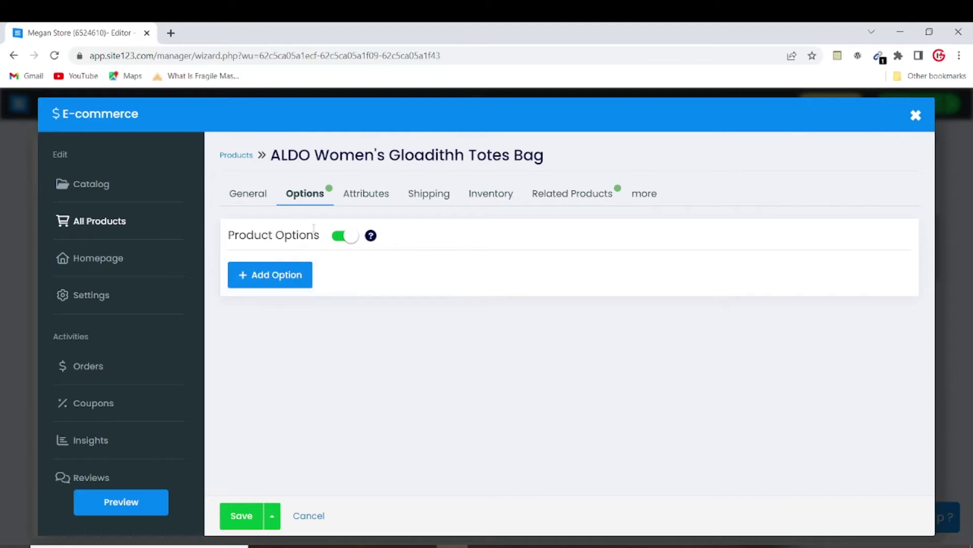
pyautogui.click(293, 279)
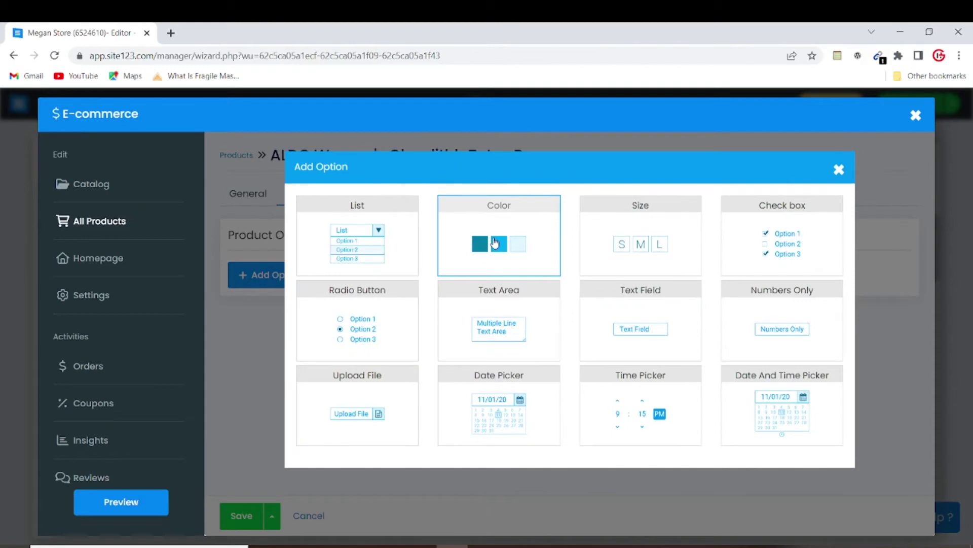
pyautogui.click(501, 242)
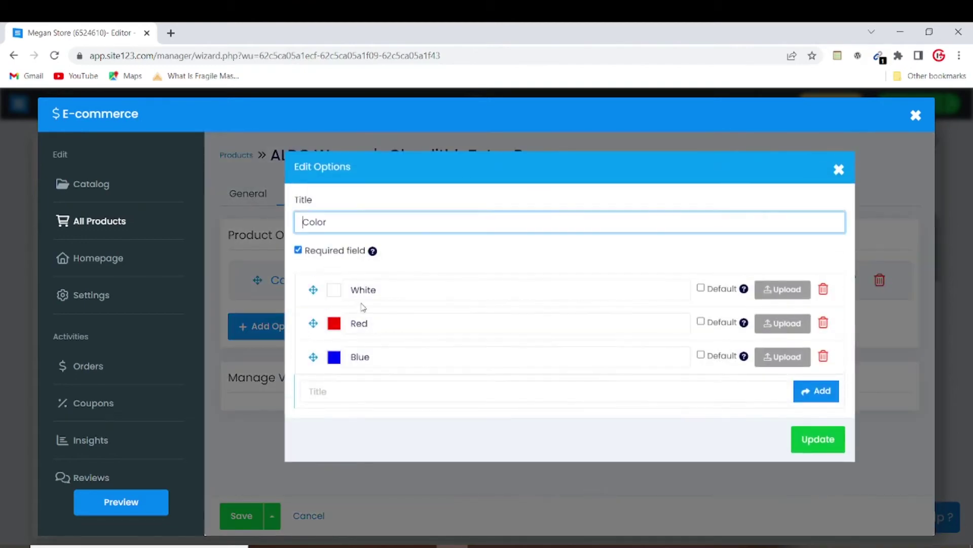
pyautogui.click(418, 296)
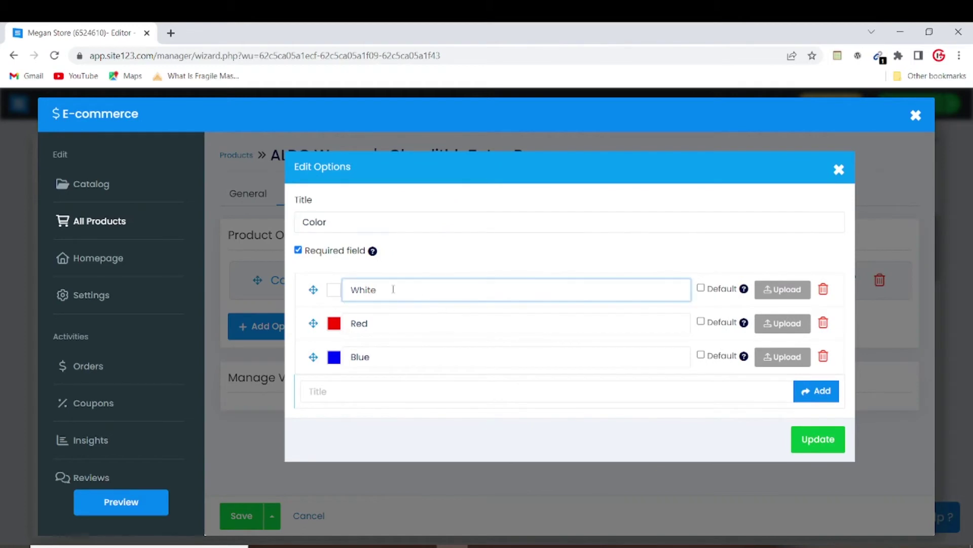
pyautogui.press('BackSpace')
pyautogui.press('BackSpace')
pyautogui.press('BackSpace')
pyautogui.write('B')
pyautogui.click(424, 329)
pyautogui.press('BackSpace')
pyautogui.press('BackSpace')
pyautogui.press('BackSpace')
pyautogui.write('Brown')
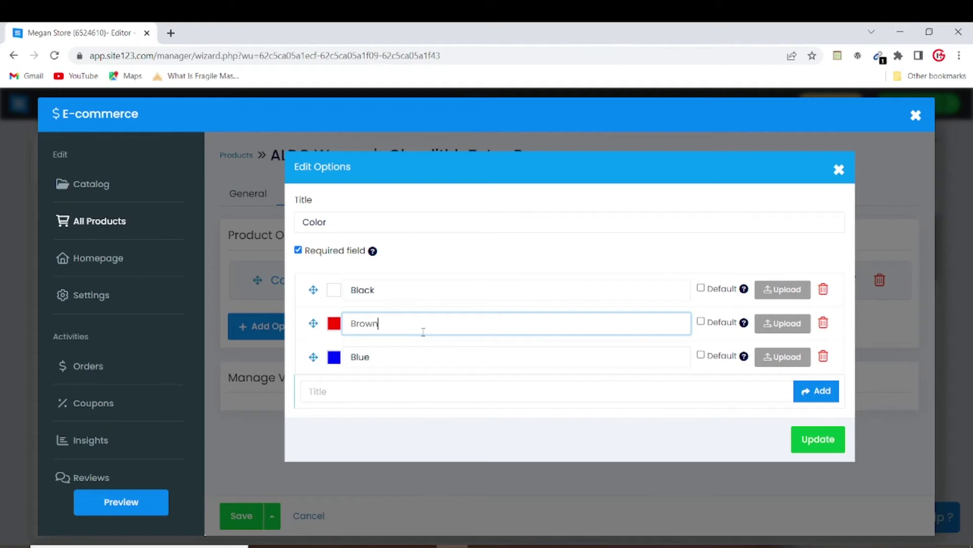
pyautogui.click(823, 357)
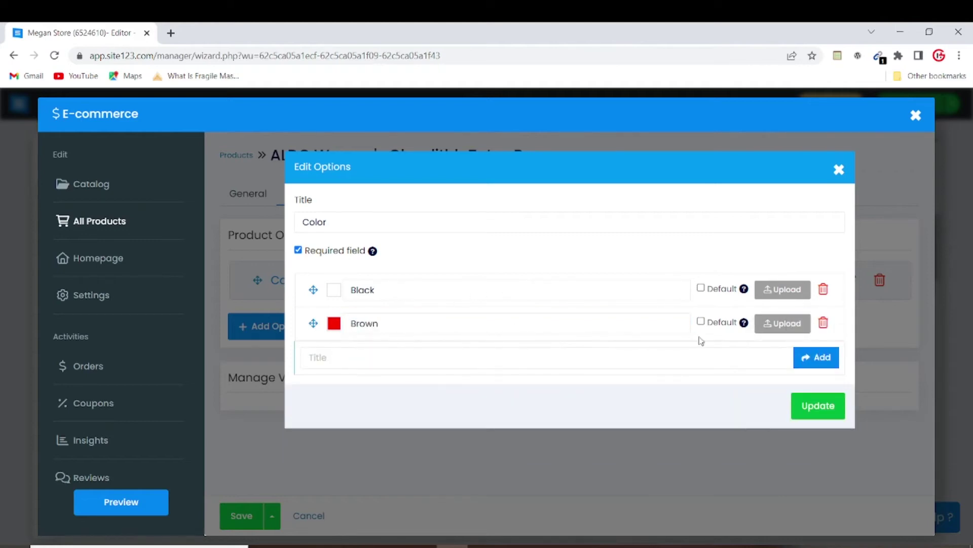
# Give Brown a dark brown swatch and Black a black swatch, then save the option.
pyautogui.click(335, 324)
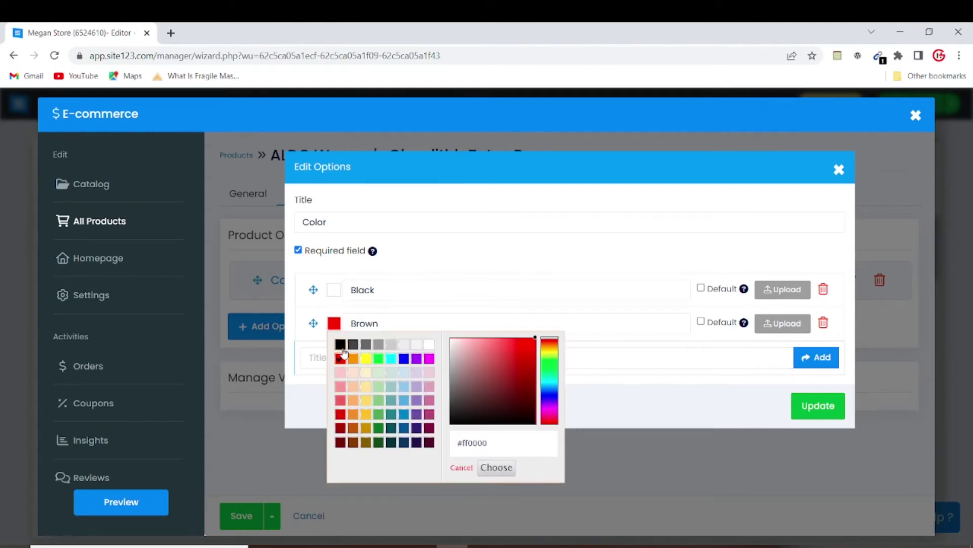
pyautogui.click(358, 445)
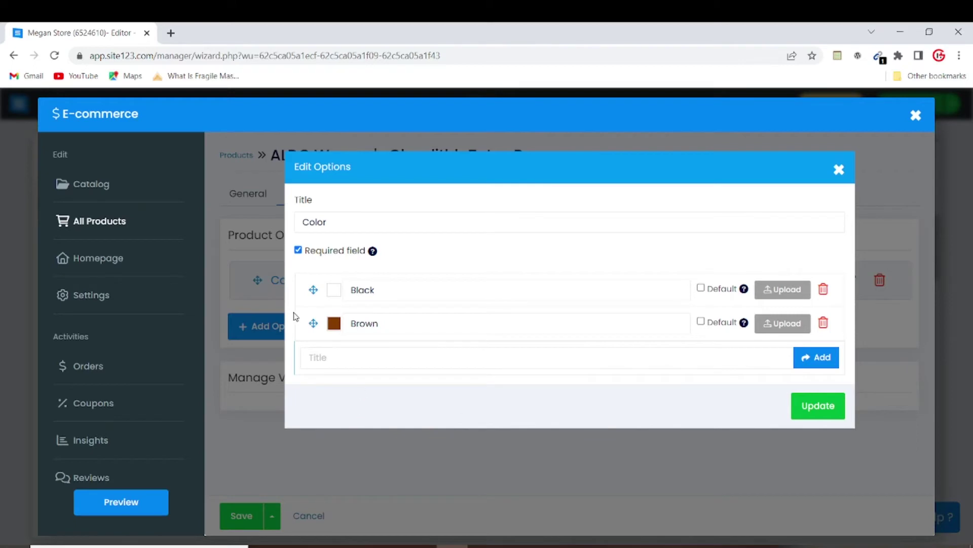
pyautogui.click(334, 323)
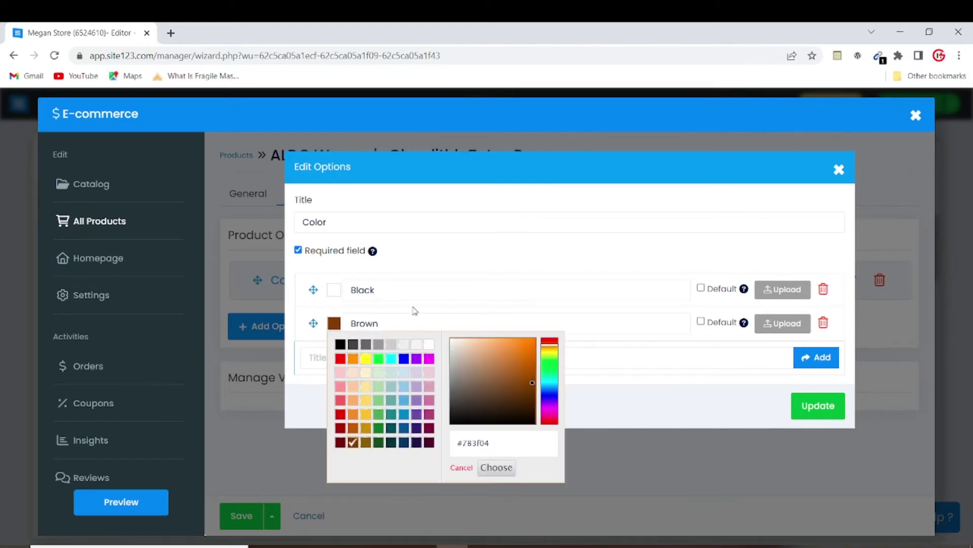
pyautogui.click(386, 295)
pyautogui.click(334, 290)
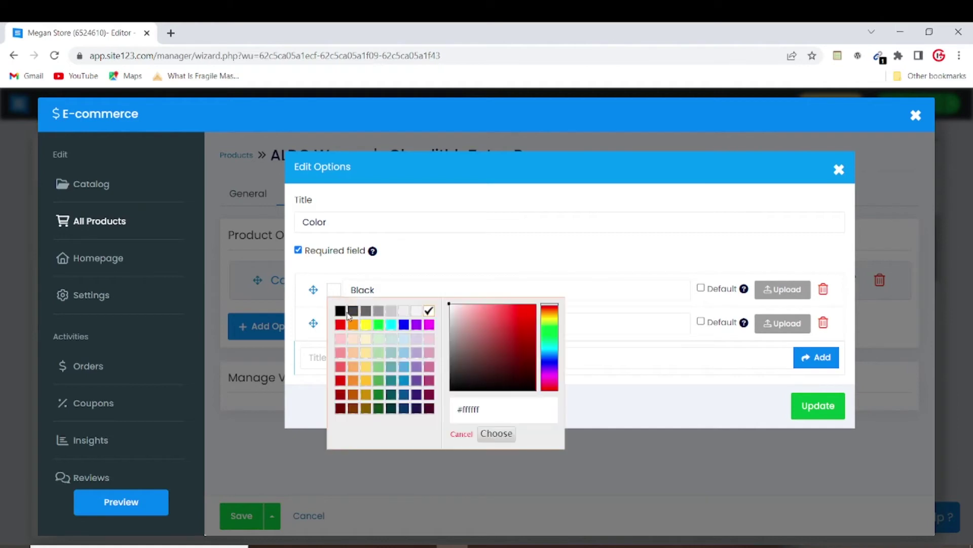
pyautogui.click(337, 308)
pyautogui.click(426, 283)
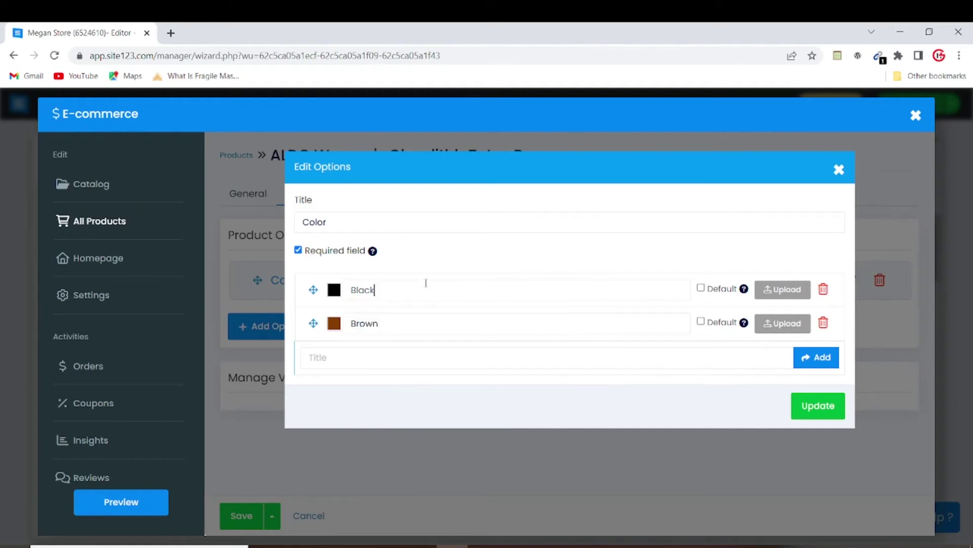
pyautogui.click(826, 409)
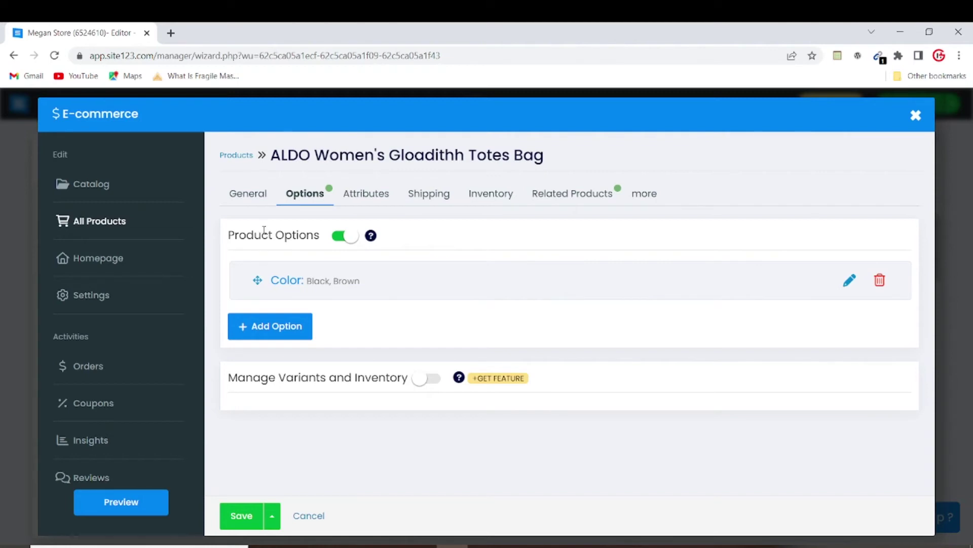
pyautogui.click(280, 328)
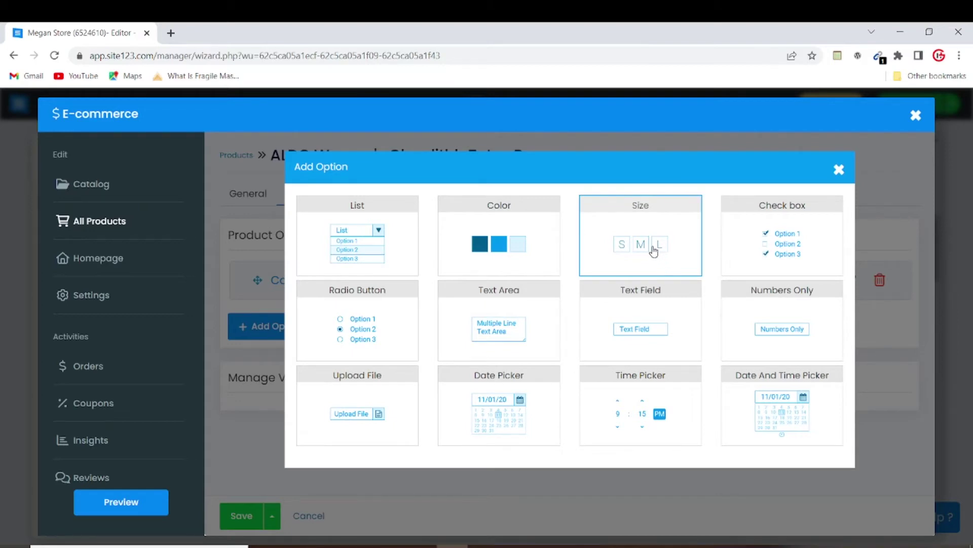
# Add a Size option with S, M, L, then remove it again.
pyautogui.click(654, 249)
pyautogui.click(352, 312)
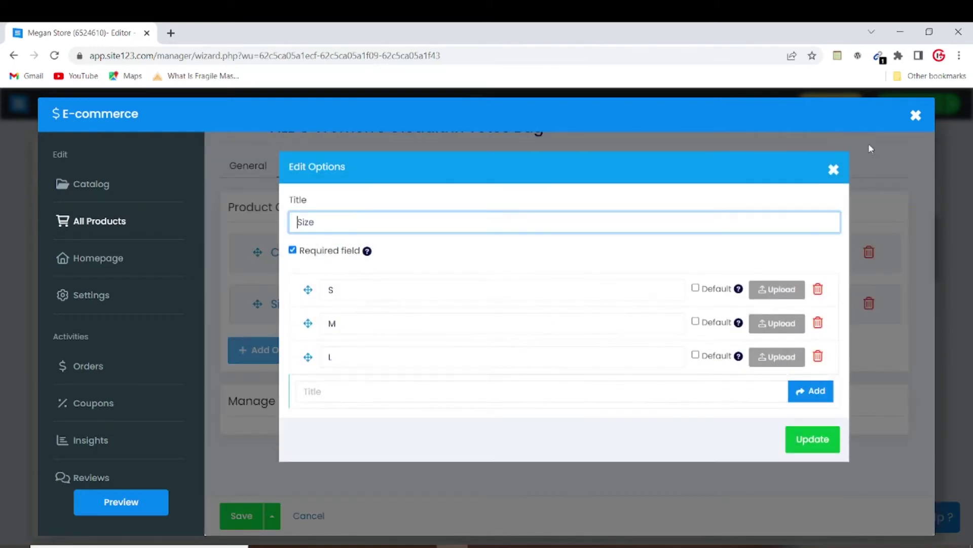
pyautogui.click(833, 170)
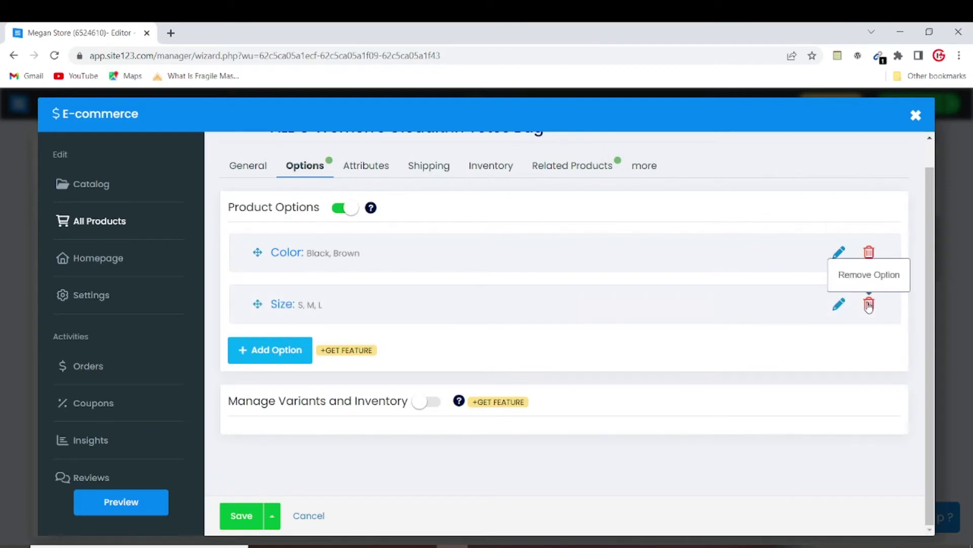
pyautogui.click(869, 304)
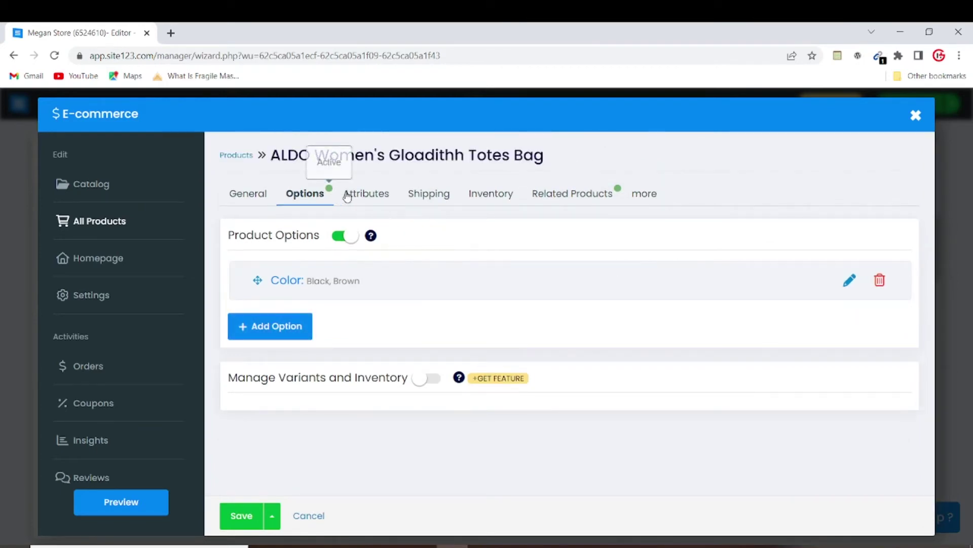
# Turn on attributes and paste the Product Dimensions line from Notepad as the first attribute's title.
pyautogui.click(366, 195)
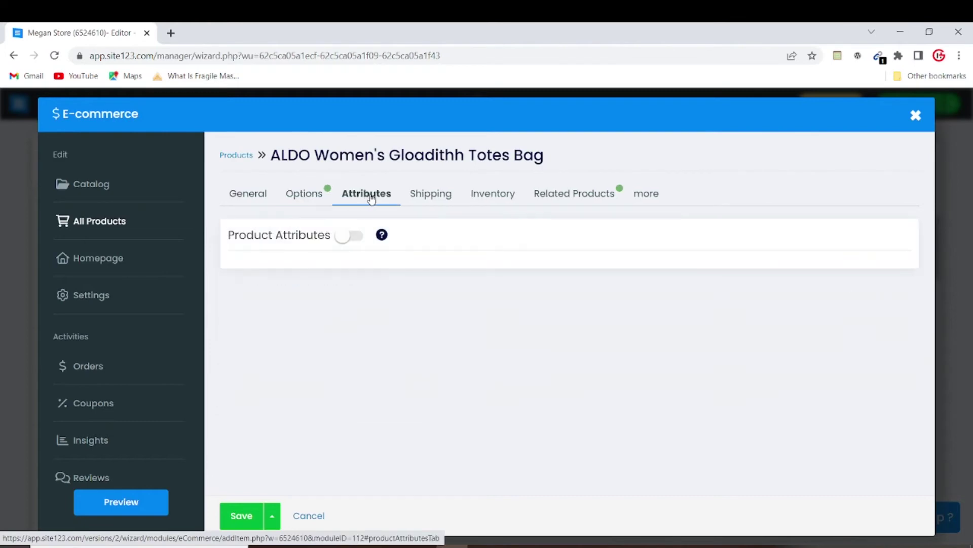
pyautogui.click(343, 240)
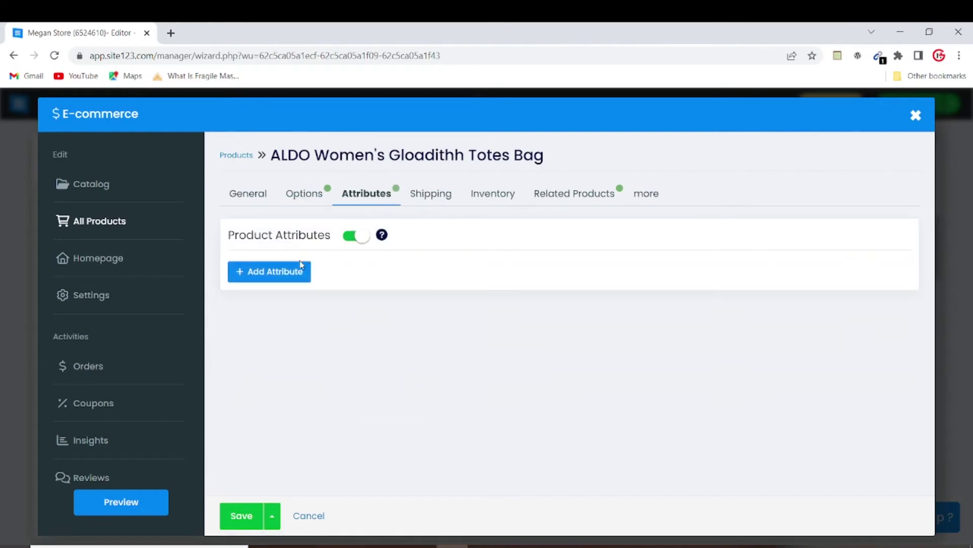
pyautogui.click(291, 272)
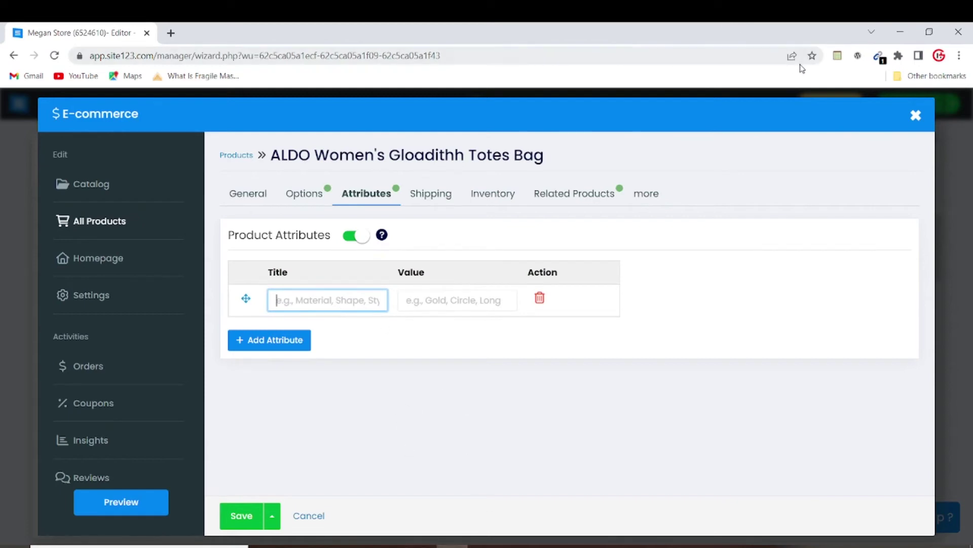
pyautogui.click(838, 56)
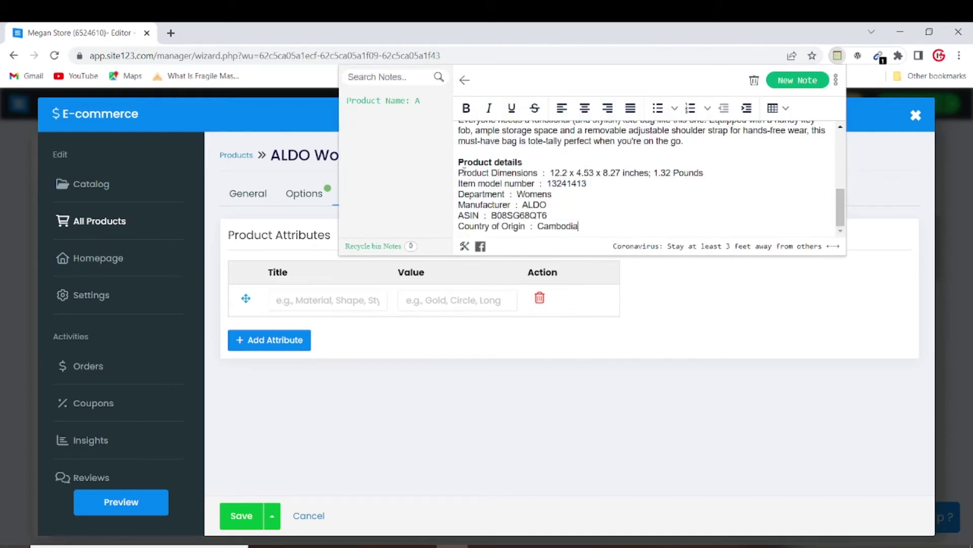
pyautogui.moveTo(461, 173); pyautogui.dragTo(717, 173)
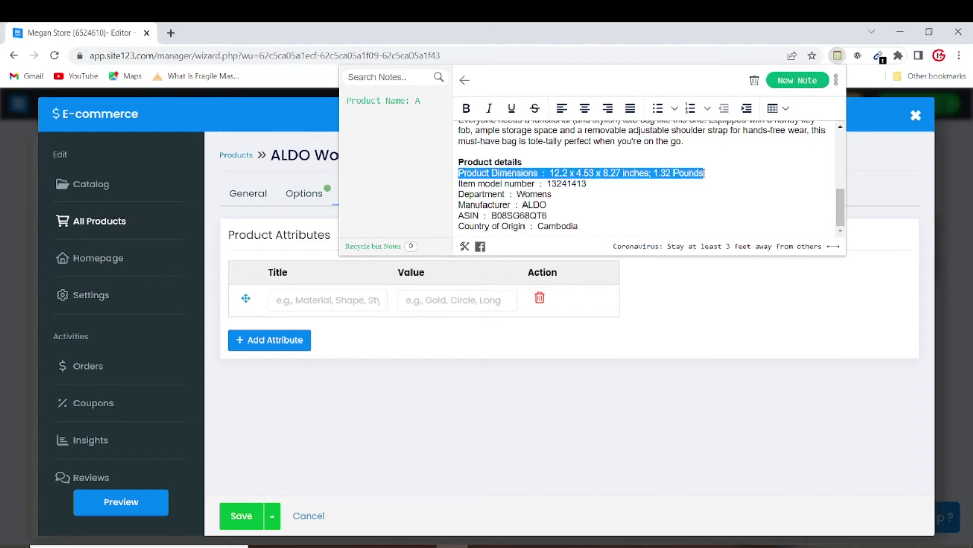
pyautogui.rightClick(681, 173)
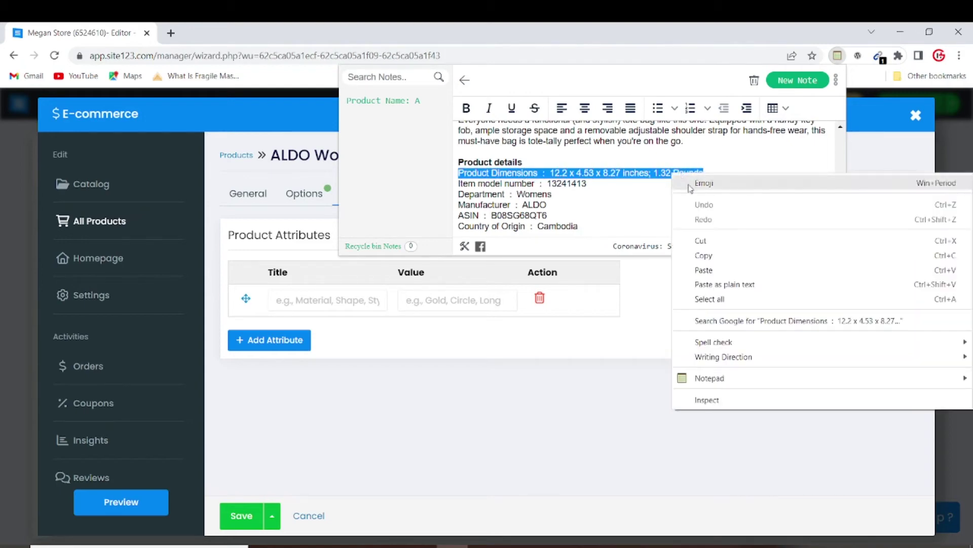
pyautogui.click(717, 257)
pyautogui.click(386, 306)
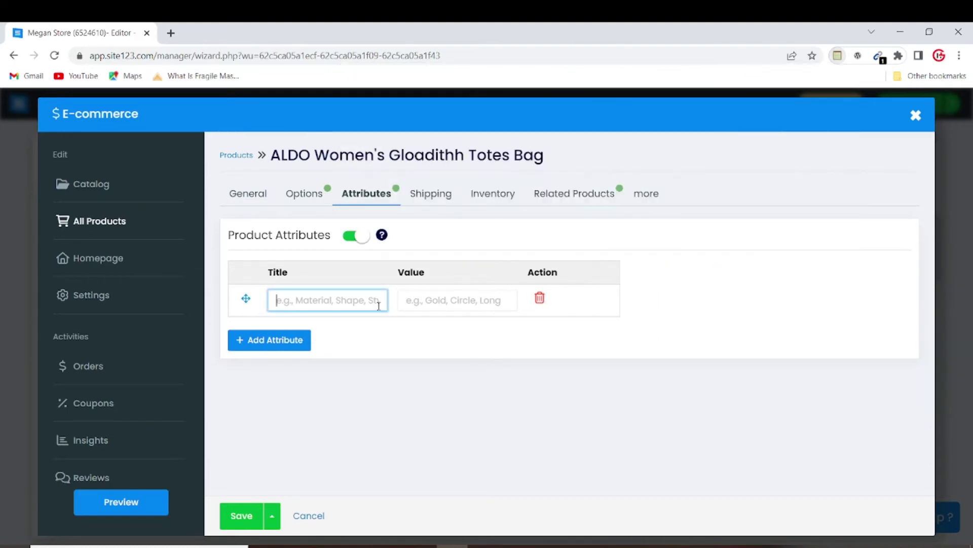
pyautogui.hotkey('ctrl', 'v')
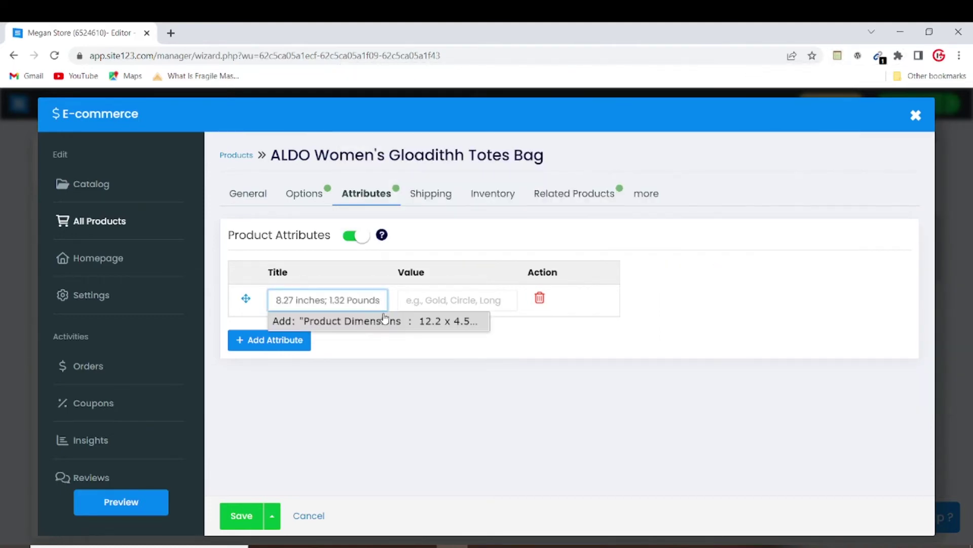
pyautogui.click(375, 327)
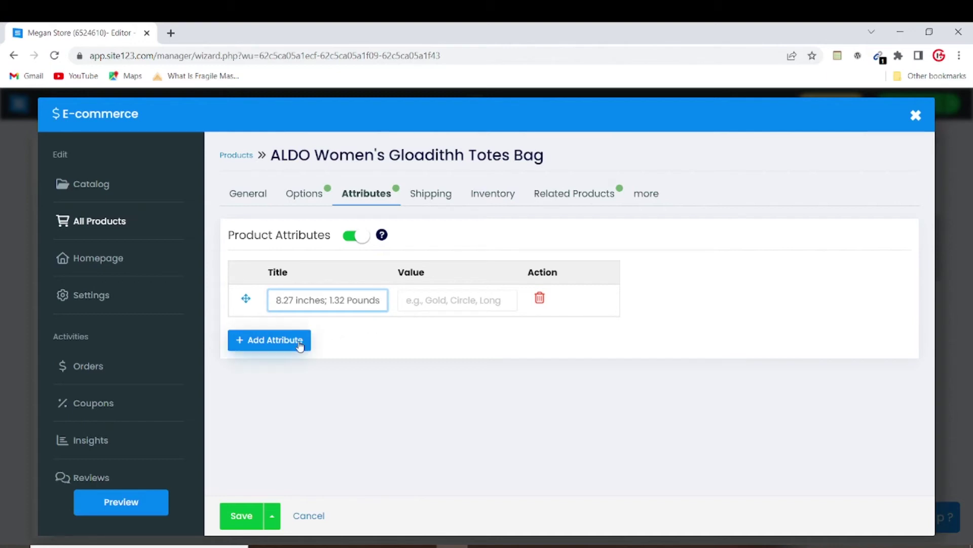
pyautogui.press('Tab')
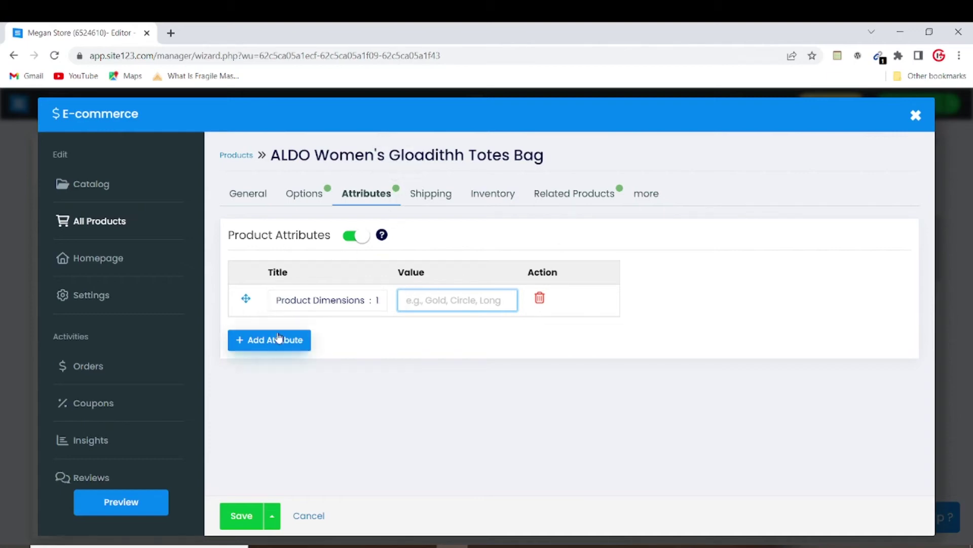
# Switch the tote bag's shipping from free shipping to 'Use global rates (default)'.
pyautogui.click(425, 203)
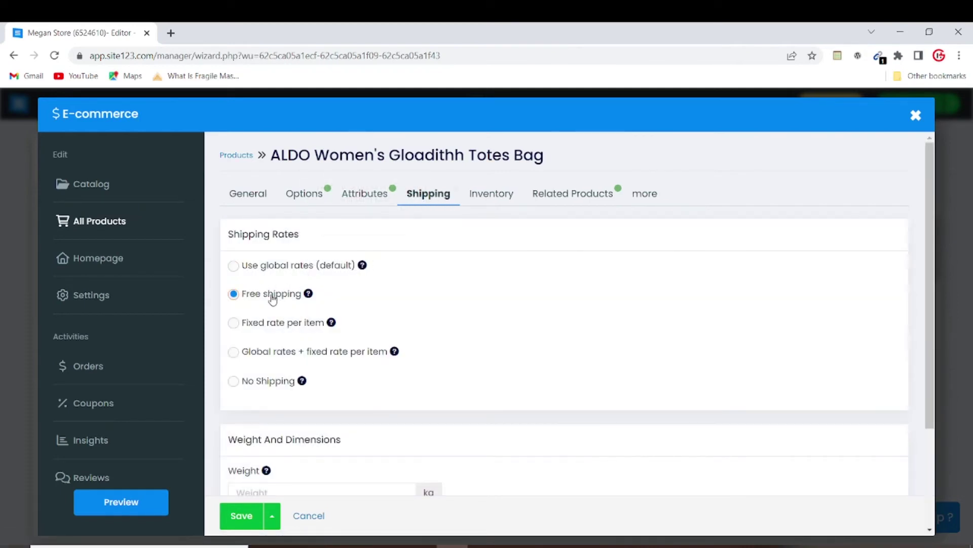
pyautogui.scroll(-3, 294, 322)
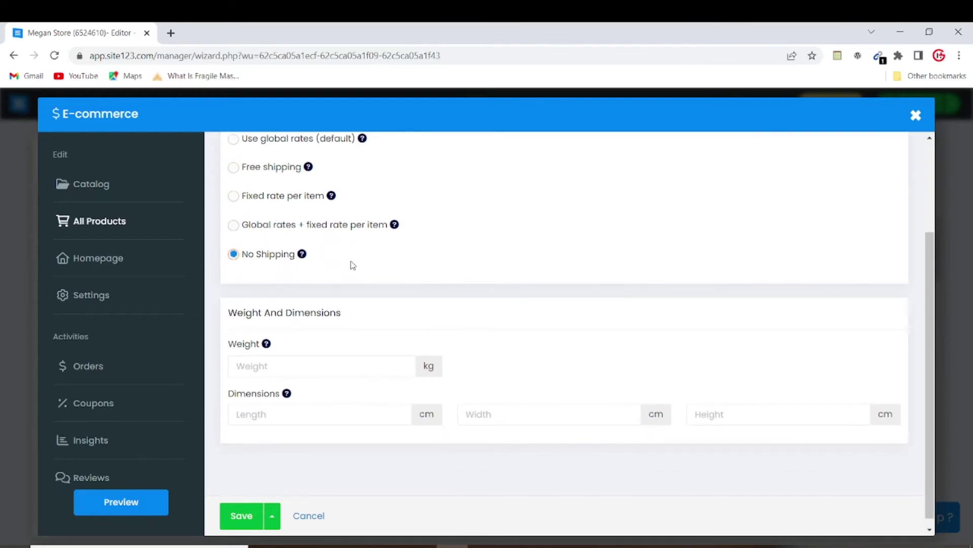
pyautogui.scroll(1, 331, 268)
pyautogui.scroll(2, 332, 272)
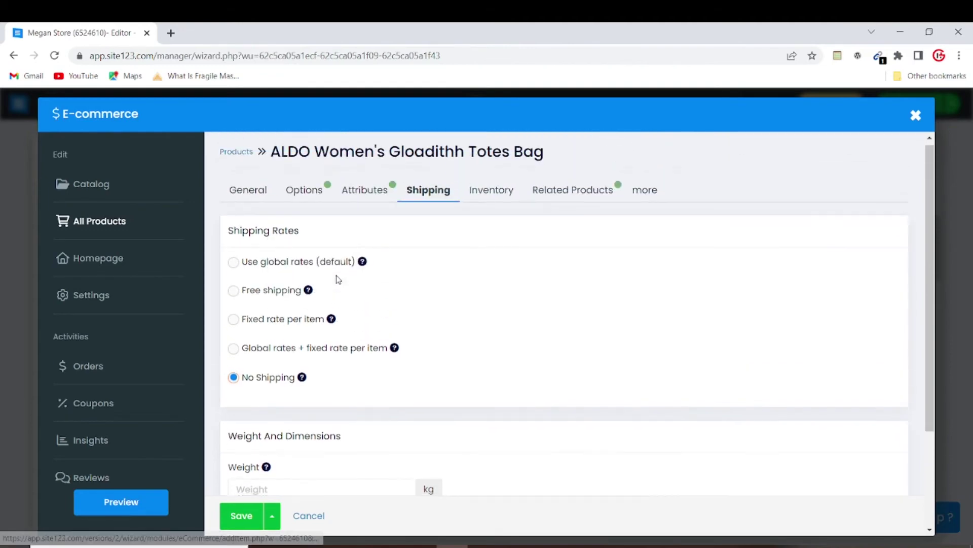
pyautogui.scroll(-2, 334, 284)
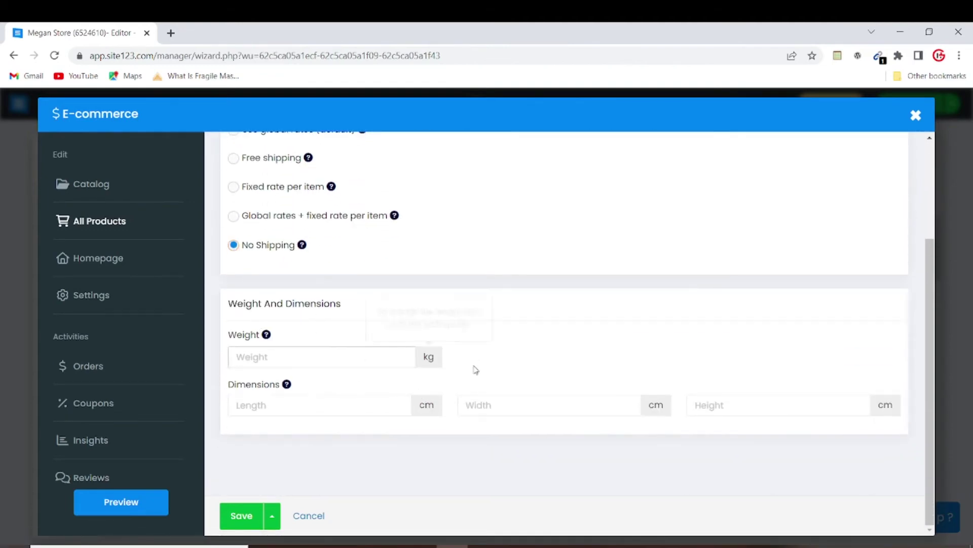
pyautogui.scroll(3, 465, 377)
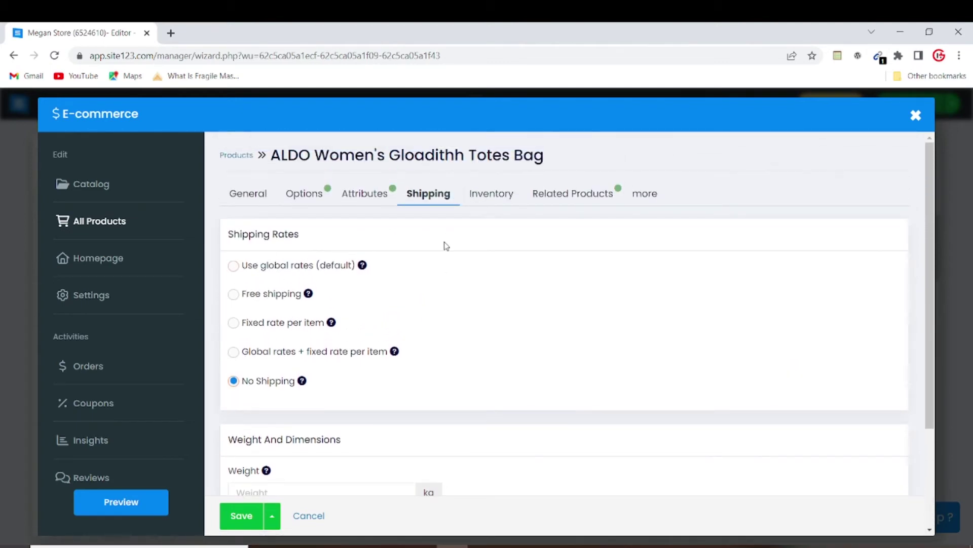
pyautogui.click(306, 269)
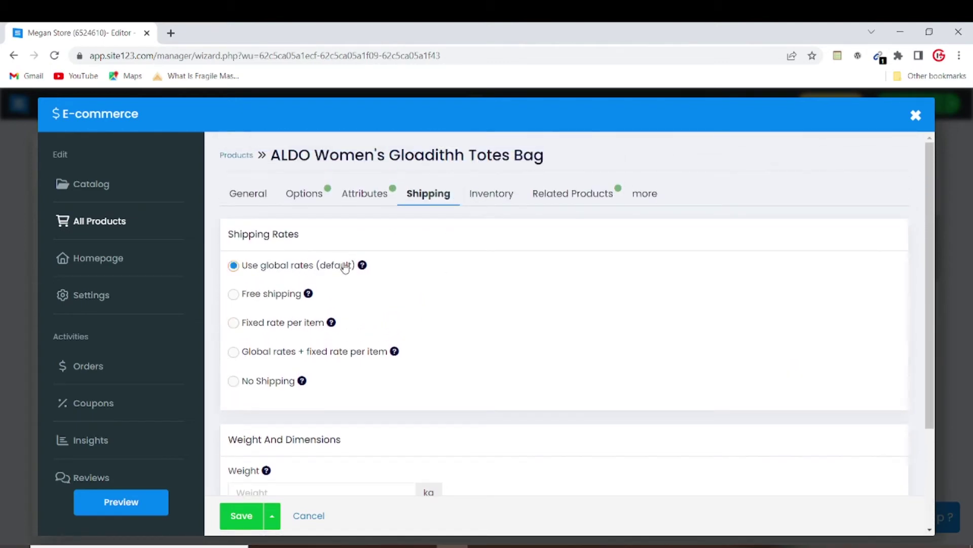
pyautogui.click(473, 194)
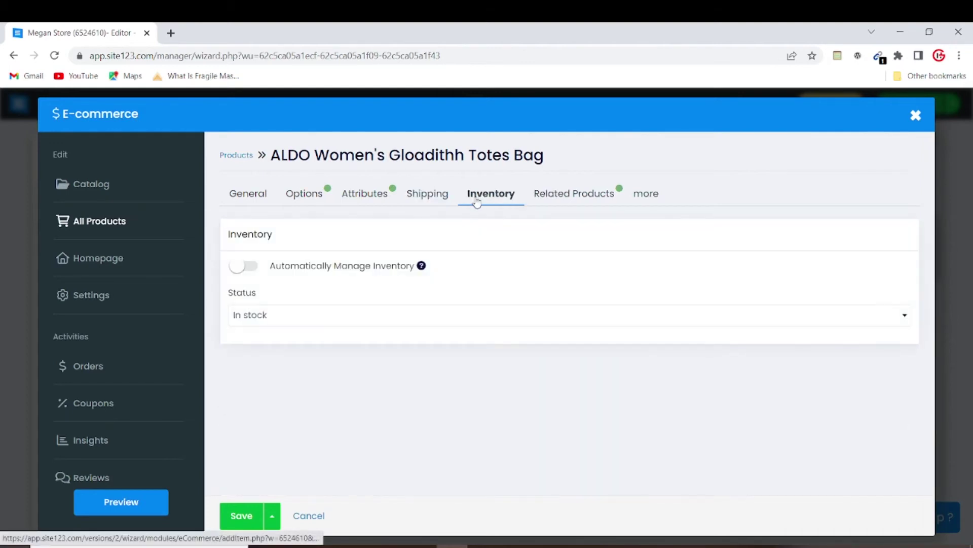
# Keep the stock status In stock with automatic inventory management left off.
pyautogui.click(265, 315)
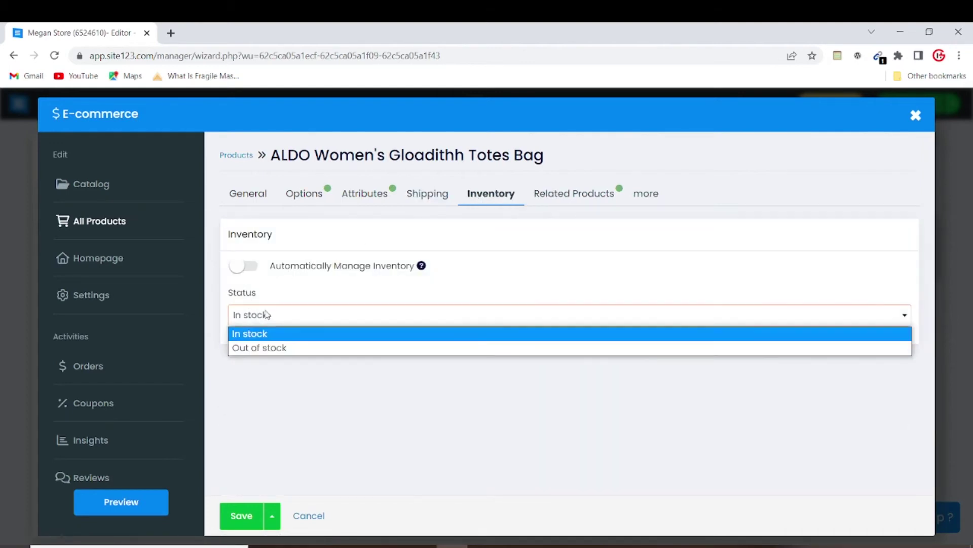
pyautogui.click(291, 329)
pyautogui.click(249, 269)
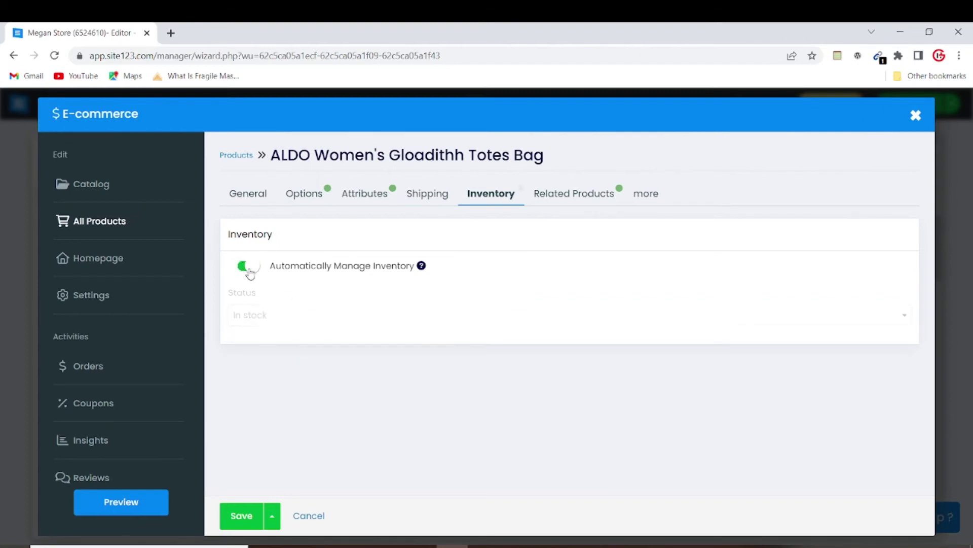
pyautogui.click(263, 269)
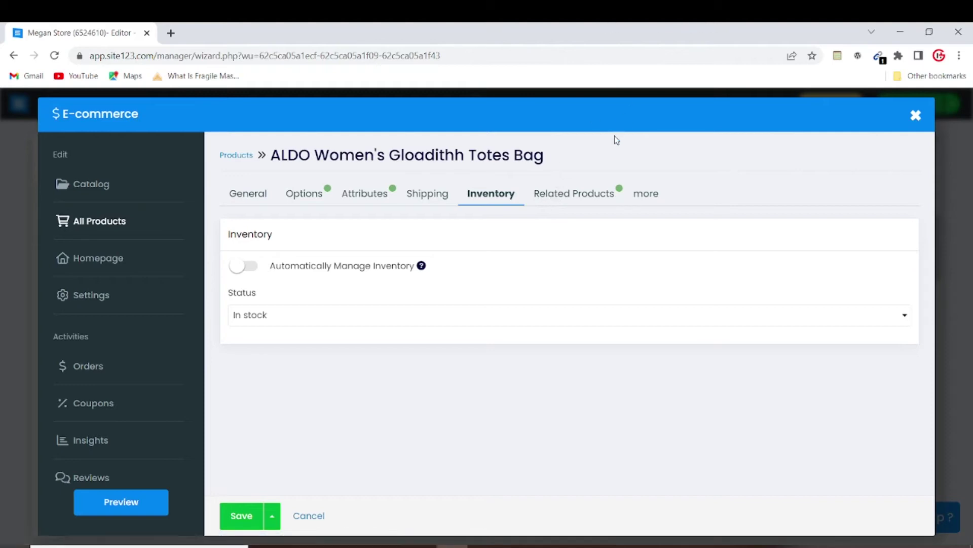
pyautogui.click(311, 323)
pyautogui.click(500, 277)
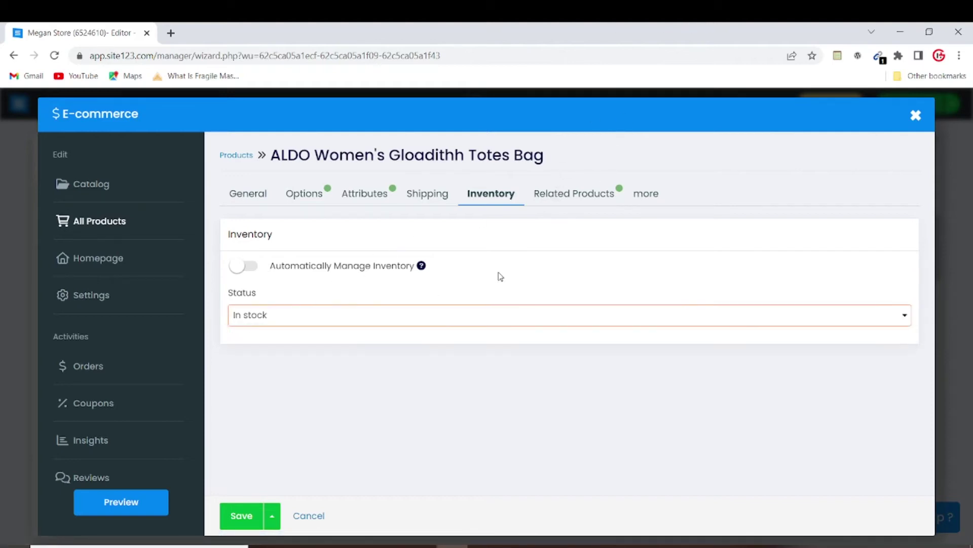
pyautogui.click(558, 201)
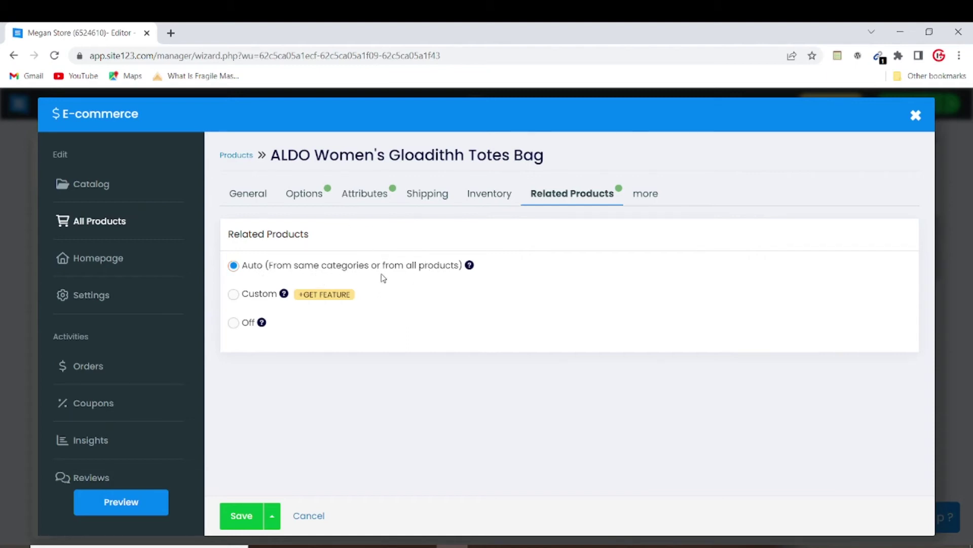
# Save the tote bag so it appears first in New Arrival at $120.
pyautogui.click(636, 193)
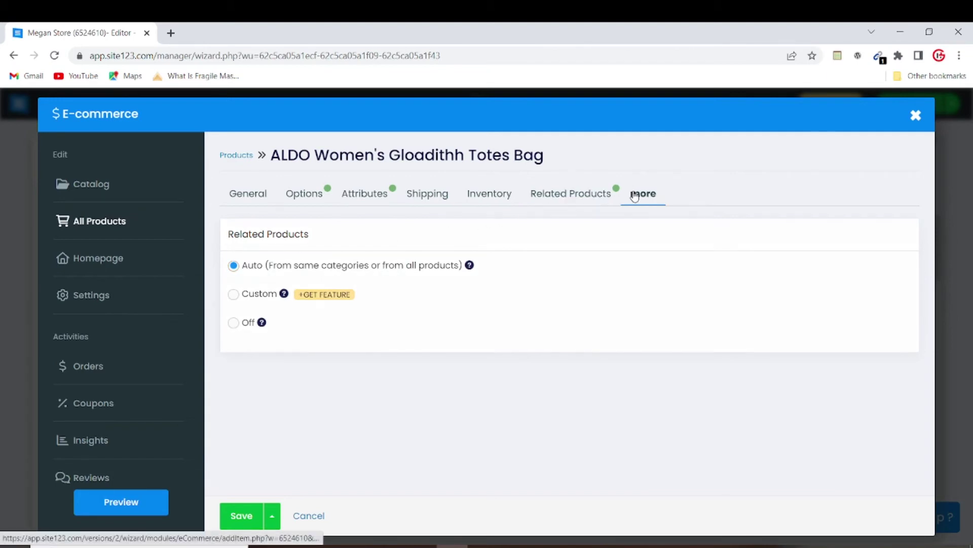
pyautogui.click(590, 195)
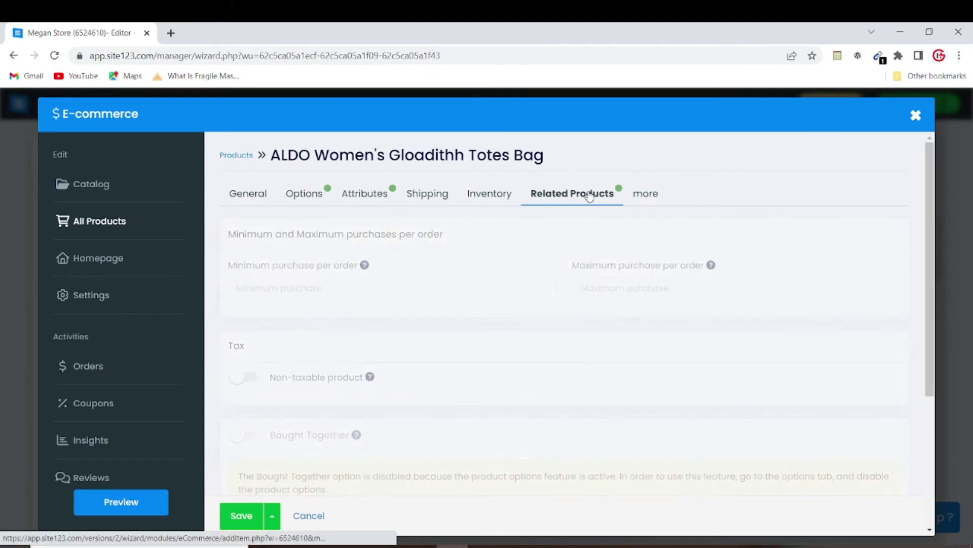
pyautogui.click(223, 525)
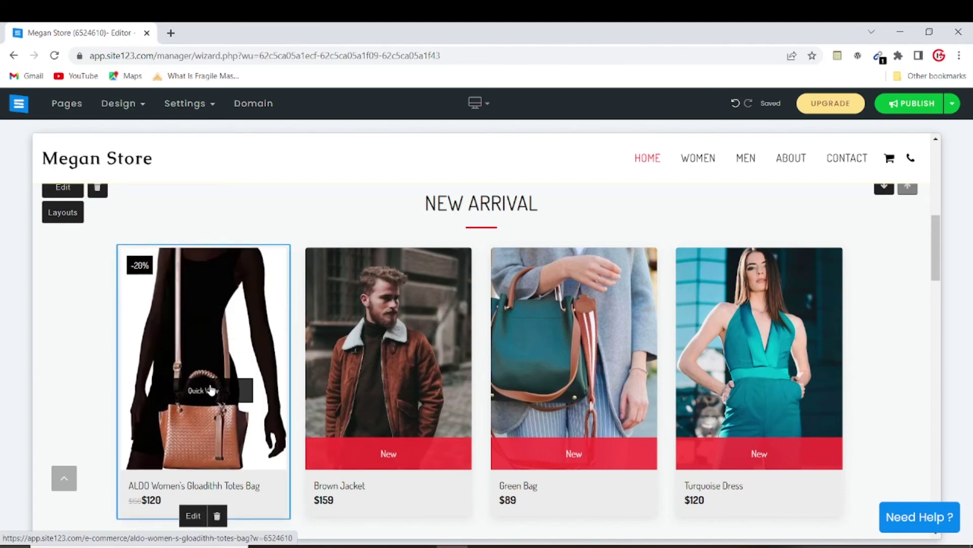
pyautogui.click(210, 392)
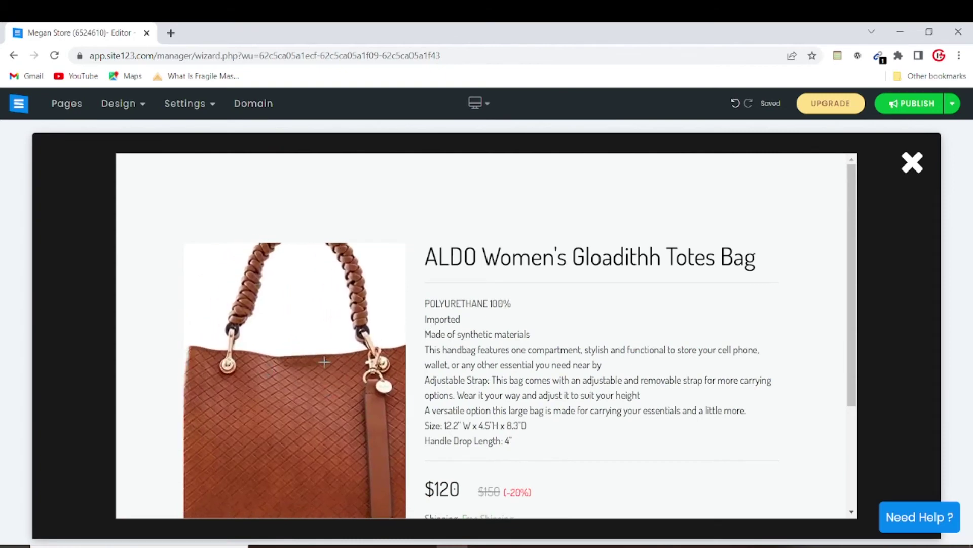
pyautogui.scroll(-3, 470, 386)
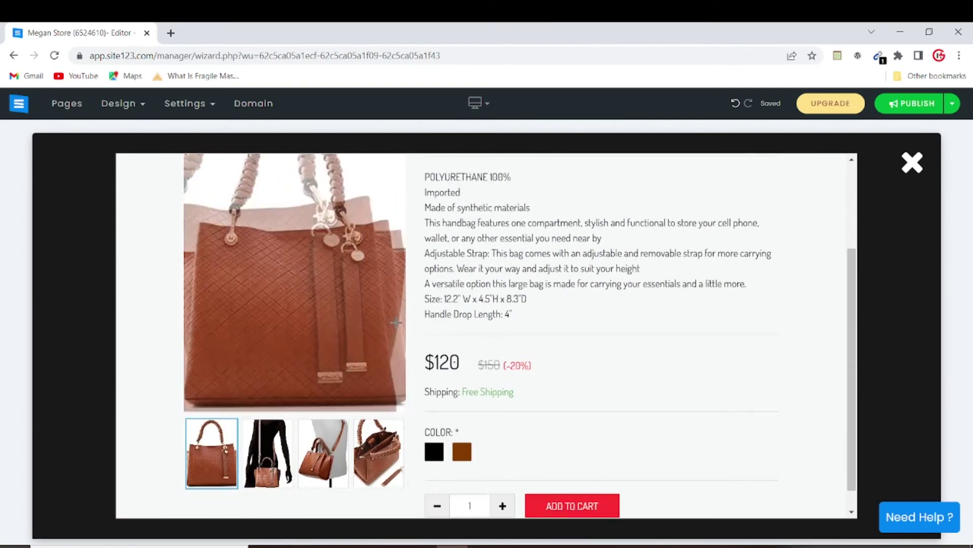
pyautogui.moveTo(294, 455)
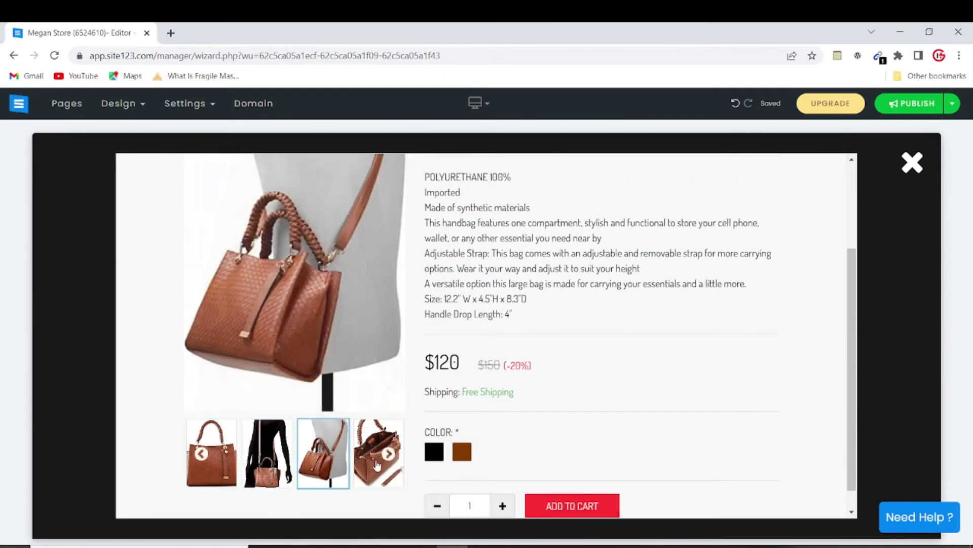
pyautogui.click(436, 453)
pyautogui.scroll(3, 597, 272)
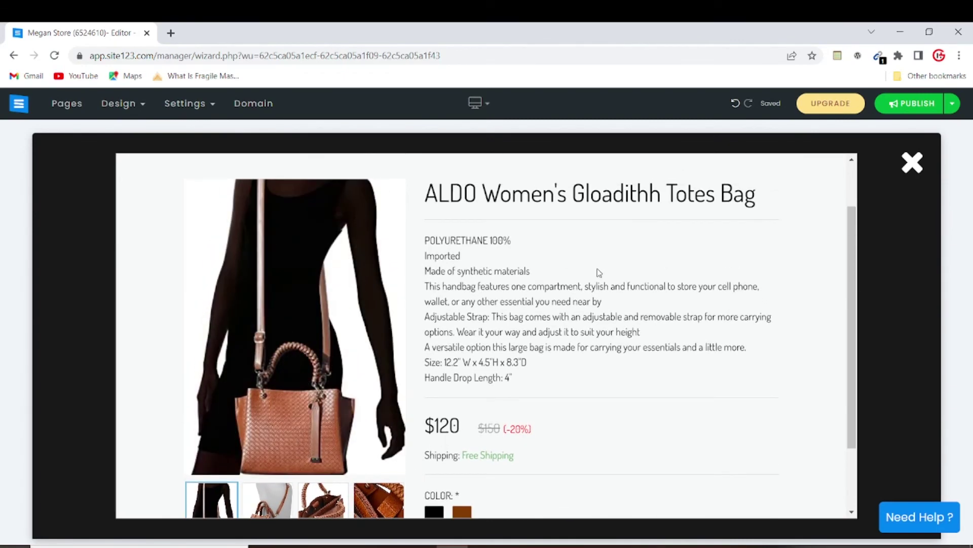
pyautogui.click(913, 170)
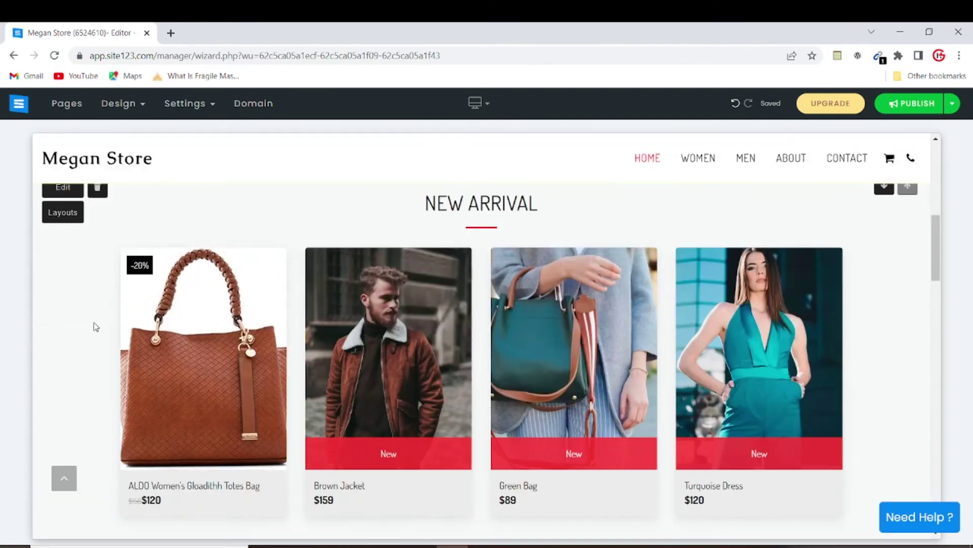
pyautogui.click(193, 514)
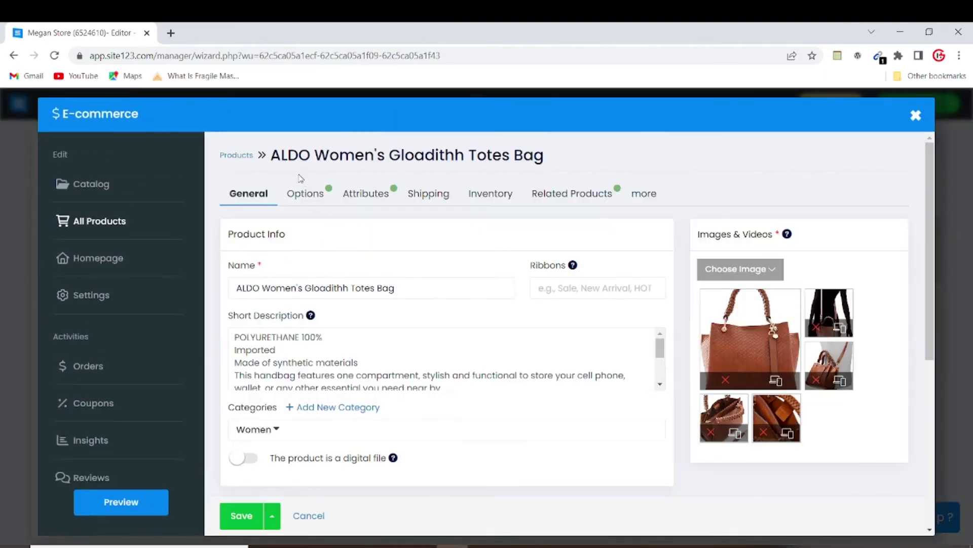
# Attach the black and brown bag photos to the Black and Brown colour values.
pyautogui.click(305, 194)
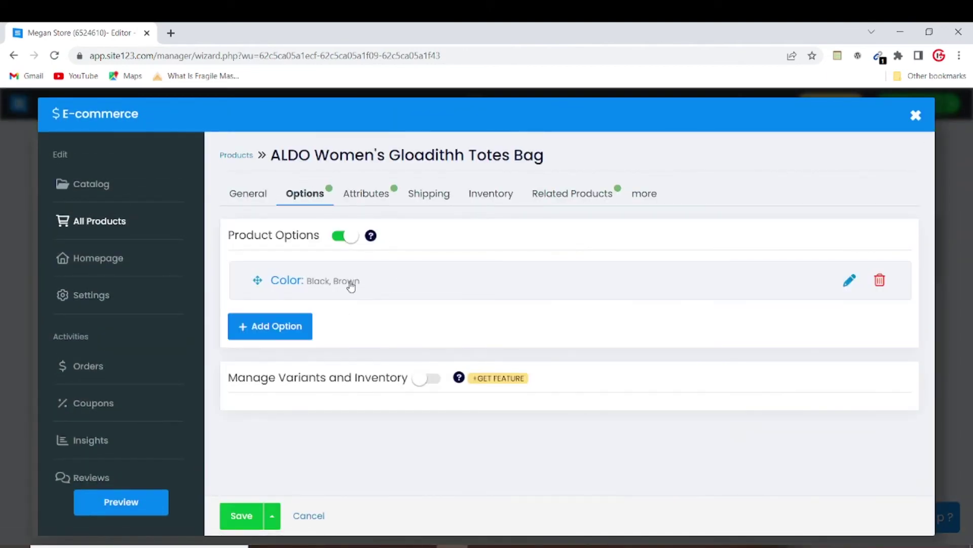
pyautogui.click(358, 285)
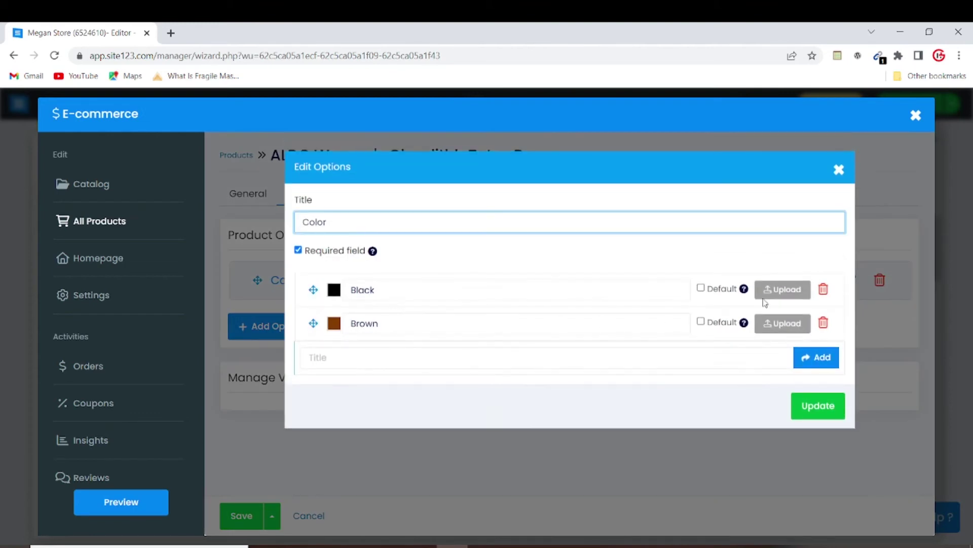
pyautogui.click(785, 296)
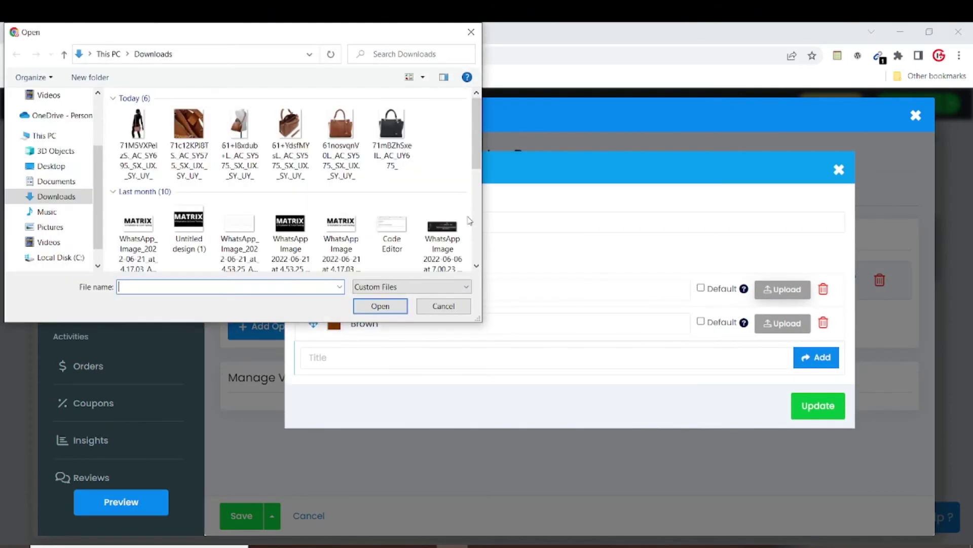
pyautogui.click(391, 129)
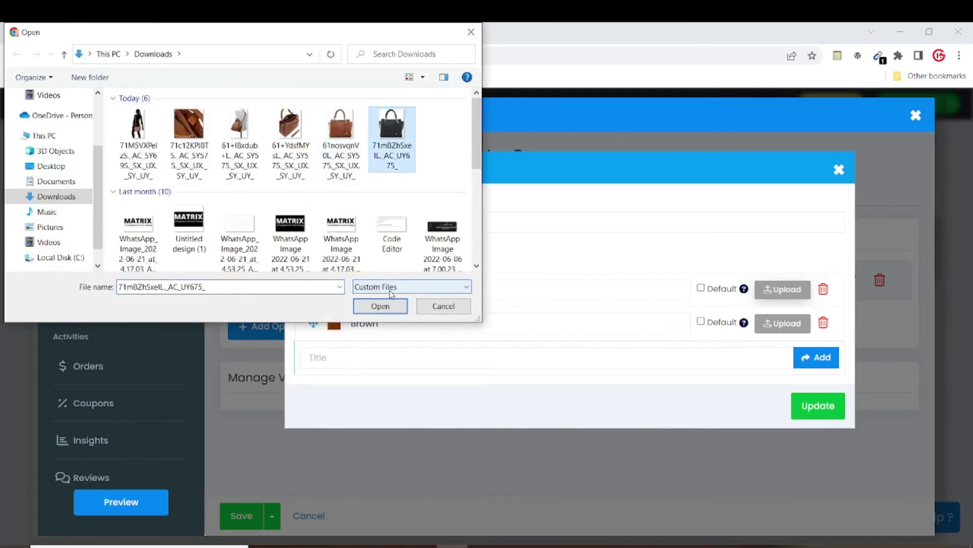
pyautogui.click(382, 306)
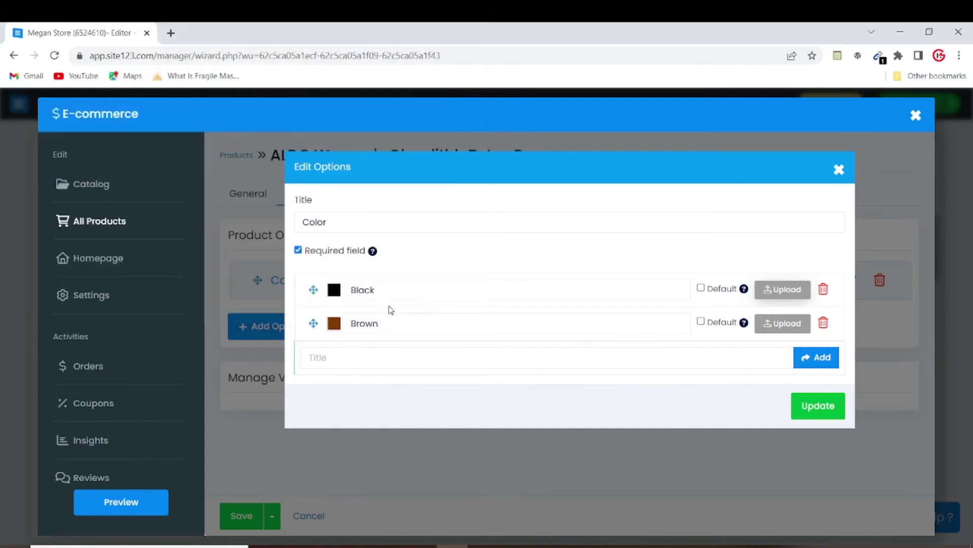
pyautogui.click(799, 318)
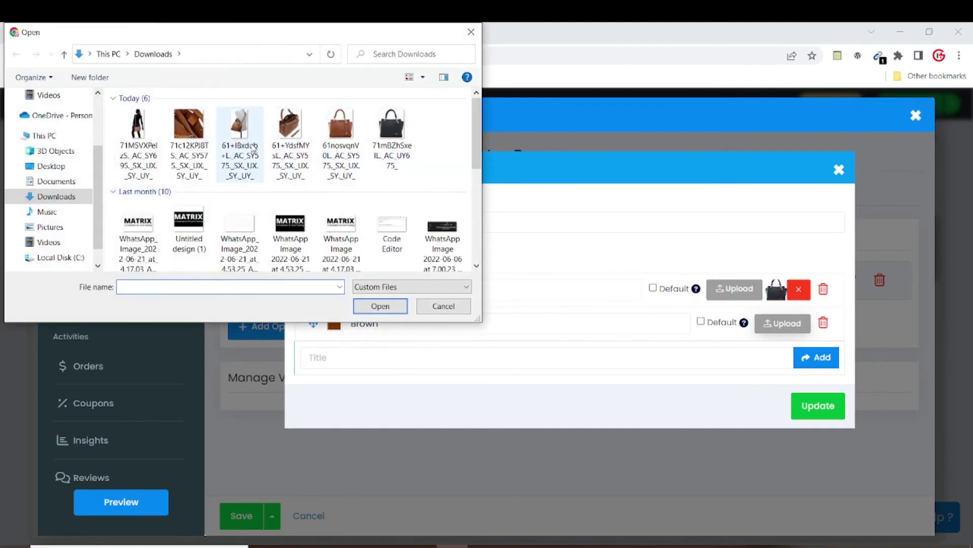
pyautogui.click(342, 144)
pyautogui.click(389, 306)
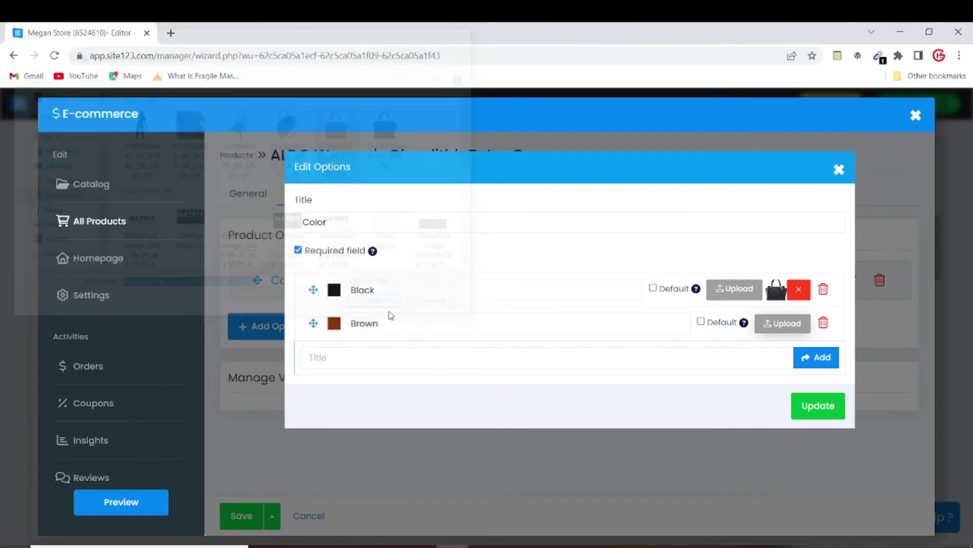
pyautogui.click(827, 404)
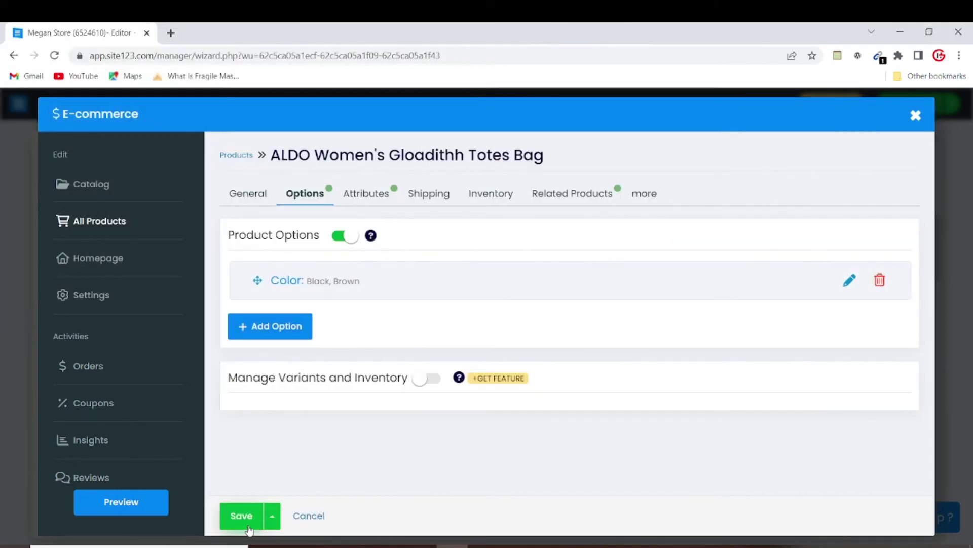
pyautogui.click(253, 528)
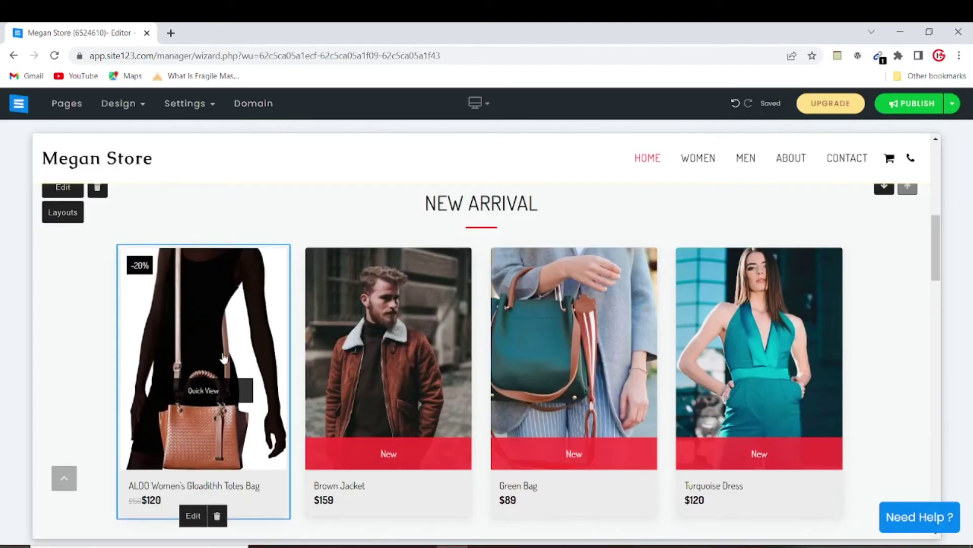
# Preview the tote in quick view, trying the Black then Brown colours before closing it.
pyautogui.click(205, 398)
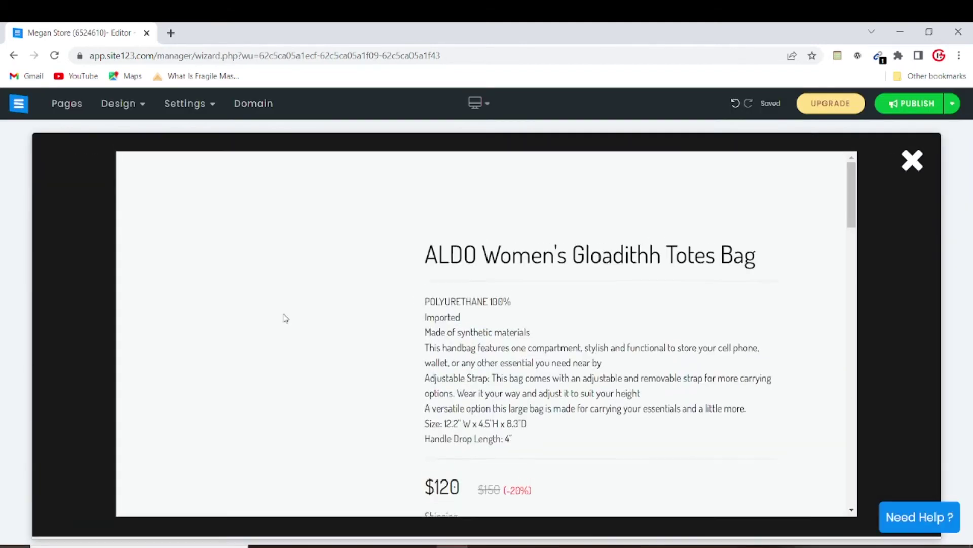
pyautogui.scroll(-2, 410, 302)
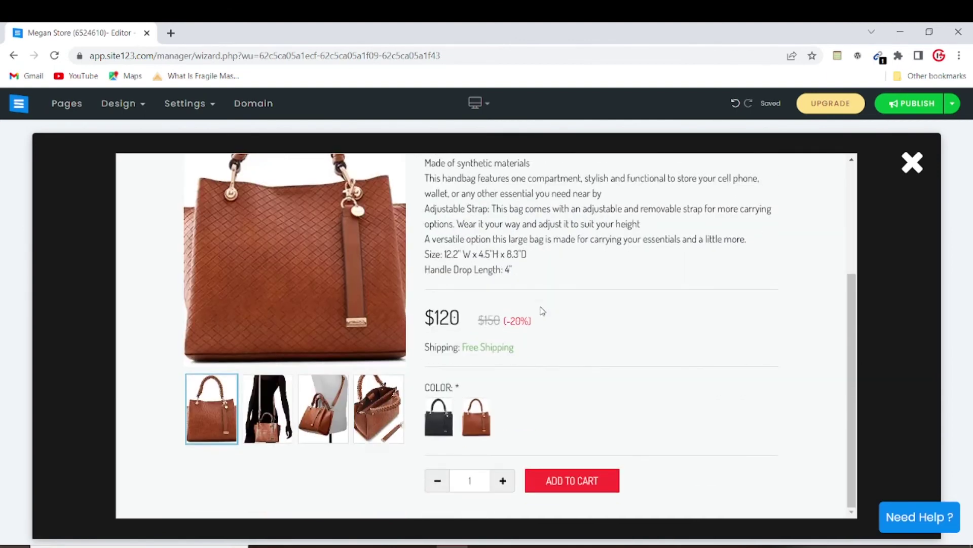
pyautogui.click(446, 424)
pyautogui.scroll(1, 507, 365)
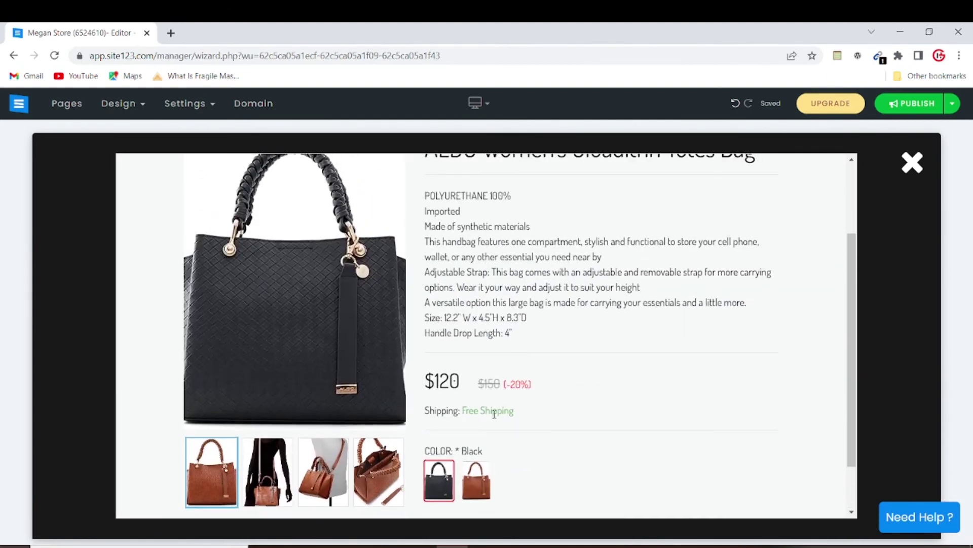
pyautogui.click(479, 470)
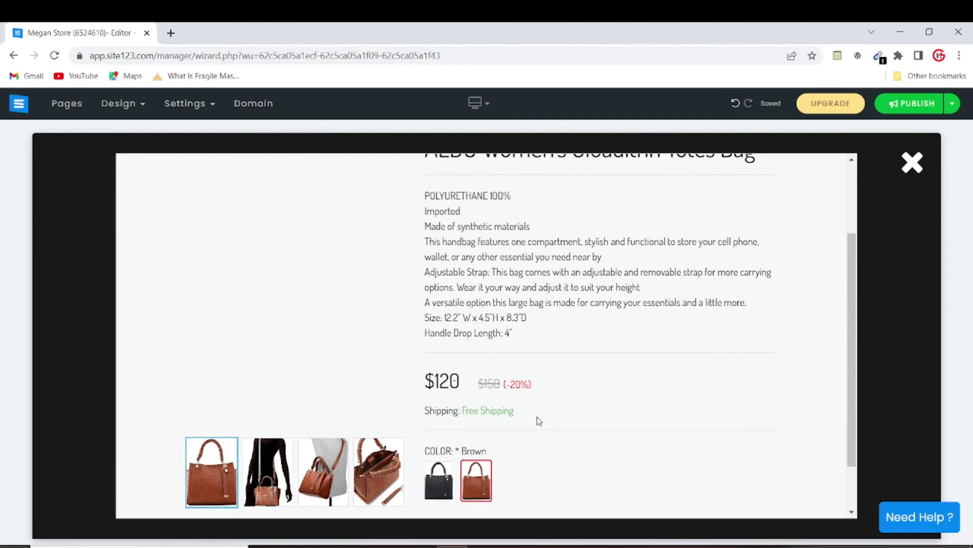
pyautogui.scroll(-1, 656, 299)
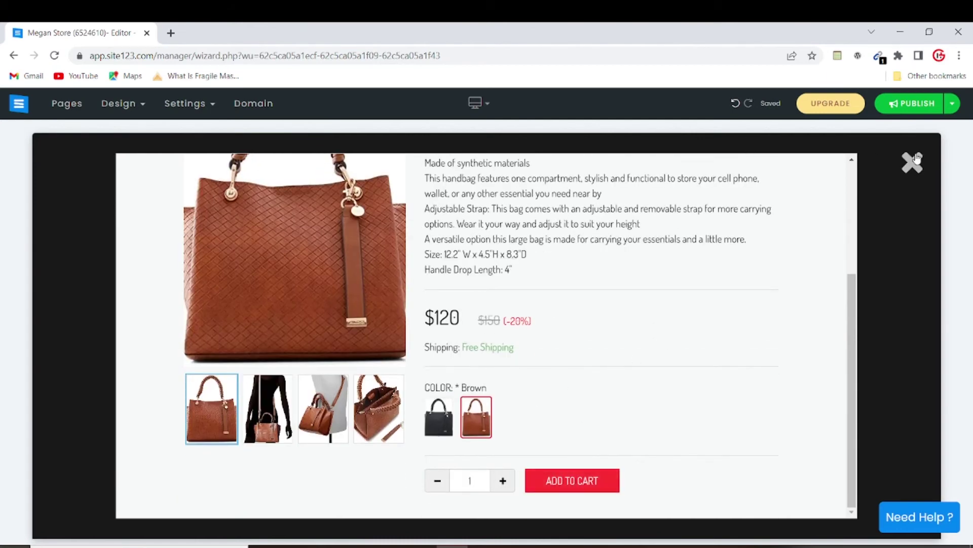
pyautogui.click(913, 163)
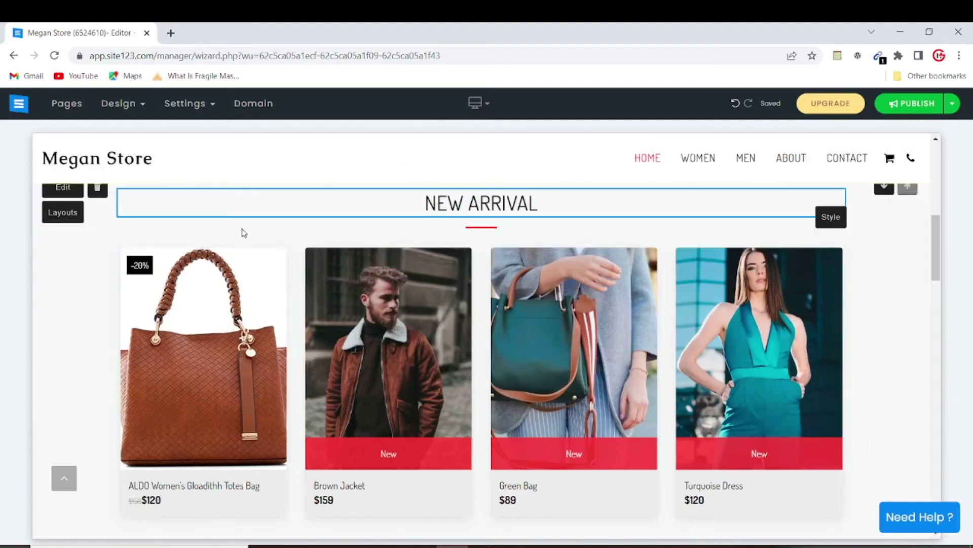
pyautogui.scroll(-1, 240, 264)
pyautogui.scroll(-3, 239, 285)
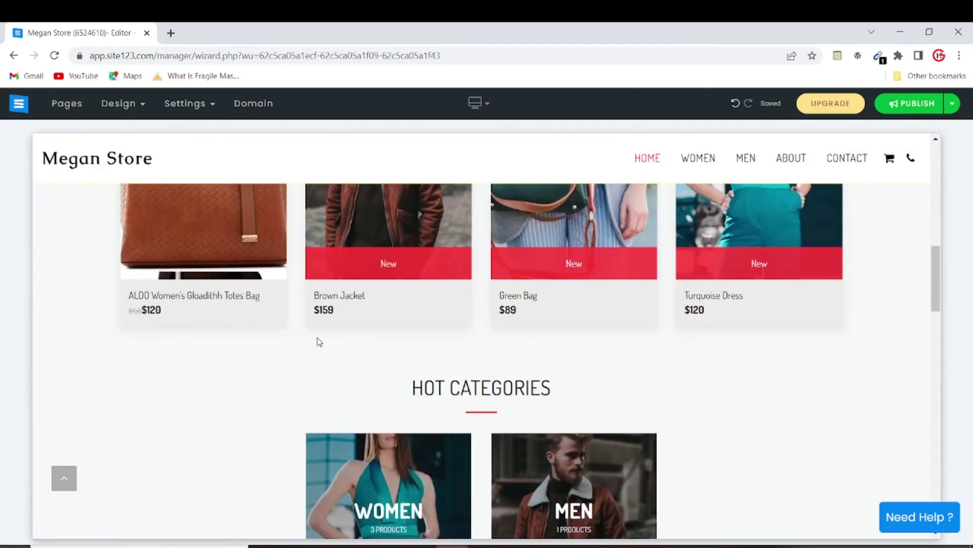
pyautogui.scroll(-2, 354, 327)
pyautogui.scroll(6, 488, 290)
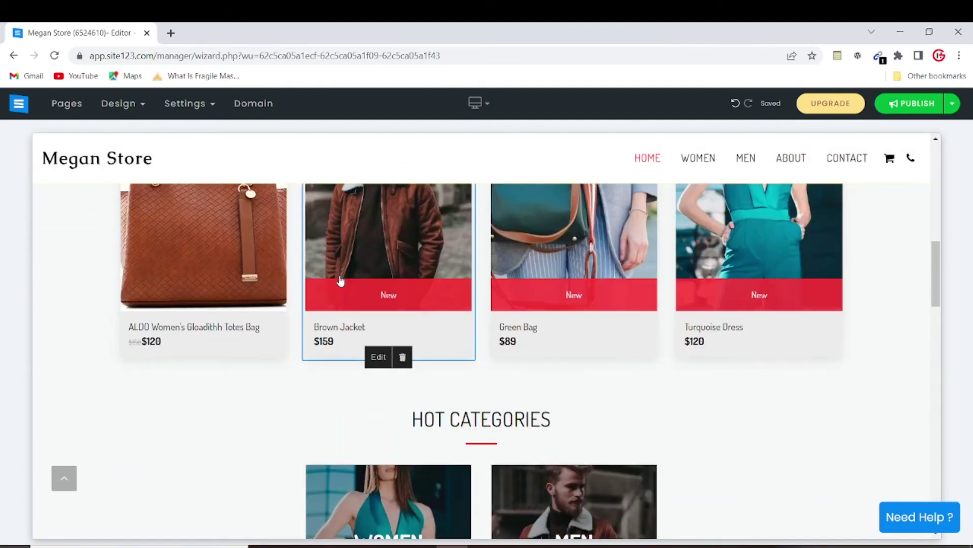
pyautogui.scroll(-4, 352, 307)
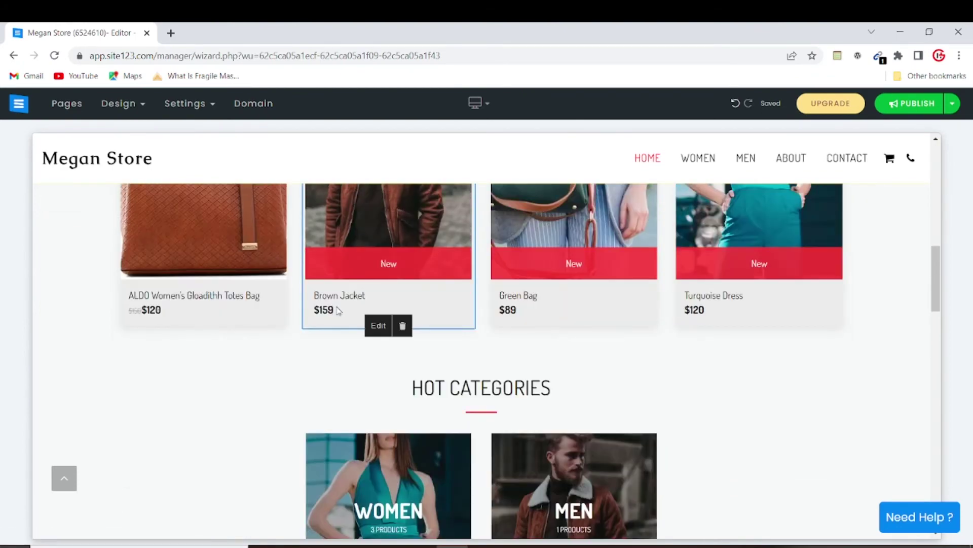
pyautogui.scroll(-4, 406, 319)
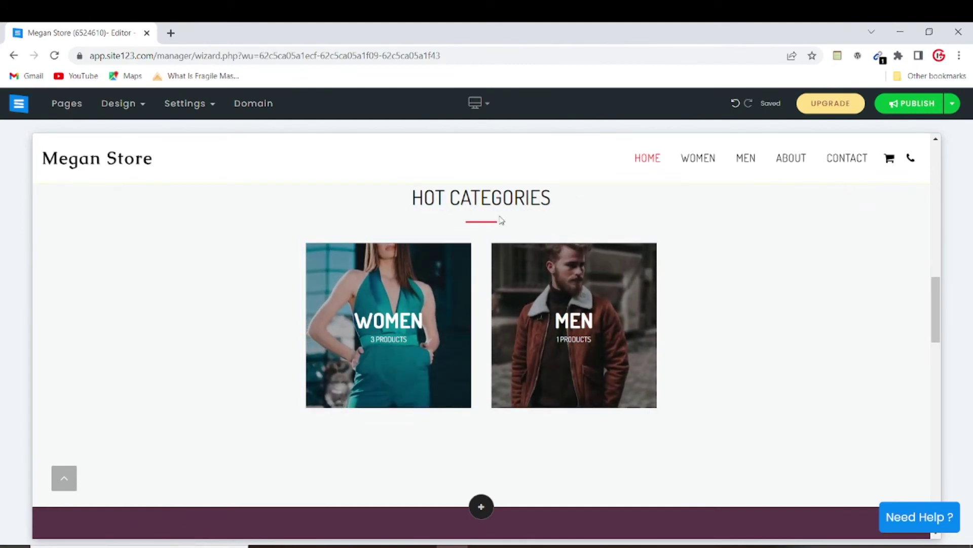
# Add a new store category named 'Bags' with 0 products from the store catalog.
pyautogui.click(379, 409)
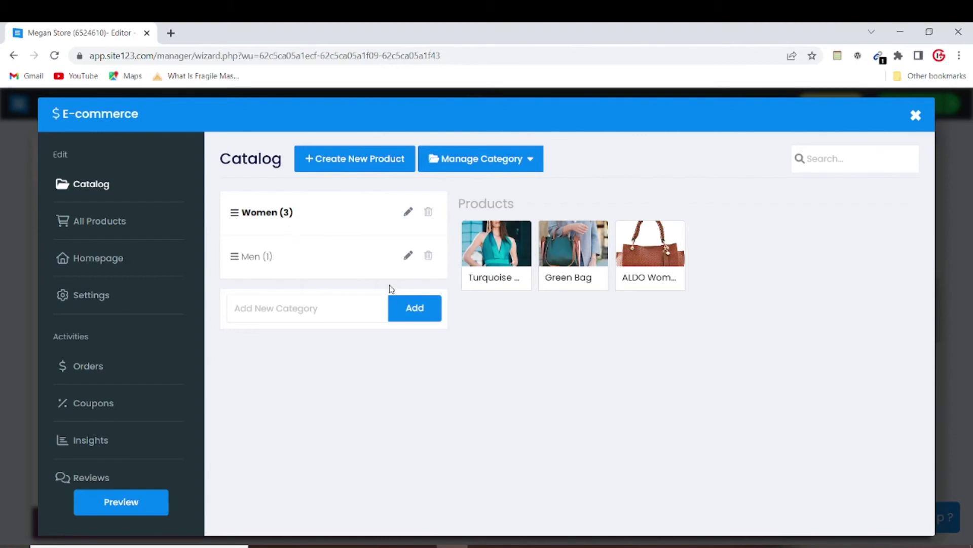
pyautogui.click(416, 313)
pyautogui.write('Bags')
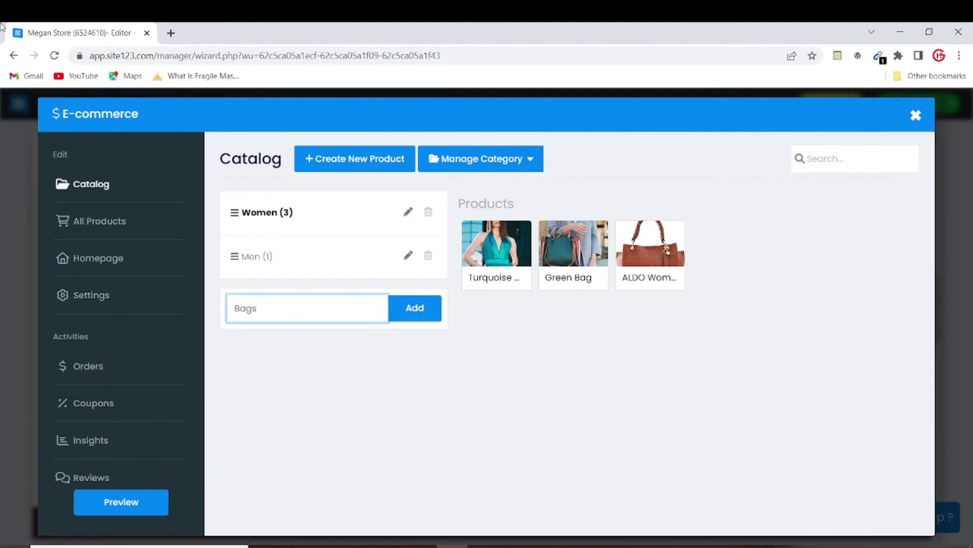
pyautogui.click(414, 308)
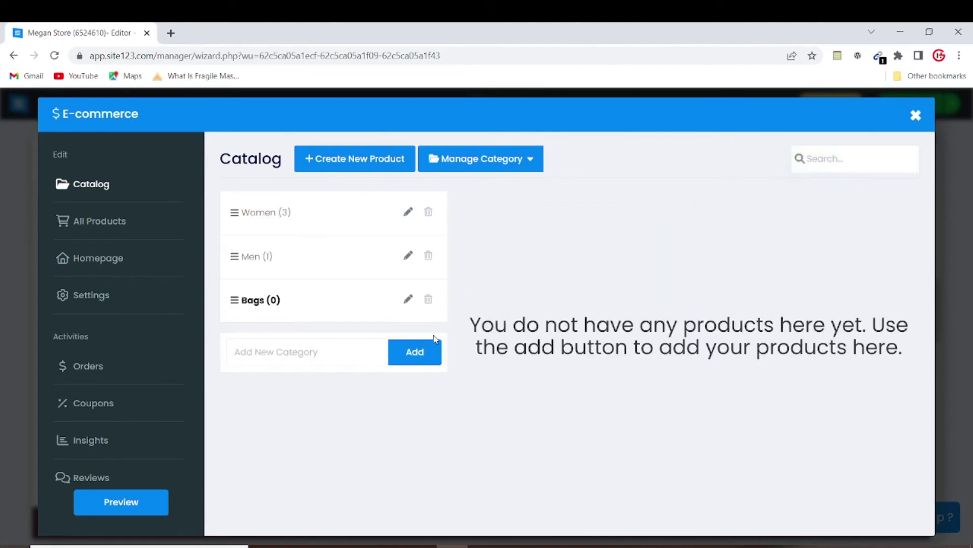
pyautogui.click(407, 299)
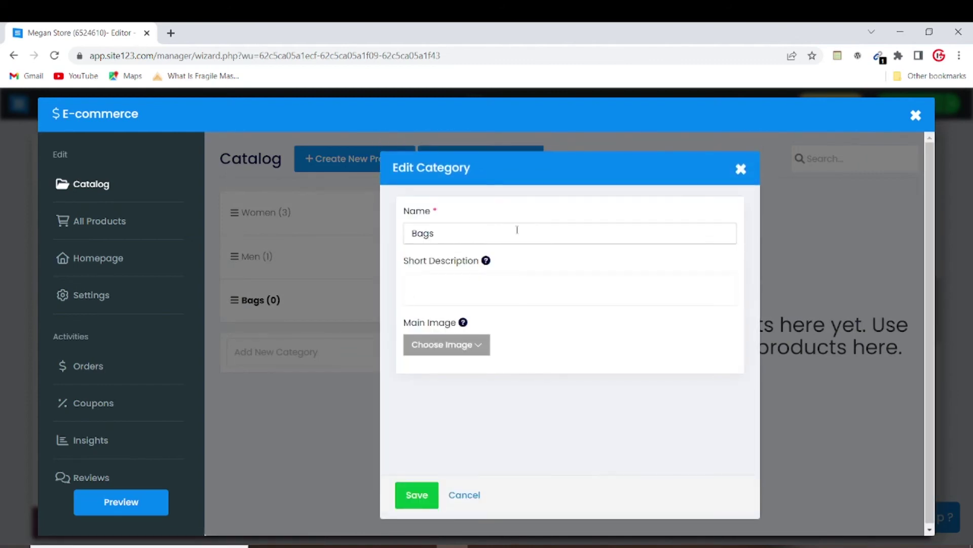
pyautogui.click(740, 170)
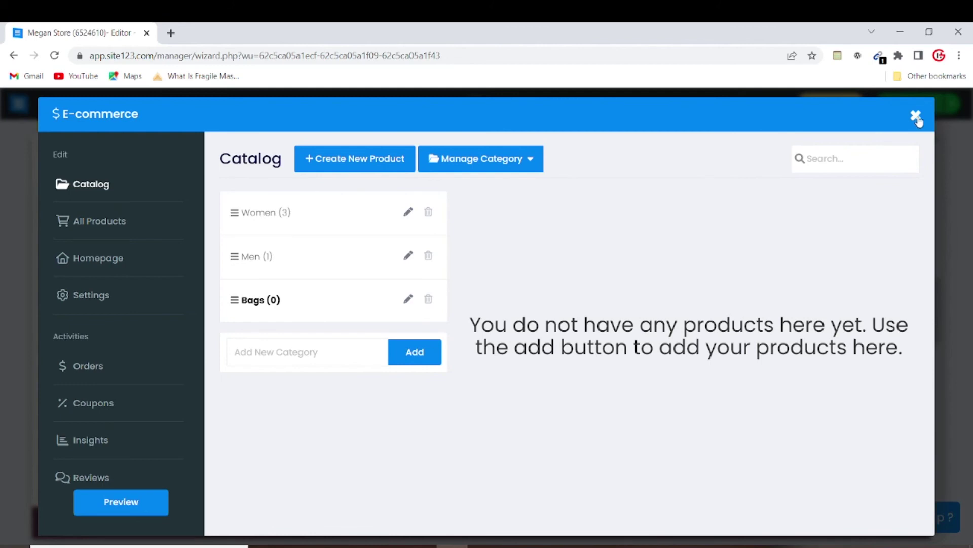
pyautogui.click(917, 118)
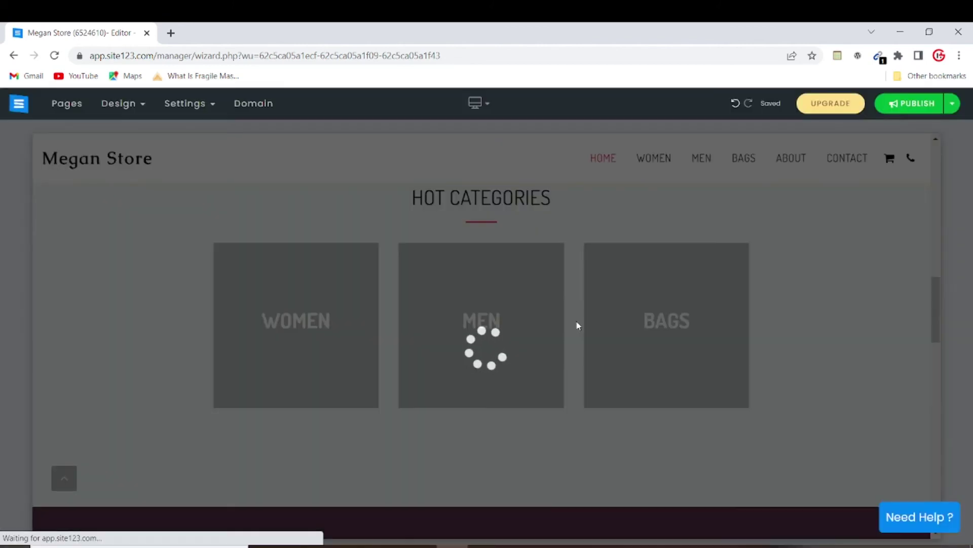
# Open the Bags category settings and choose the Image Library for its main image.
pyautogui.moveTo(584, 324)
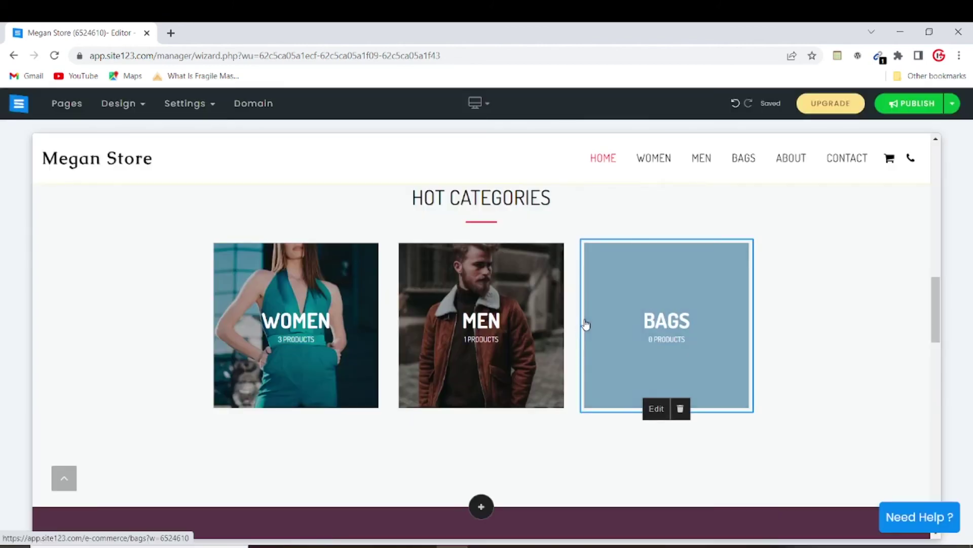
pyautogui.click(658, 408)
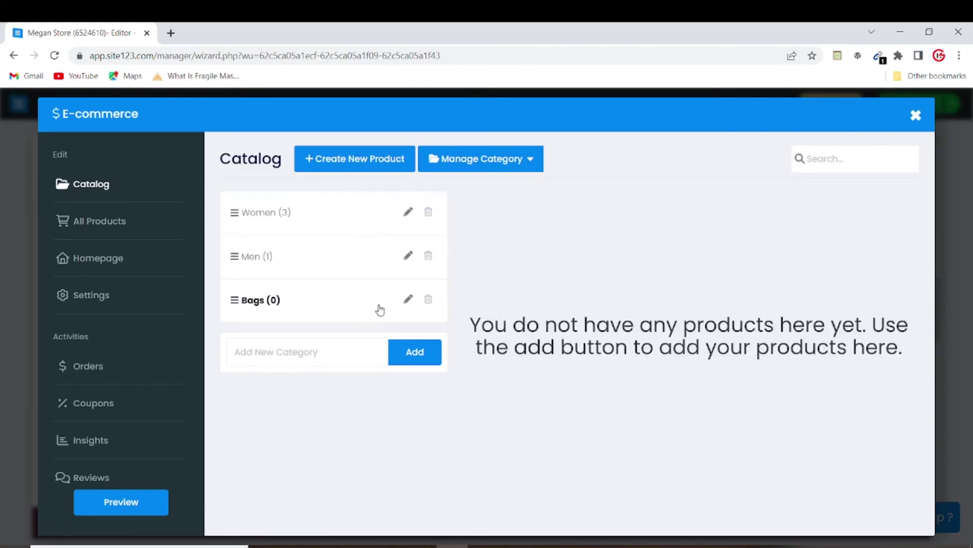
pyautogui.click(408, 300)
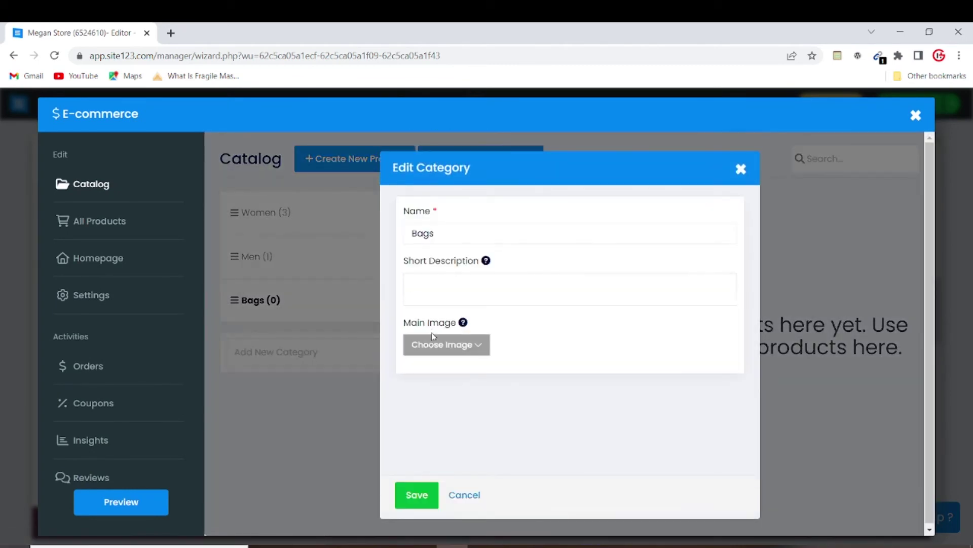
pyautogui.click(433, 340)
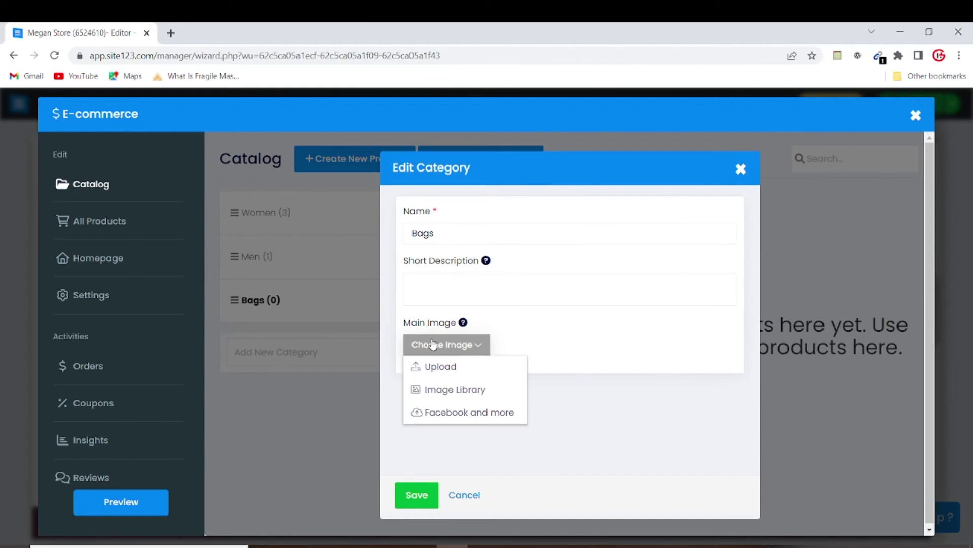
pyautogui.click(446, 390)
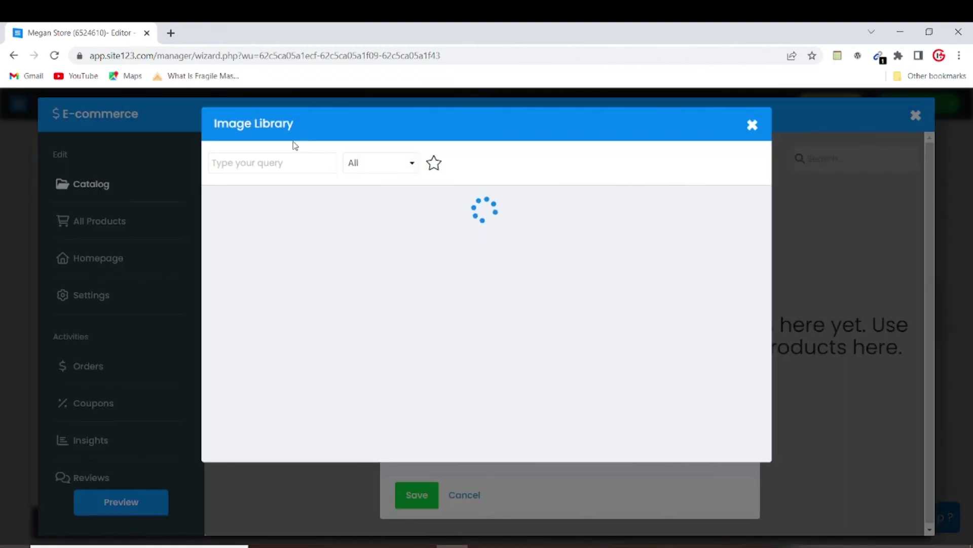
# Search the library for 'bag', set the black quilted bag photo as the image, and save.
pyautogui.click(293, 154)
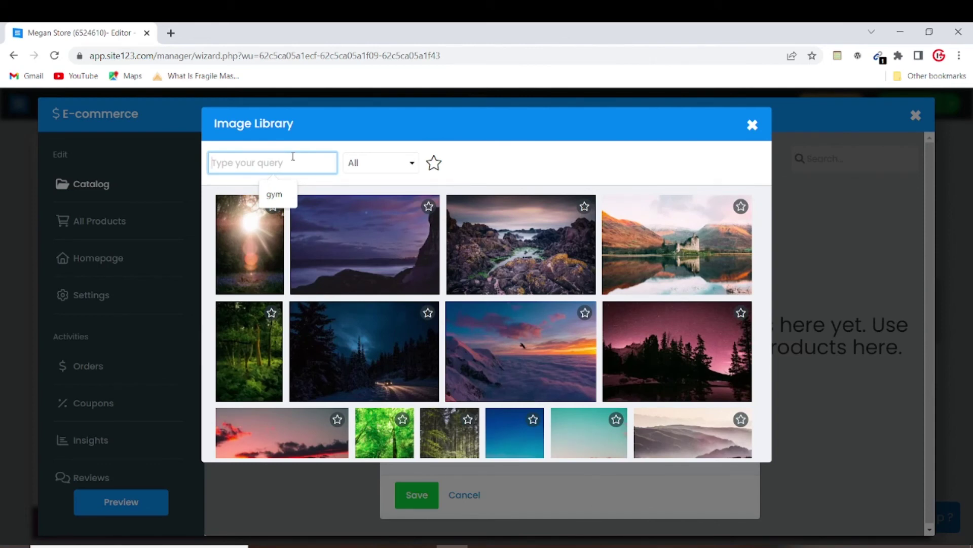
pyautogui.write('i')
pyautogui.press('BackSpace')
pyautogui.write('bag')
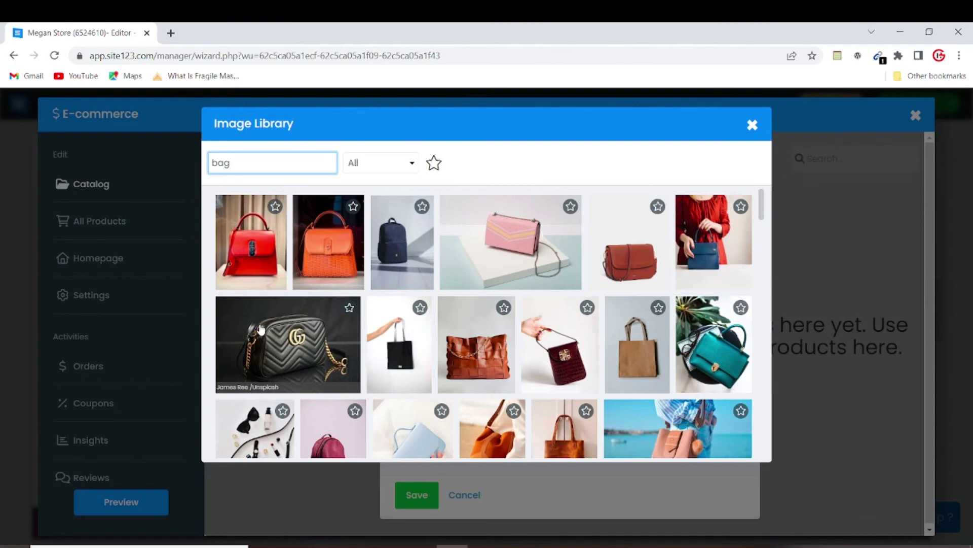
pyautogui.click(305, 342)
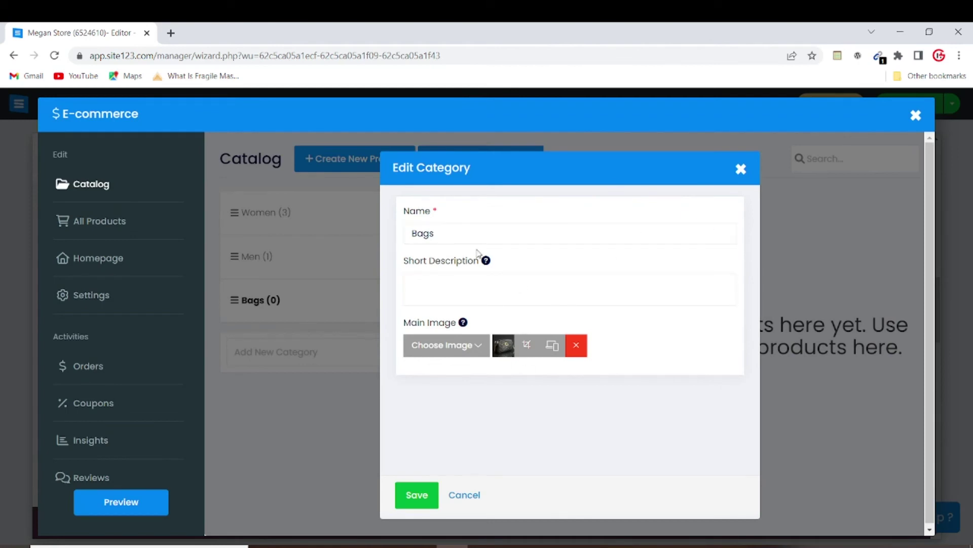
pyautogui.click(430, 489)
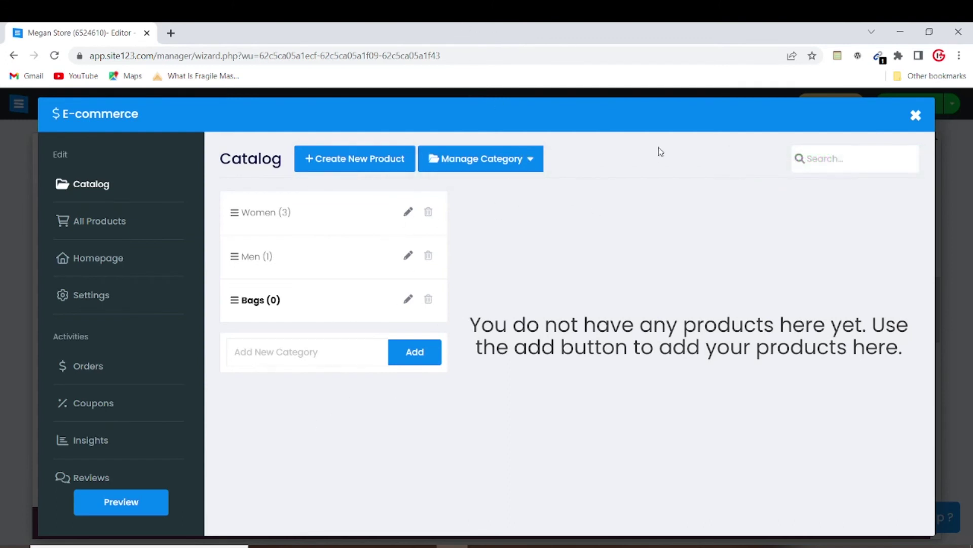
pyautogui.click(916, 115)
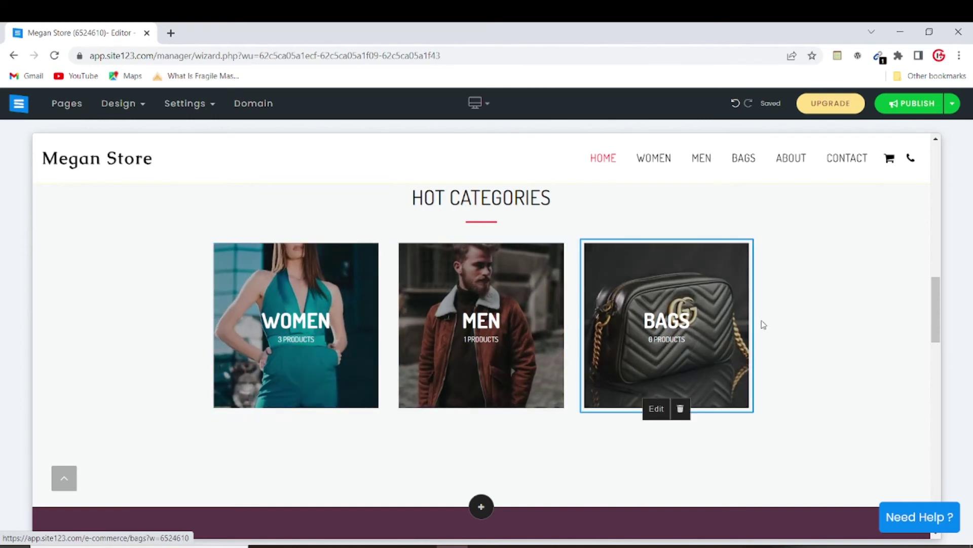
pyautogui.click(66, 103)
# Scroll the homepage to the About section with the clothes-rack photo and open it for editing.
pyautogui.click(197, 133)
pyautogui.scroll(-3, 309, 239)
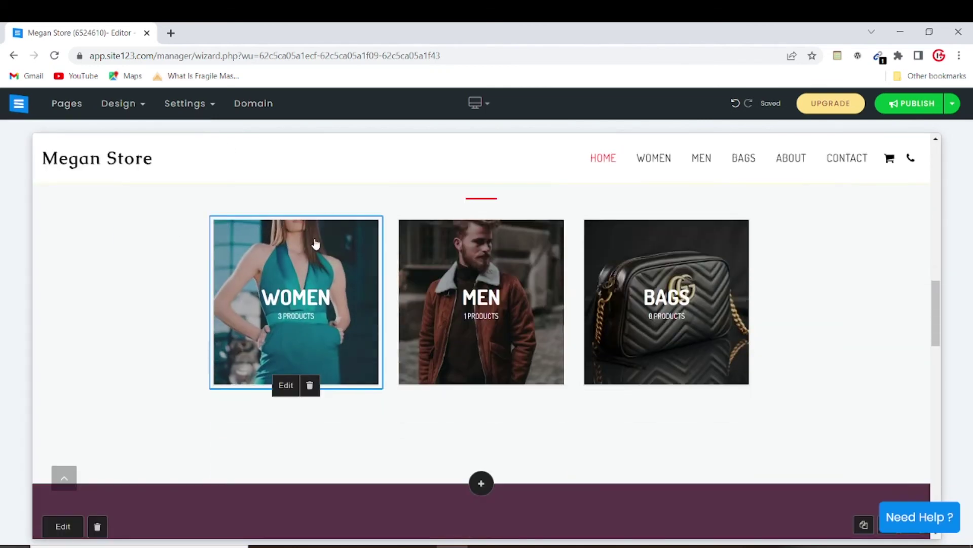
pyautogui.scroll(1, 509, 278)
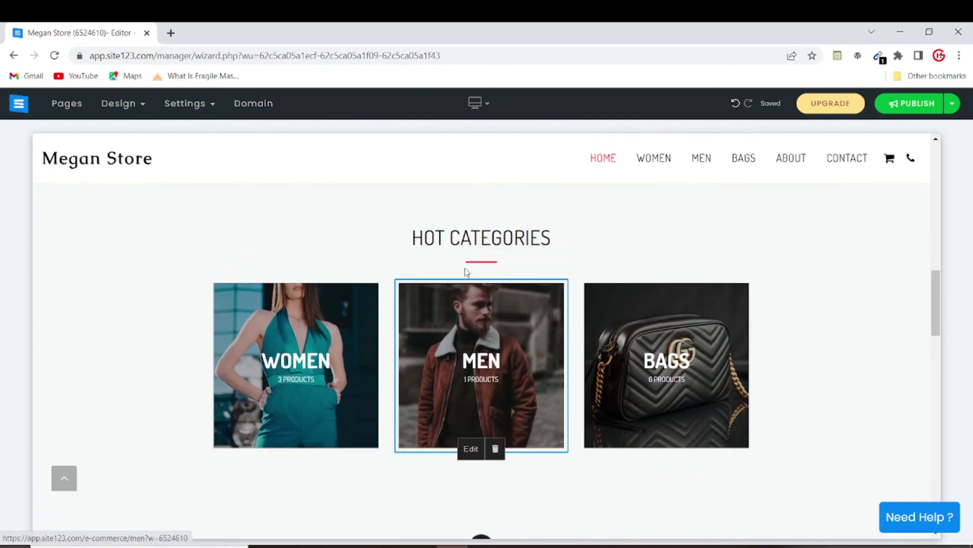
pyautogui.scroll(2, 512, 302)
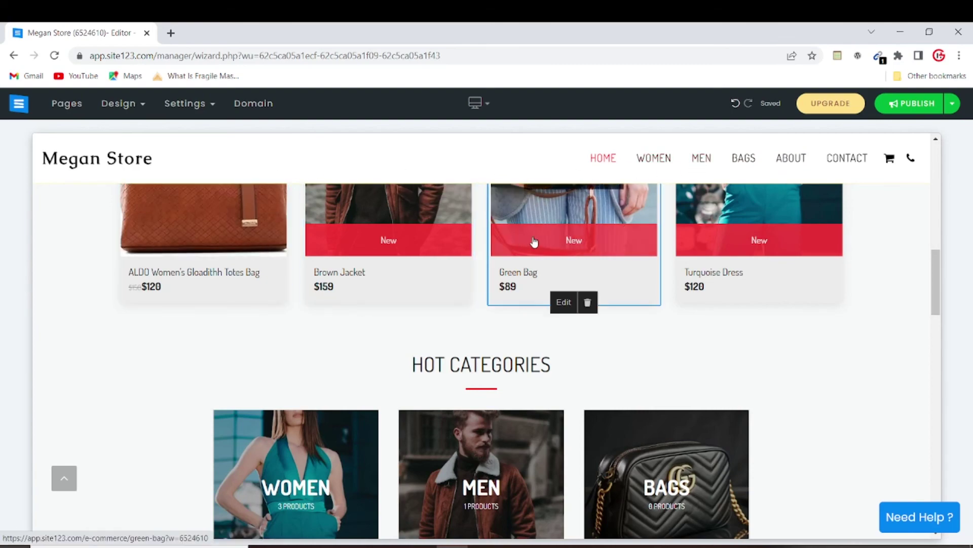
pyautogui.scroll(5, 539, 244)
pyautogui.scroll(-3, 560, 241)
pyautogui.scroll(-10, 561, 241)
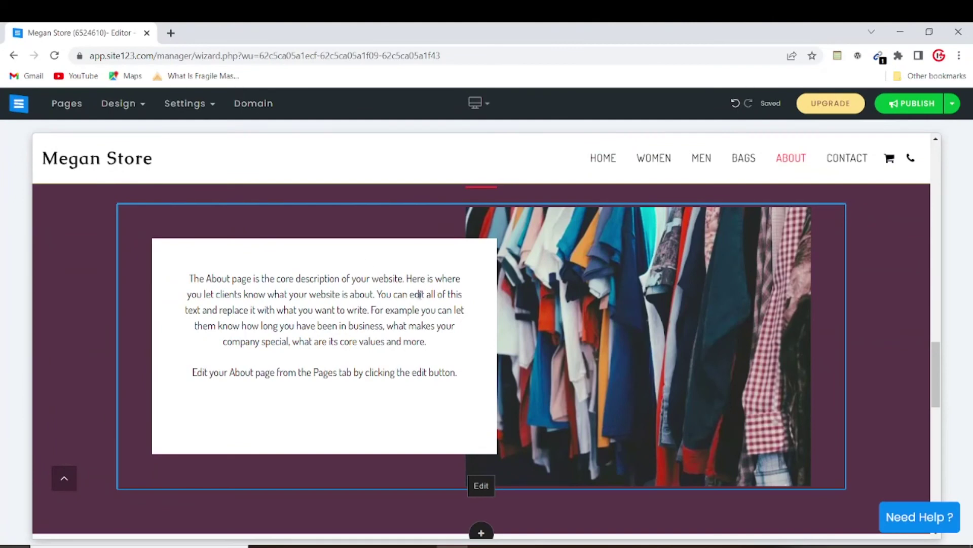
pyautogui.scroll(1, 487, 300)
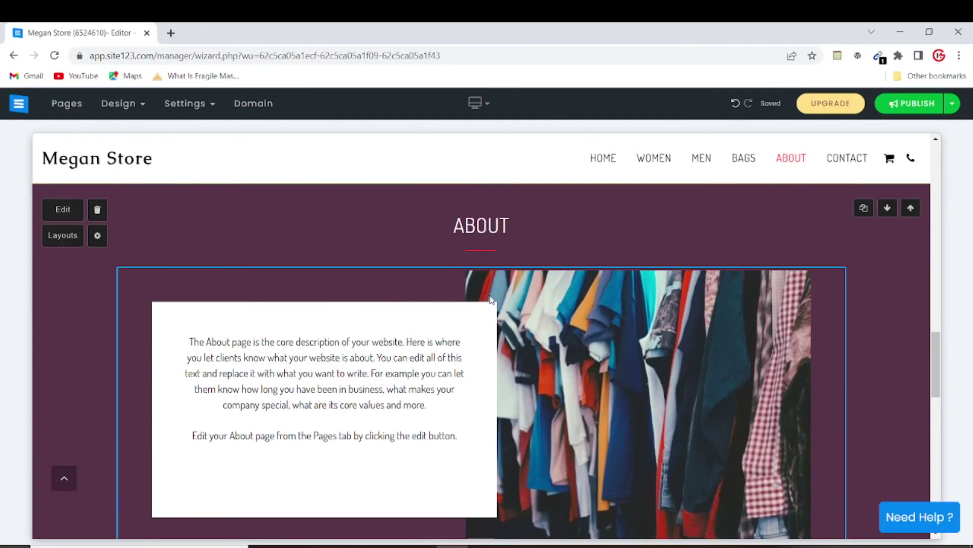
pyautogui.scroll(-1, 435, 361)
pyautogui.scroll(1, 456, 405)
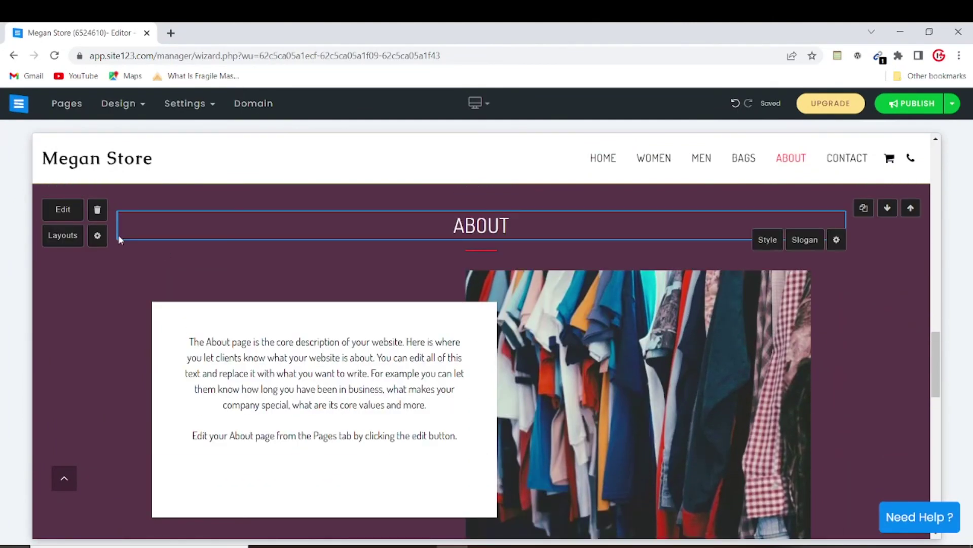
pyautogui.click(62, 223)
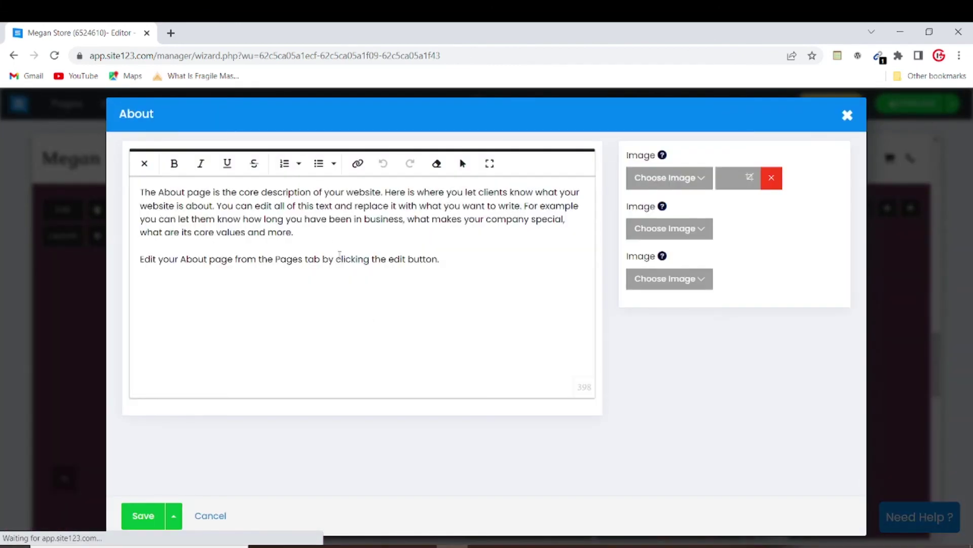
# Close the About editor and discard the changes.
pyautogui.click(451, 267)
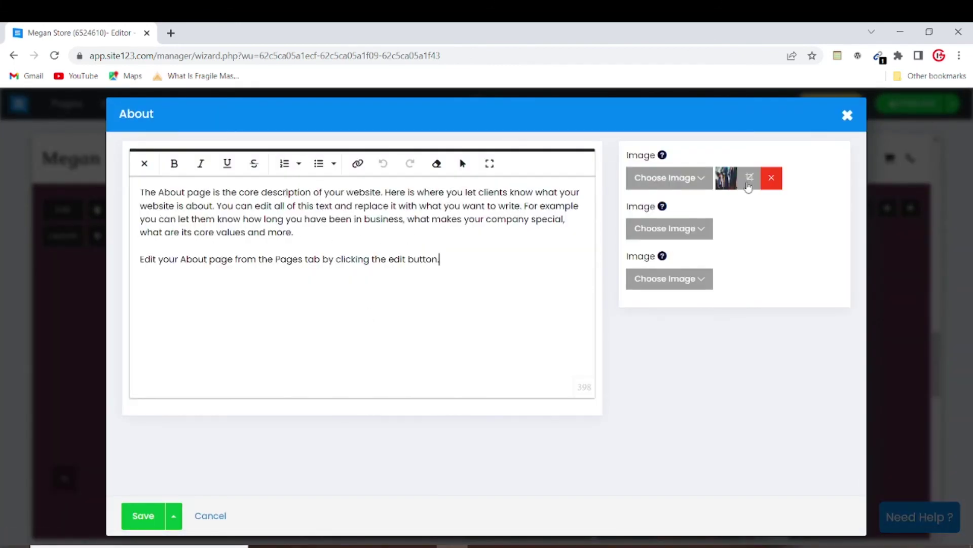
pyautogui.click(847, 115)
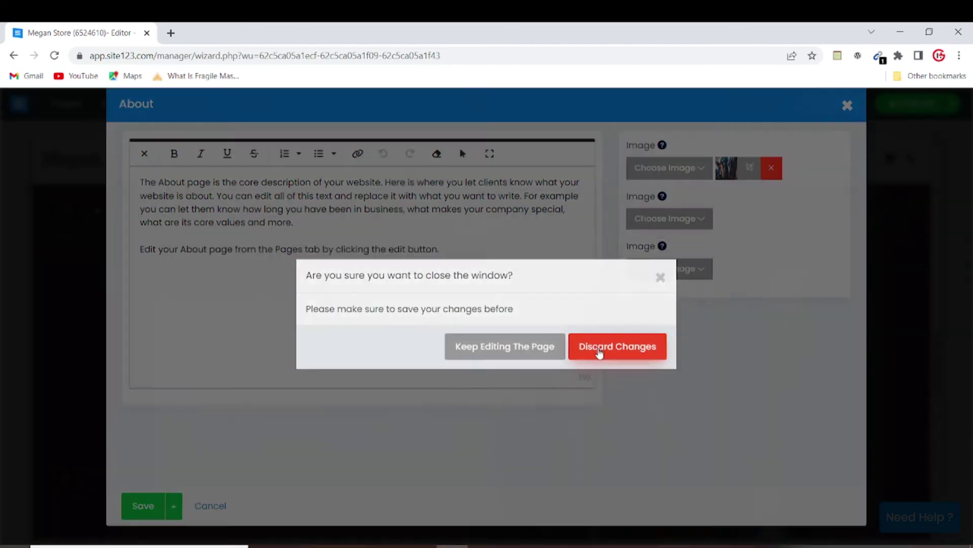
pyautogui.click(600, 350)
# Start publishing the site from the editor toolbar.
pyautogui.scroll(-8, 542, 284)
pyautogui.scroll(-5, 396, 319)
pyautogui.scroll(5, 637, 205)
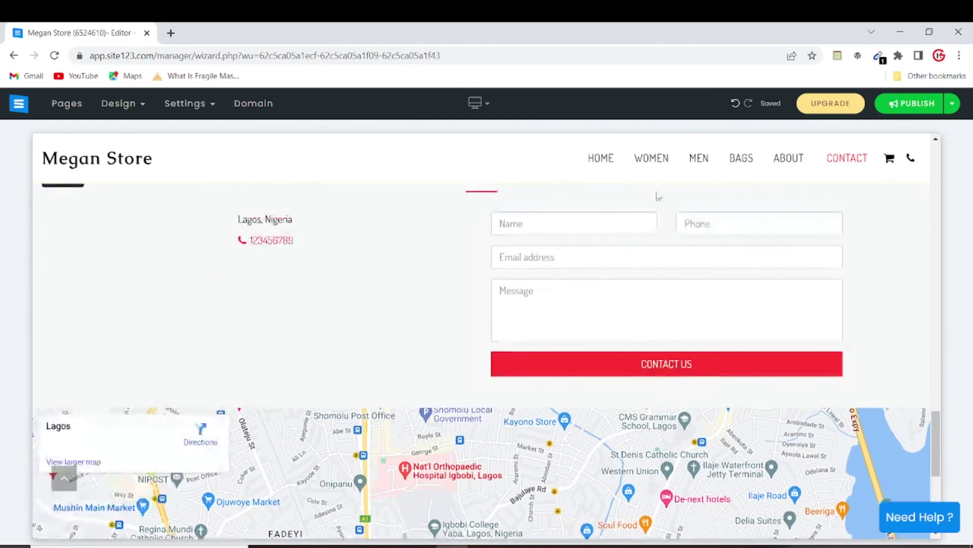
pyautogui.scroll(6, 637, 205)
pyautogui.click(911, 103)
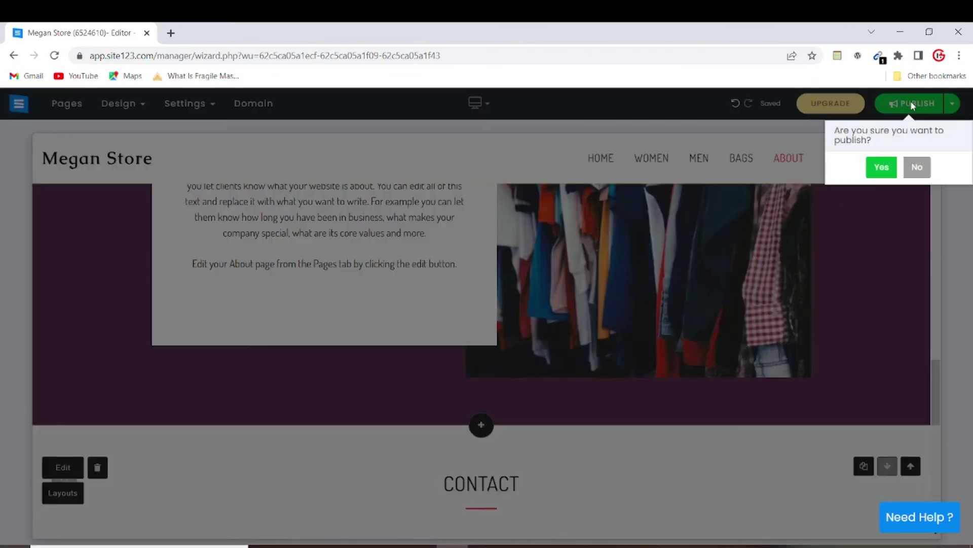
# Confirm publishing the site and search for the domain 'meganstore'.
pyautogui.click(881, 167)
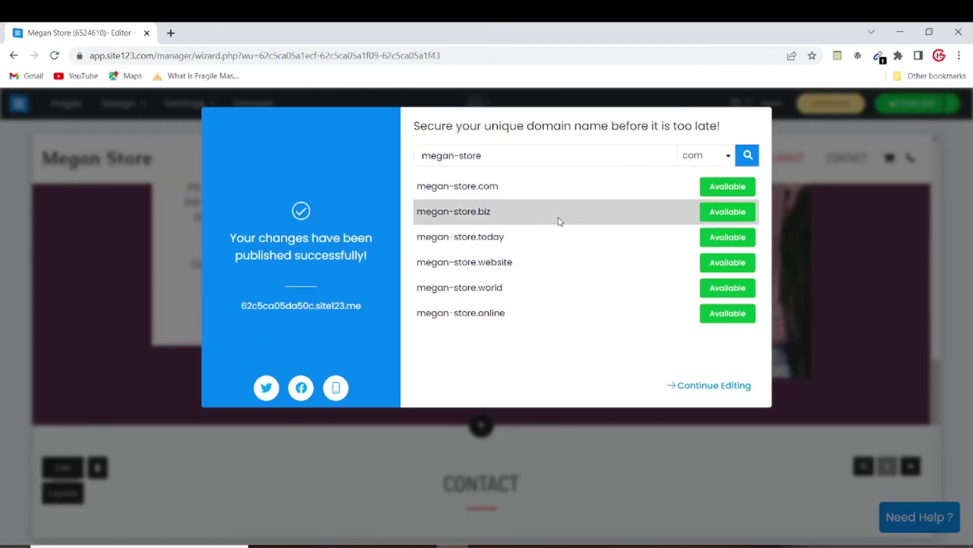
pyautogui.click(531, 164)
pyautogui.click(523, 155)
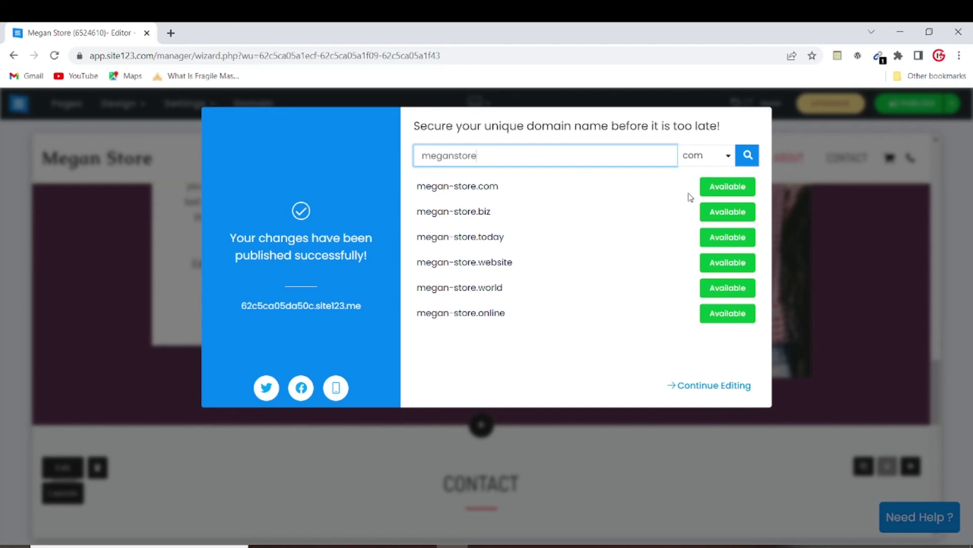
pyautogui.press('Return')
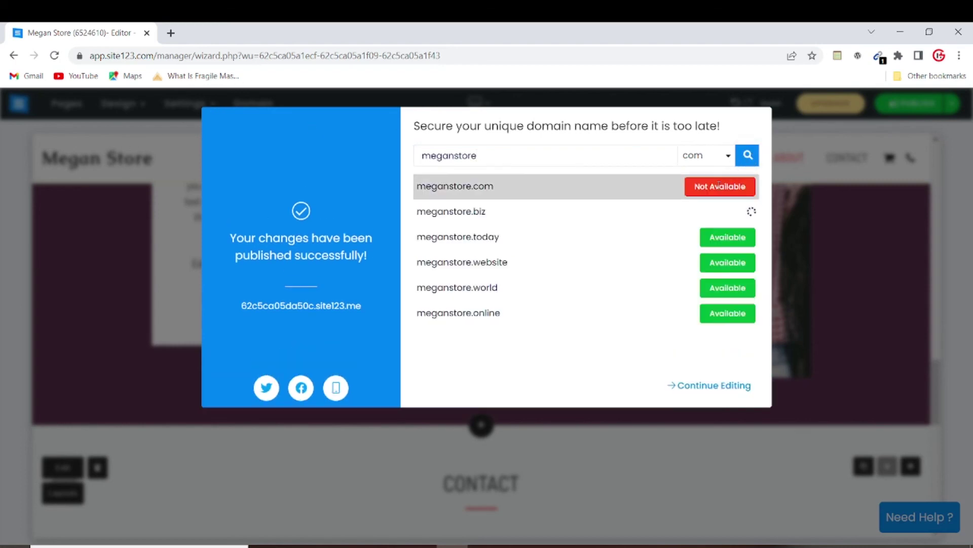
# Search for 'megansclothingtore' and pick the available megansclothingtore.com domain.
pyautogui.click(541, 158)
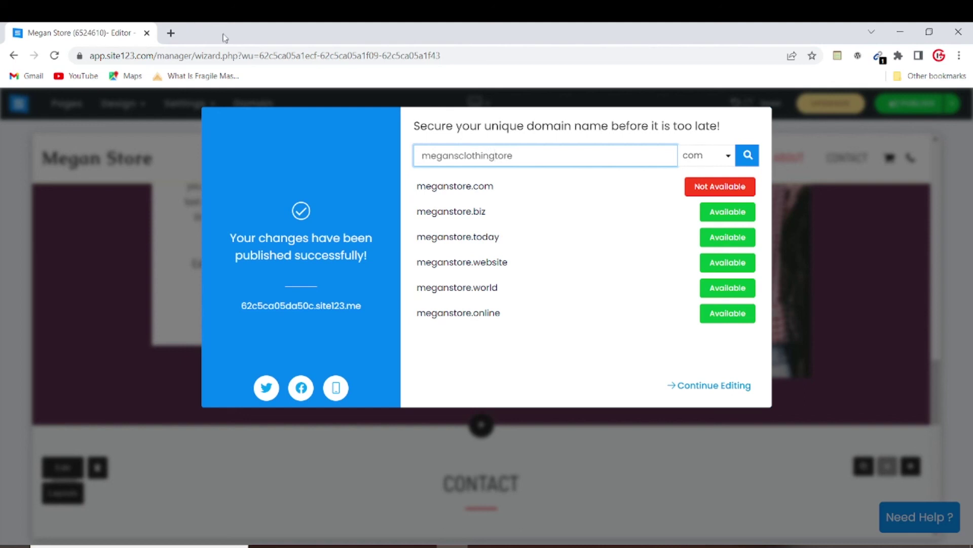
pyautogui.click(747, 155)
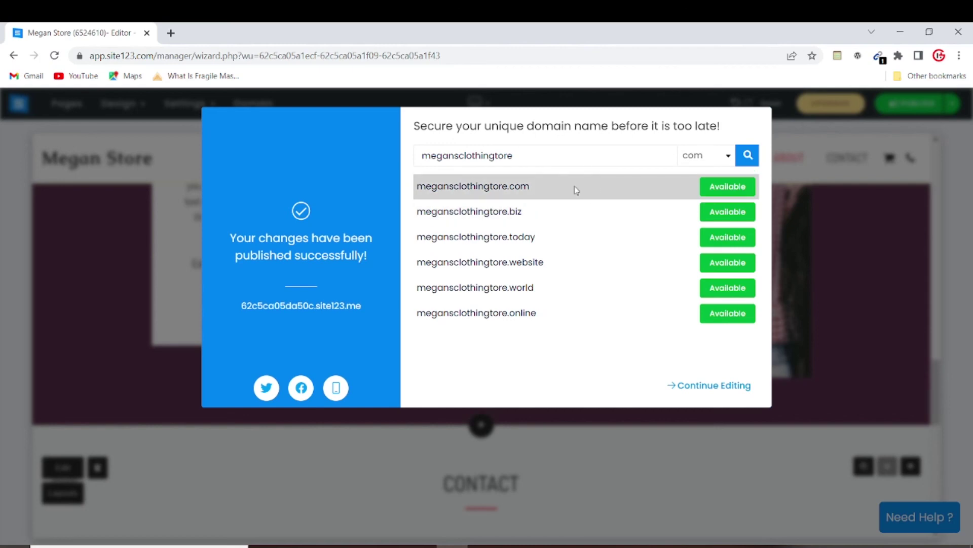
pyautogui.click(724, 193)
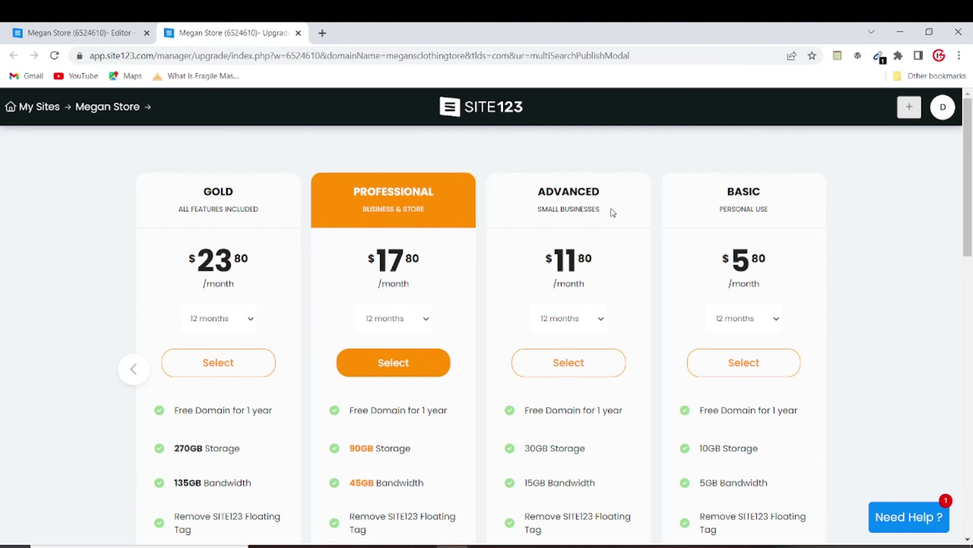
# Compare the Gold, Professional, Advanced and Basic plans, keeping Professional at 12 months billing.
pyautogui.scroll(-2, 355, 189)
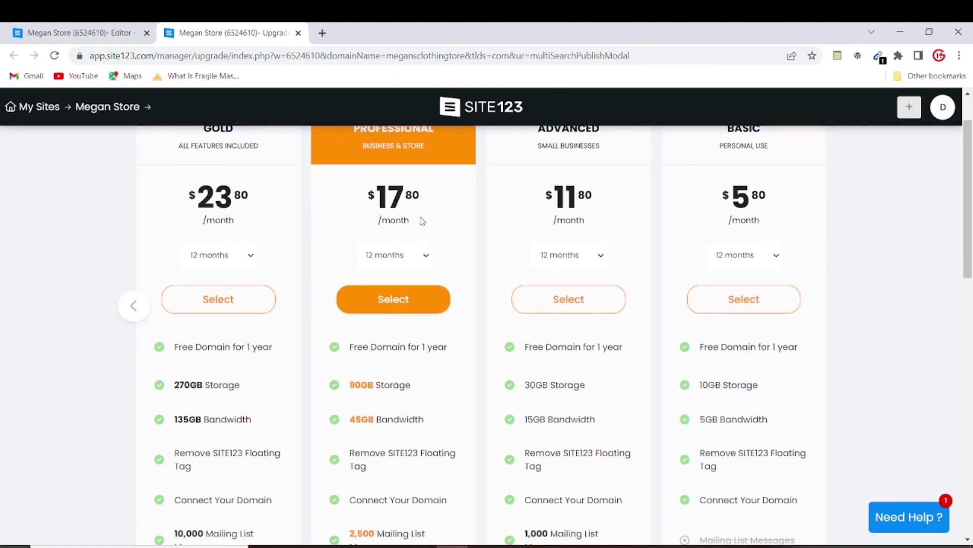
pyautogui.scroll(2, 423, 221)
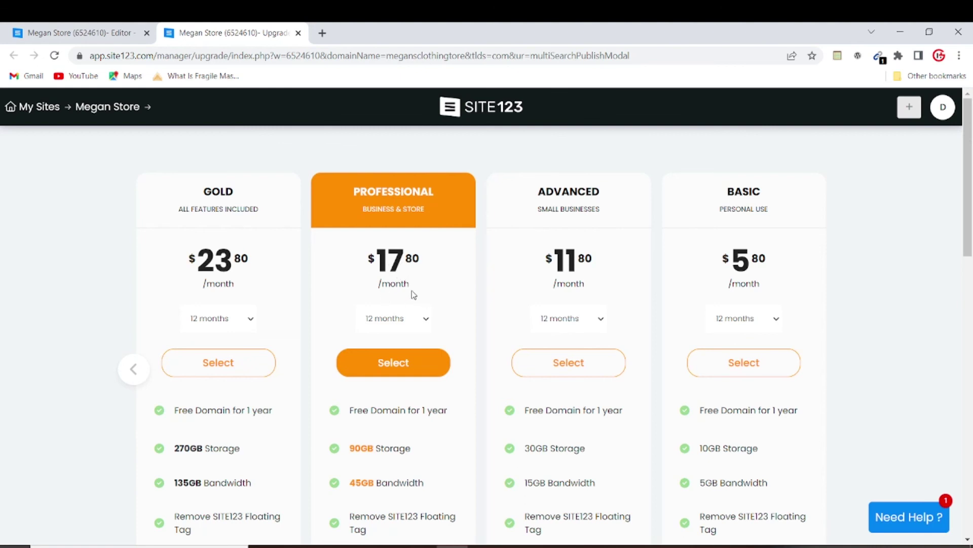
pyautogui.click(414, 314)
pyautogui.click(413, 315)
pyautogui.scroll(-12, 391, 272)
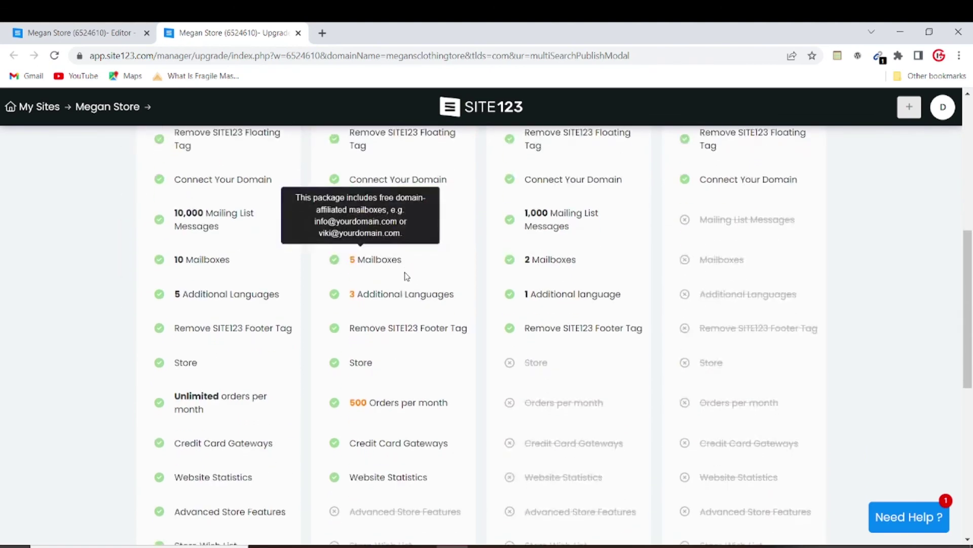
pyautogui.scroll(-1, 407, 279)
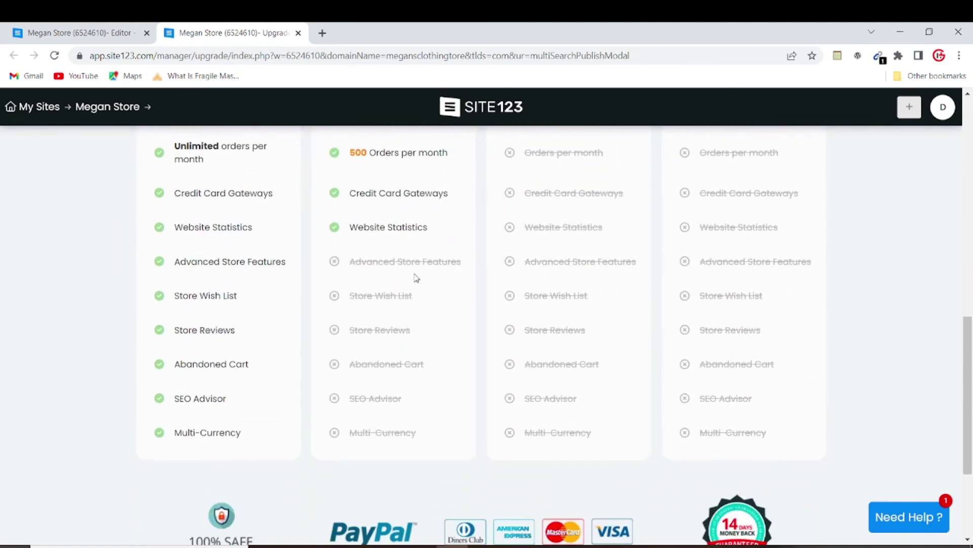
pyautogui.scroll(2, 411, 275)
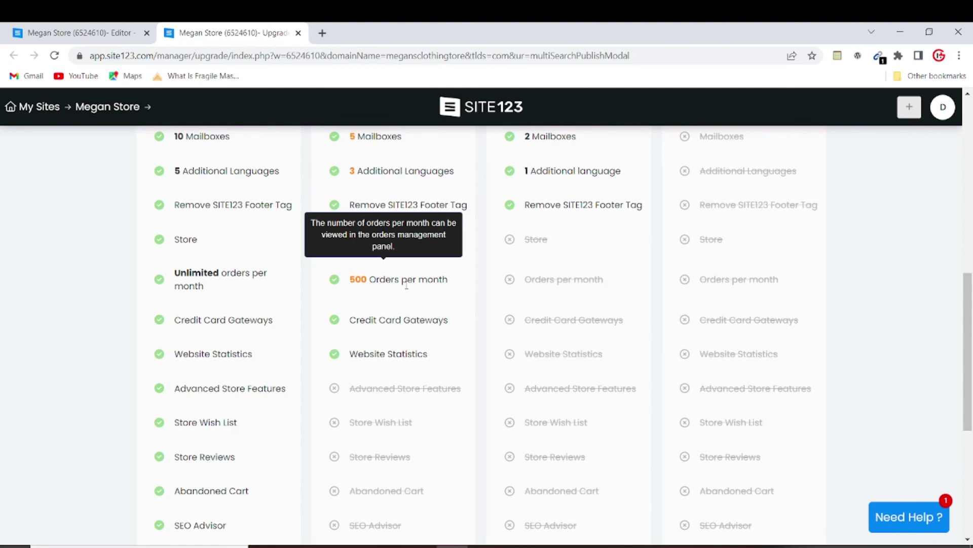
pyautogui.scroll(2, 403, 279)
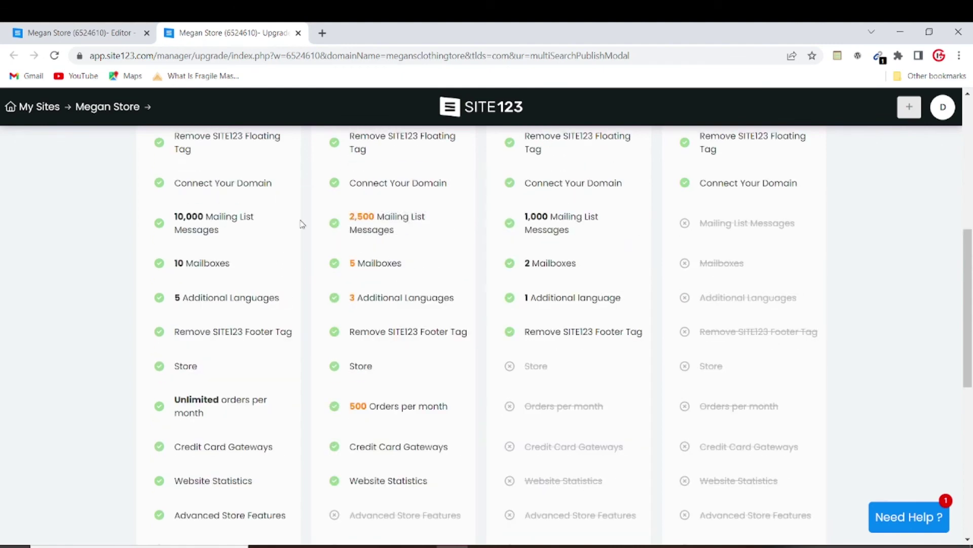
pyautogui.scroll(1, 407, 205)
pyautogui.scroll(2, 405, 208)
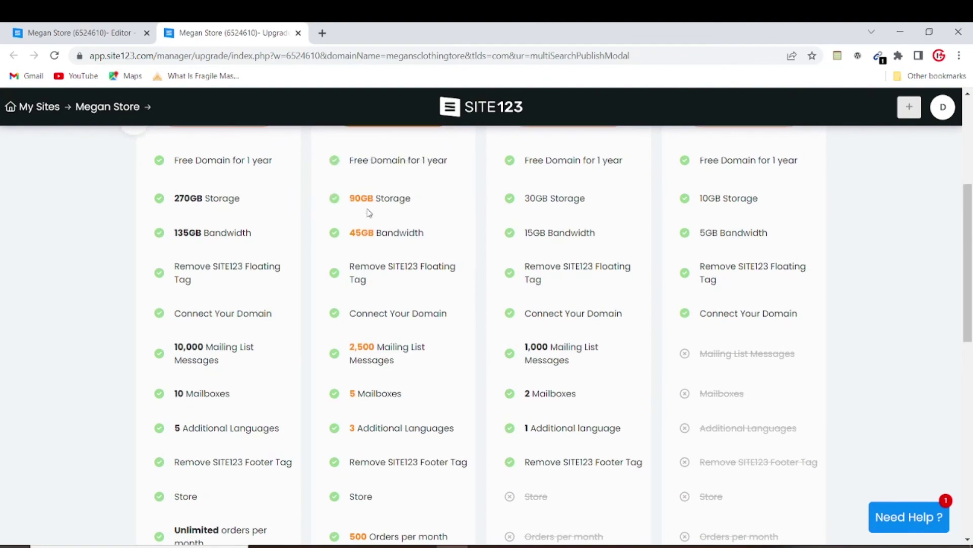
pyautogui.scroll(3, 375, 211)
pyautogui.scroll(-12, 383, 233)
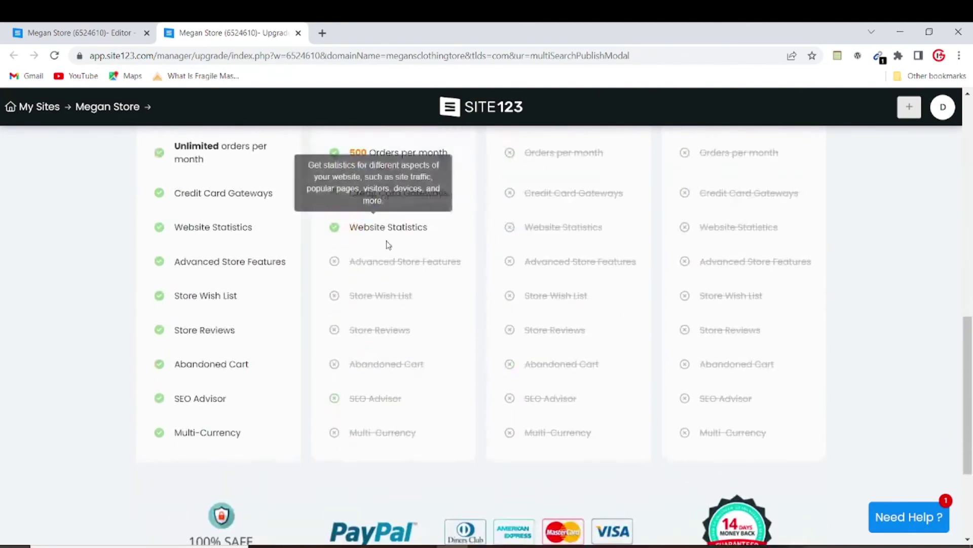
pyautogui.scroll(12, 388, 234)
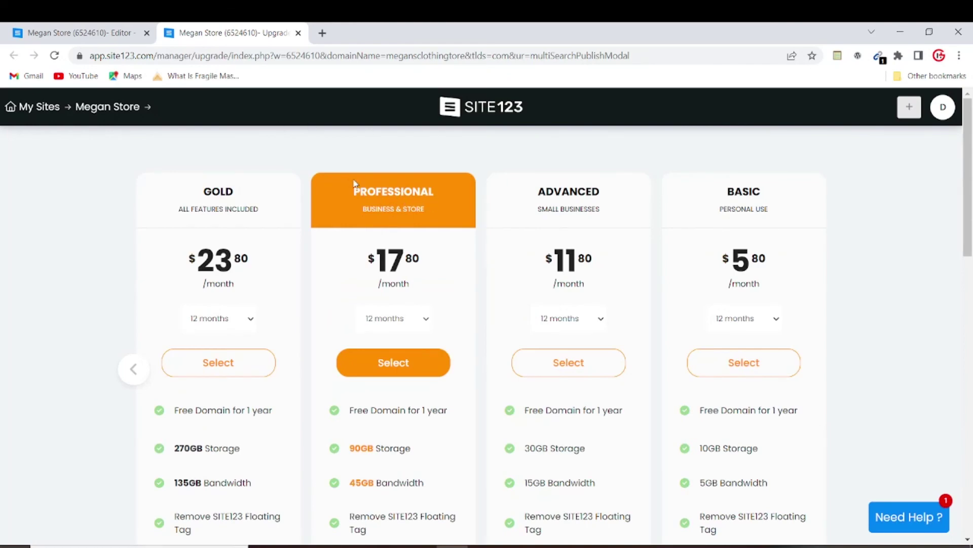
pyautogui.scroll(-5, 355, 183)
pyautogui.scroll(1, 408, 174)
pyautogui.scroll(-4, 409, 172)
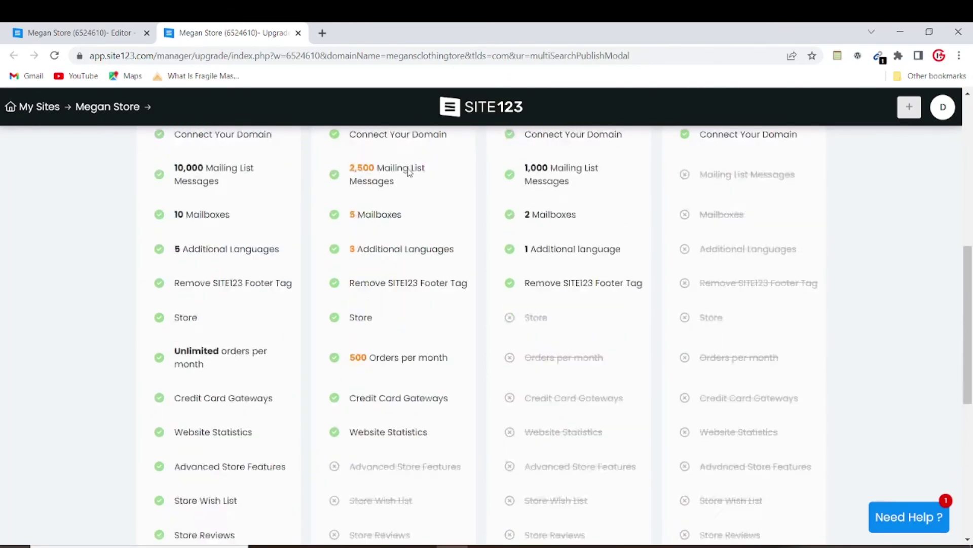
pyautogui.scroll(-7, 409, 172)
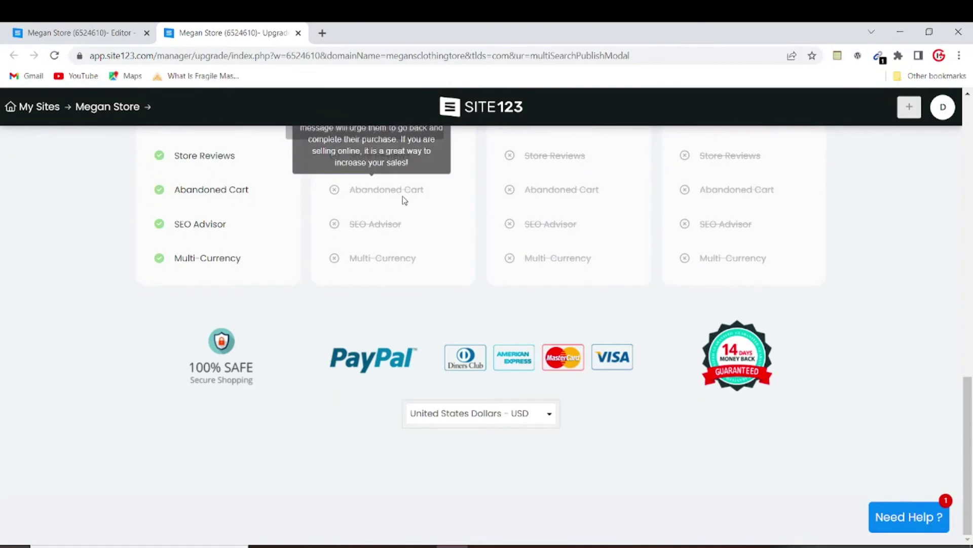
pyautogui.scroll(12, 403, 195)
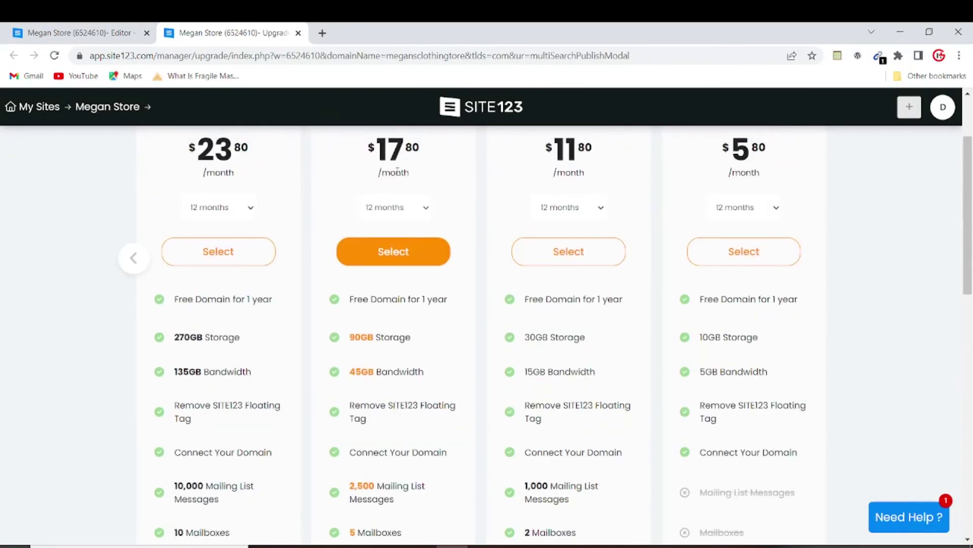